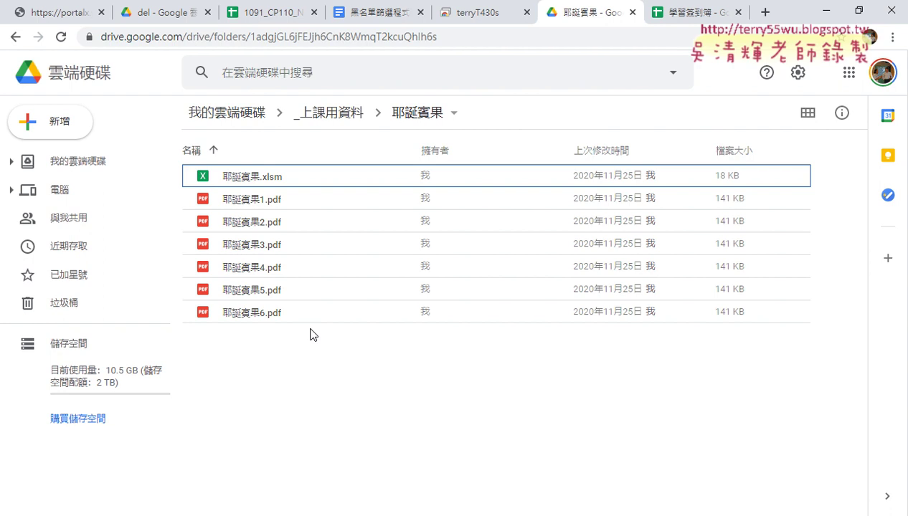
- Preview the bingo card PDFs, starting at 耶誕賓果1.pdf and paging through the next cards
left_click_drag(233, 385, 255, 188)
left_click(291, 420)
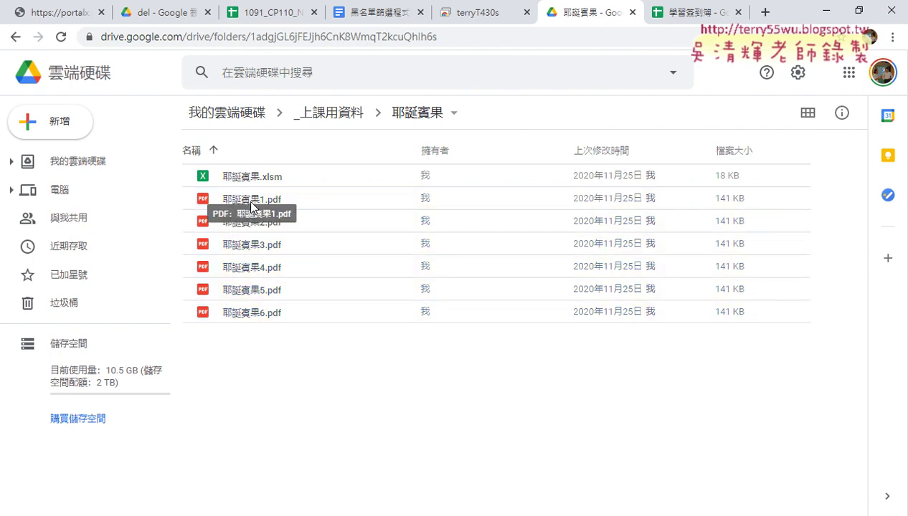
double_click(244, 201)
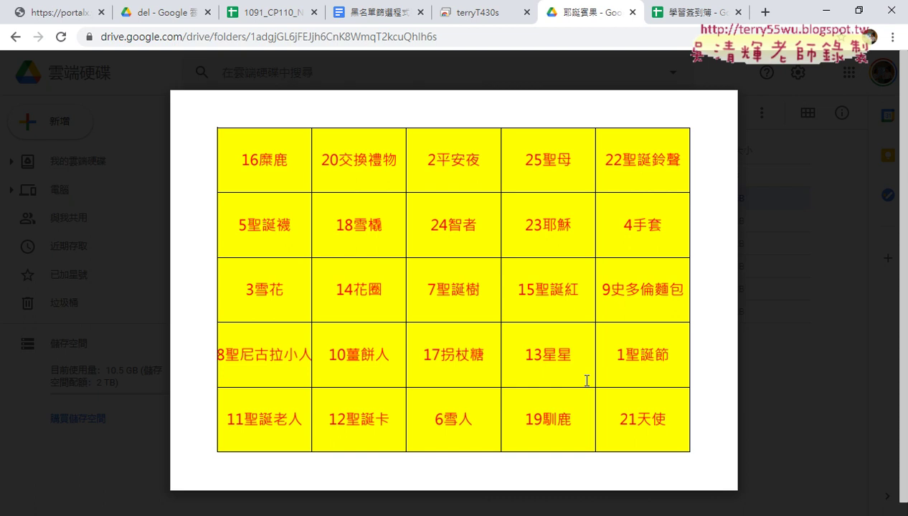
left_click(878, 288)
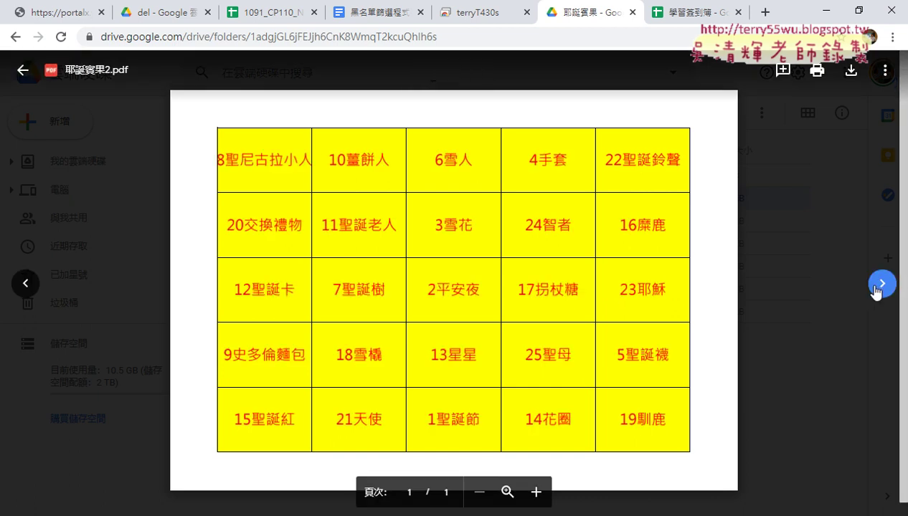
left_click(876, 290)
left_click(877, 290)
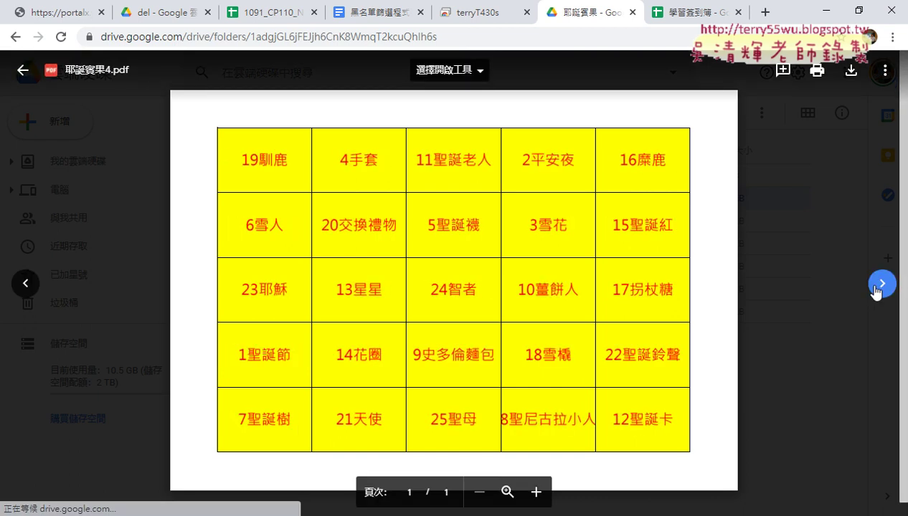
left_click(877, 289)
left_click(876, 290)
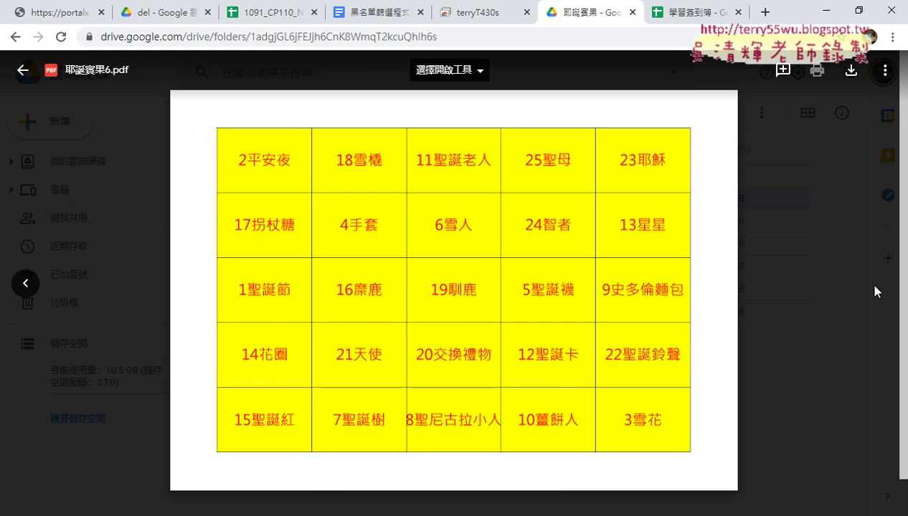
left_click(875, 290)
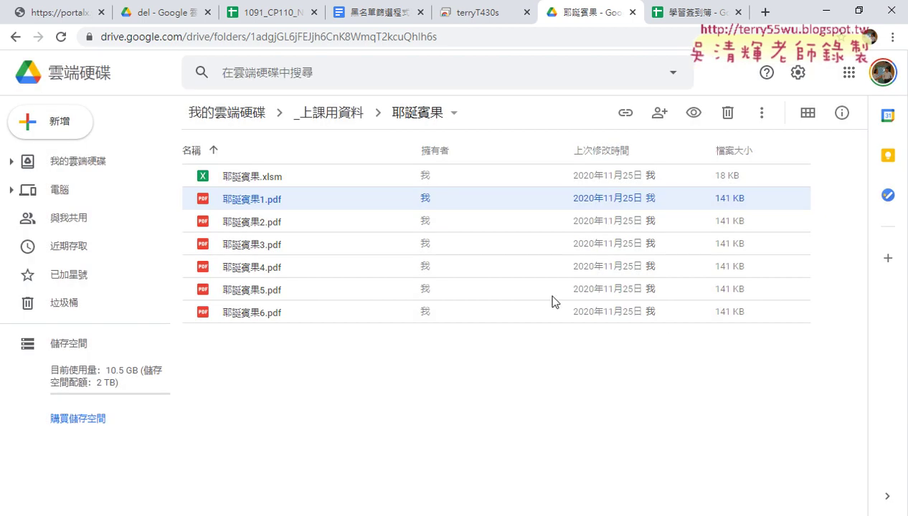
- Reopen 耶誕賓果1.pdf and page through the cards to 耶誕賓果5.pdf
double_click(257, 201)
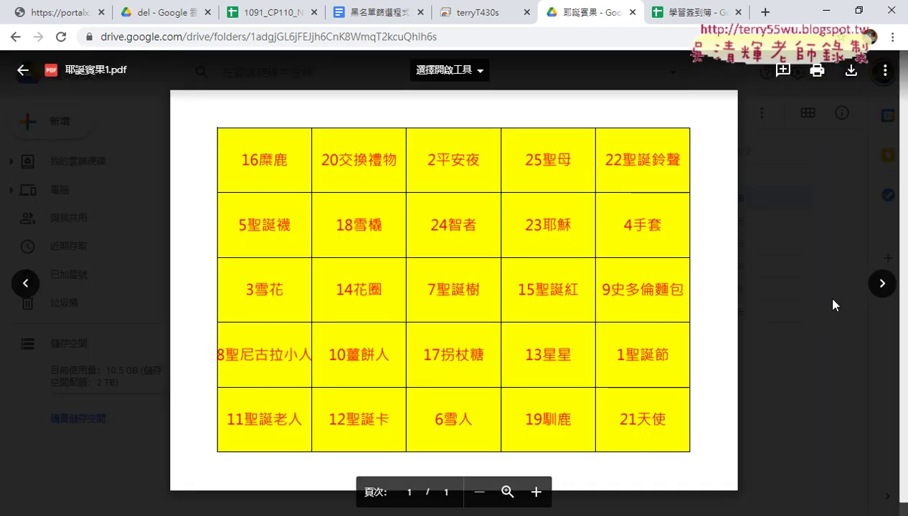
left_click(882, 283)
left_click(882, 284)
left_click(882, 284)
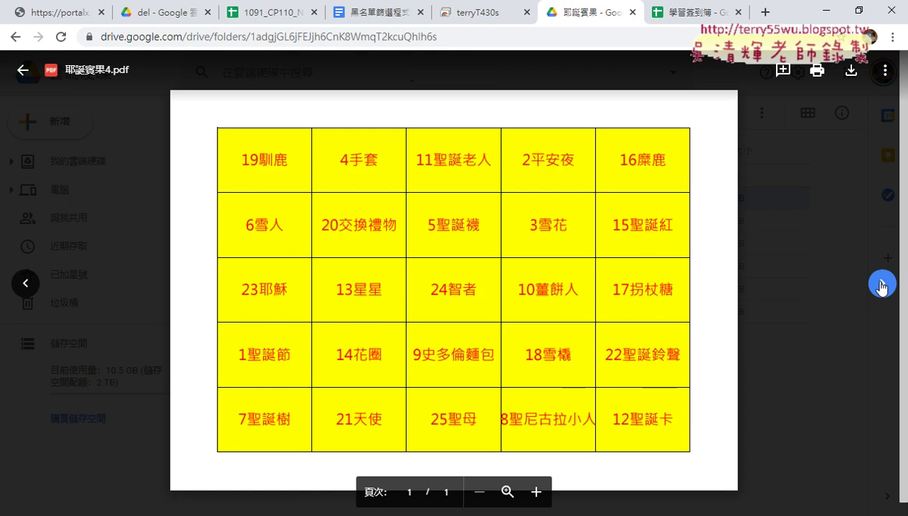
left_click(882, 285)
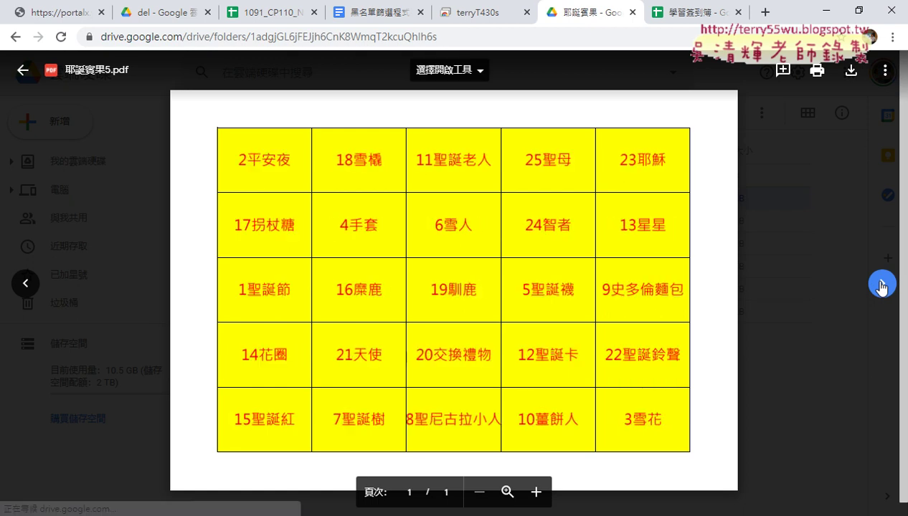
left_click(16, 72)
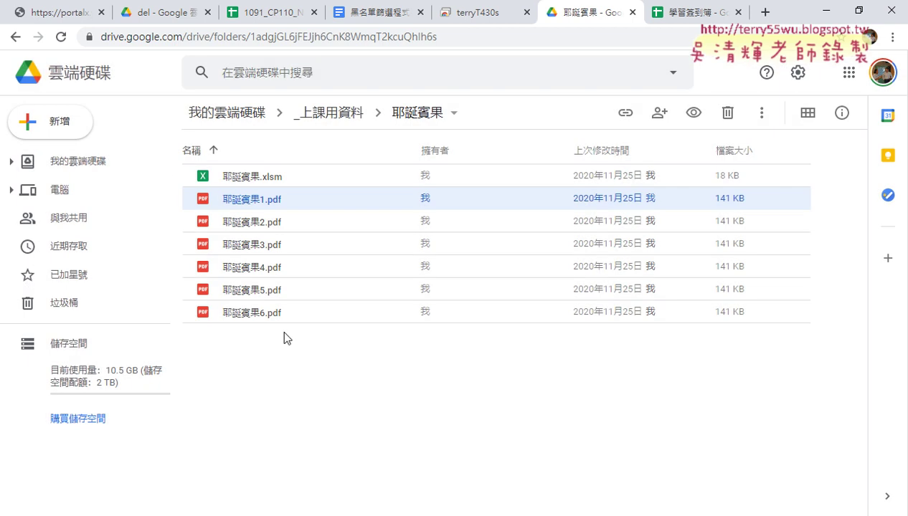
- Bring the 耶誕賓果.xlsm workbook forward and run the shuffle button twice to reshuffle A1:E5
left_click(273, 180)
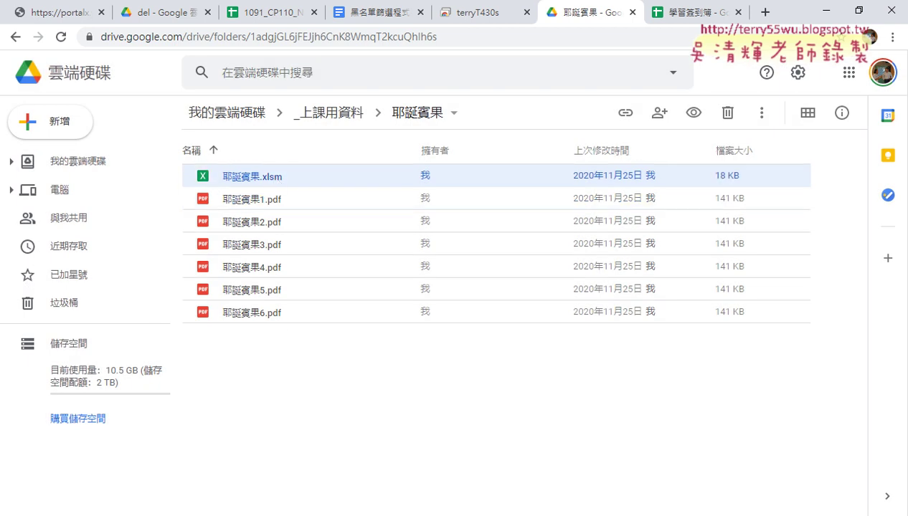
mouse_move(229, 512)
left_click(347, 493)
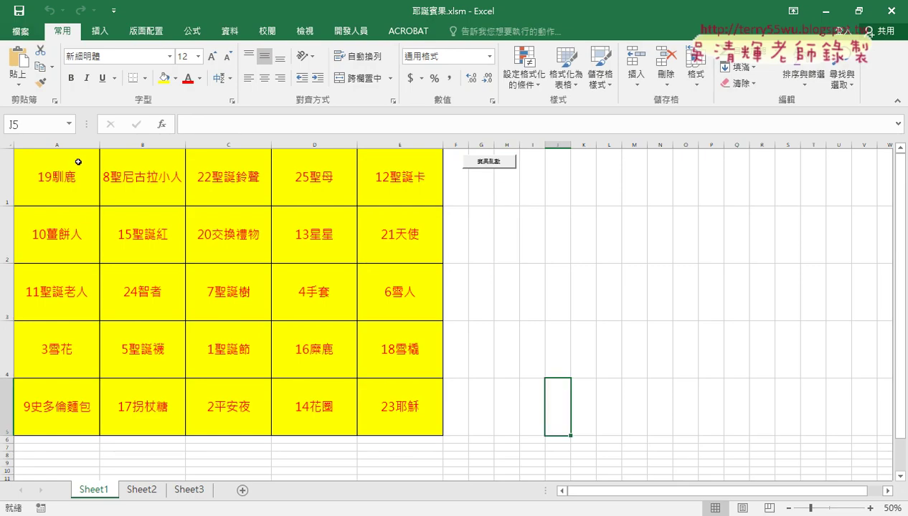
left_click(494, 165)
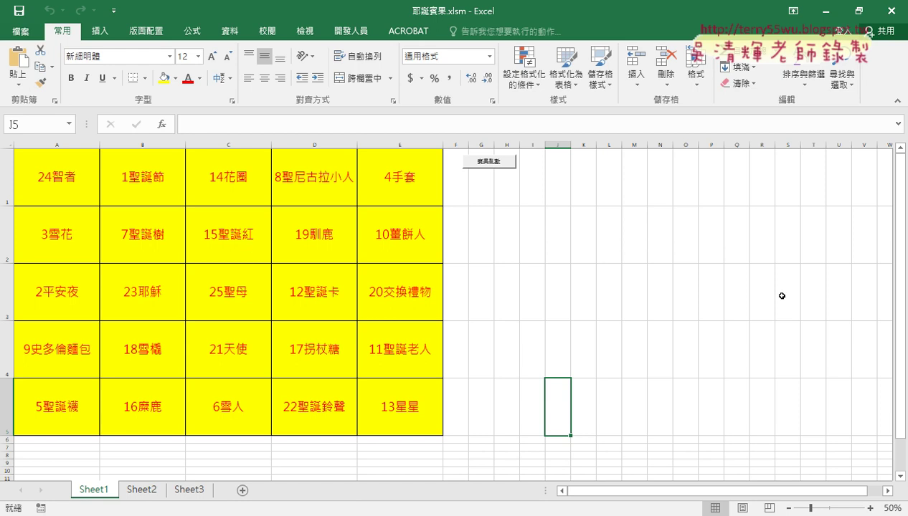
left_click(490, 164)
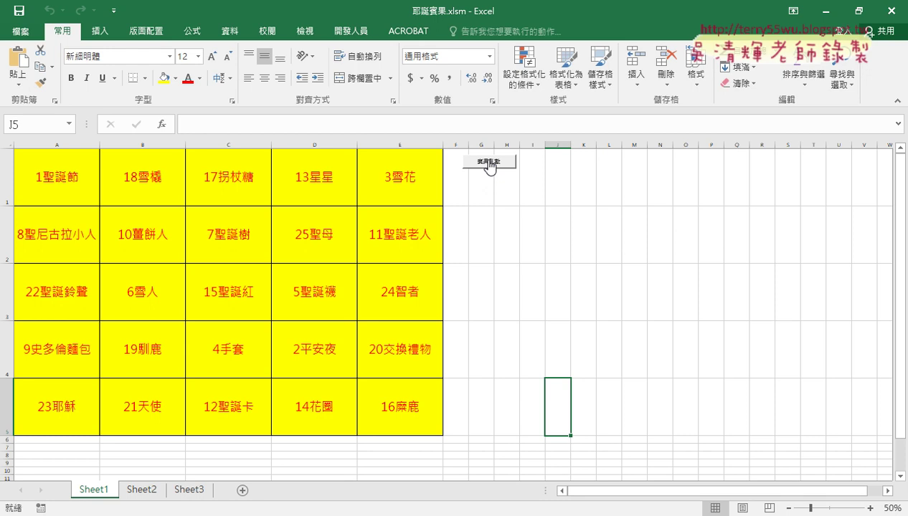
- Open the 賓果亂數 macro assigned to the form button for editing
right_click(484, 163)
left_click(529, 274)
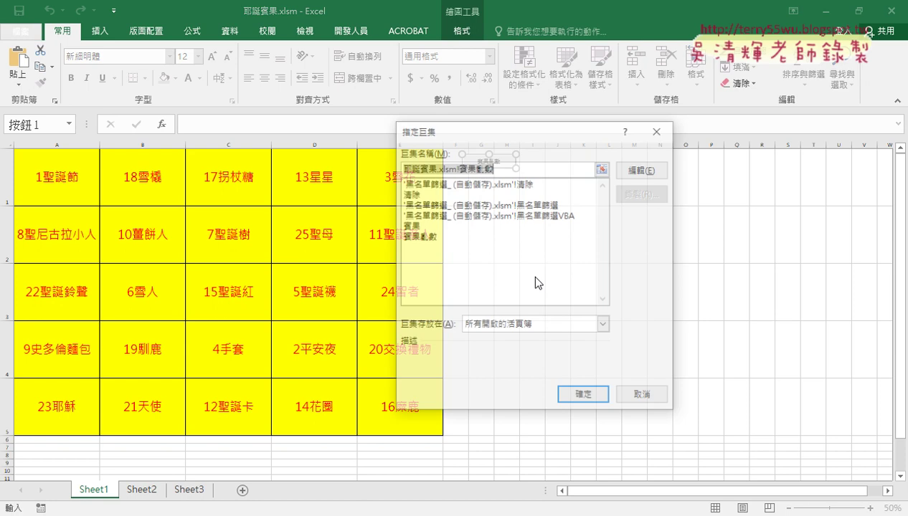
left_click(640, 170)
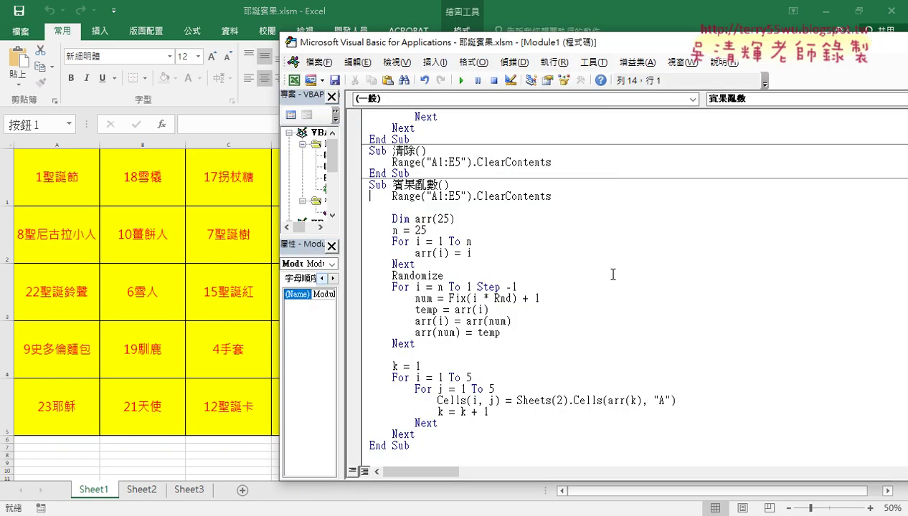
- Highlight the grid-filling loop and the ClearContents line, then start stepping with F8
left_click_drag(416, 435, 371, 357)
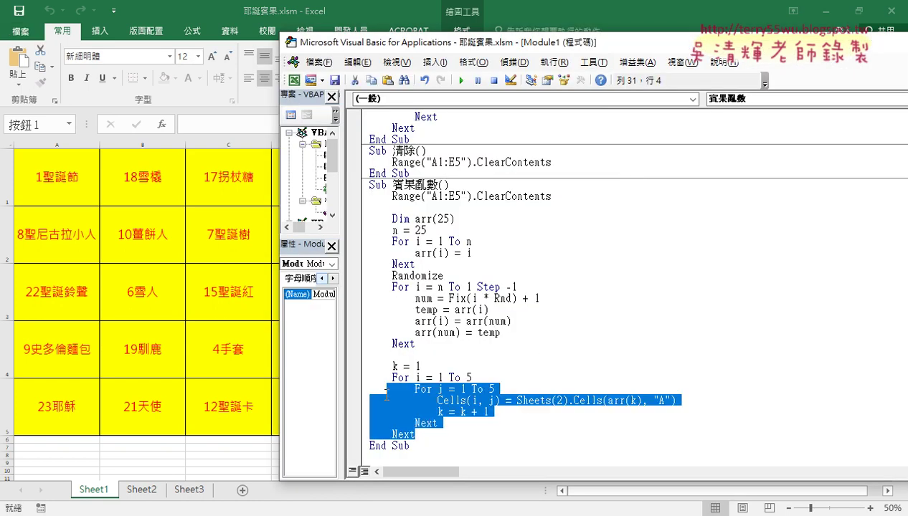
left_click(371, 357)
left_click_drag(552, 196, 332, 198)
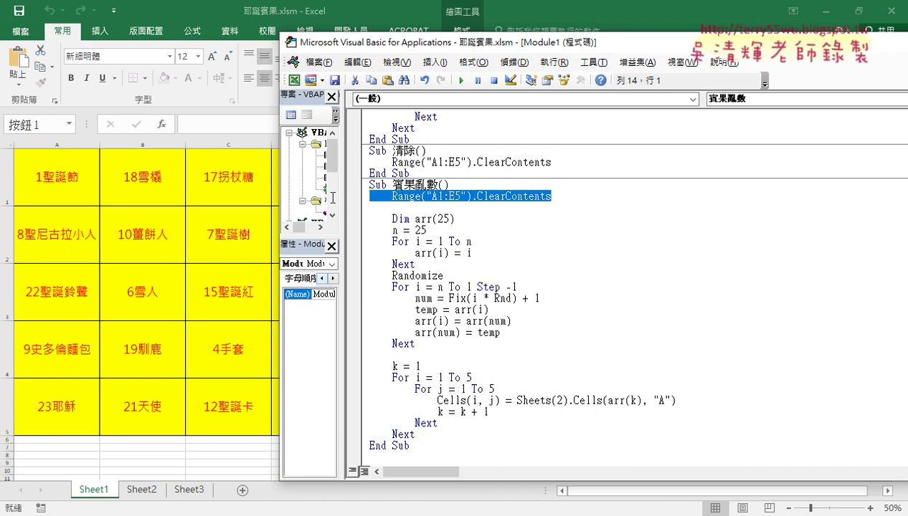
left_click(428, 196)
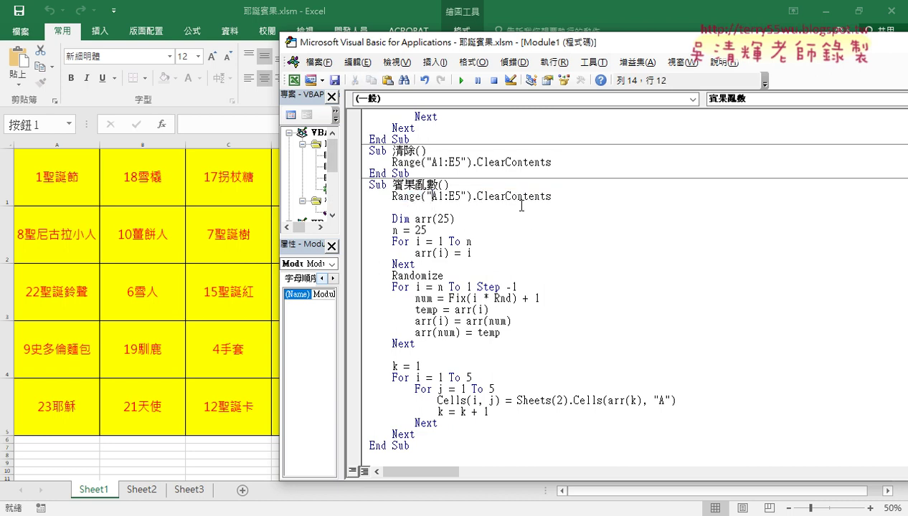
key("F8")
- Step to the A1:E5 clear line, move the code window aside to see the grid, and select arr(25)
key("F8")
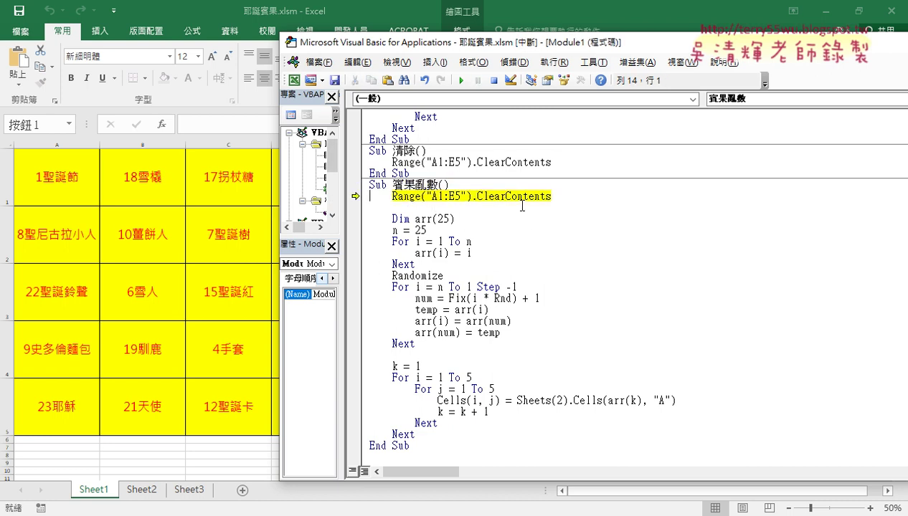
key("F8")
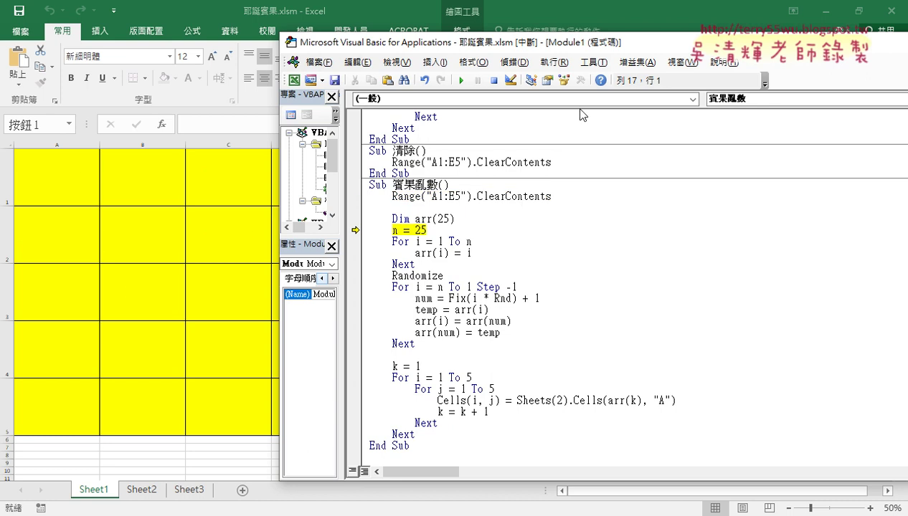
left_click_drag(558, 48, 743, 44)
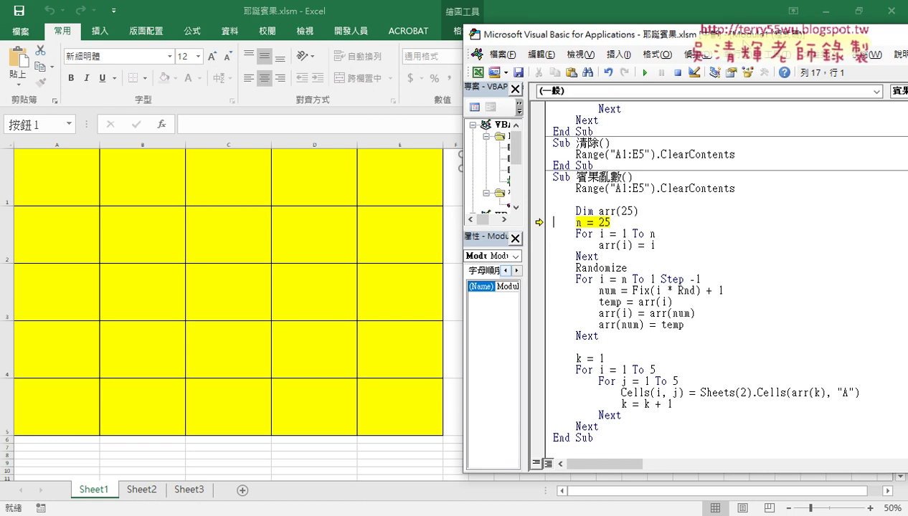
mouse_move(601, 212)
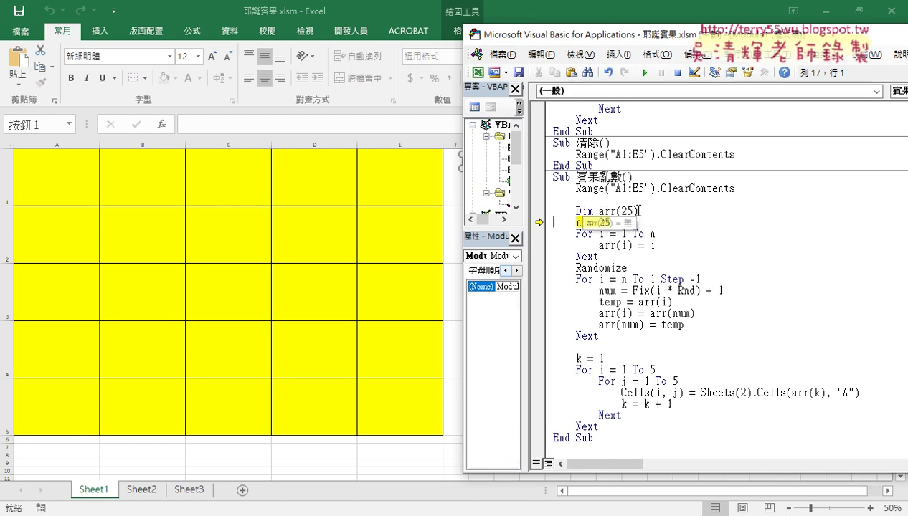
left_click_drag(638, 211, 599, 210)
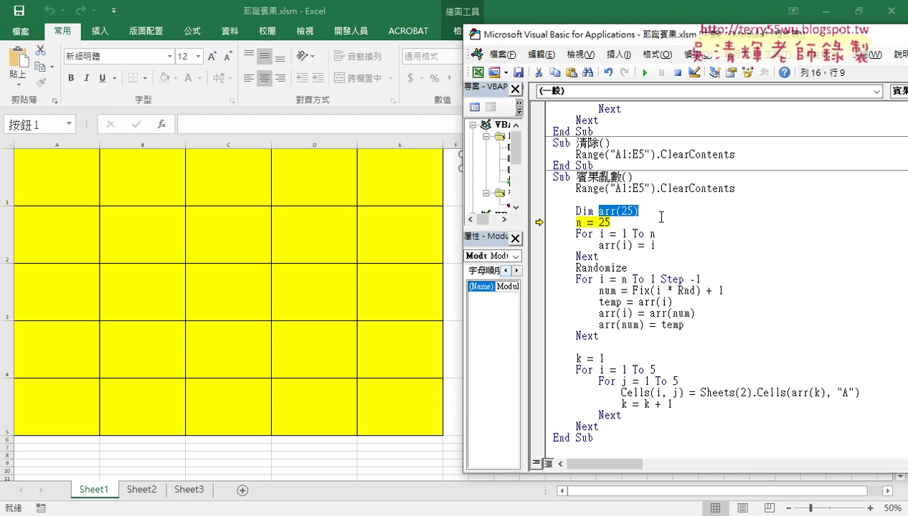
- Step through the arr(i) = i fill loop with F8, watching arr(i) climb to 17
key("F8")
key("F8")
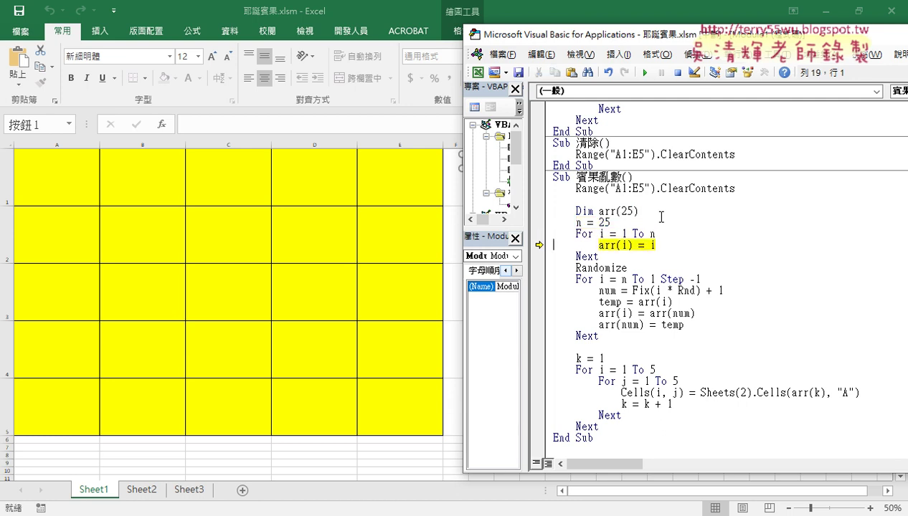
key("F8")
key("F8")
key("F8")
key("F8")
key("F8")
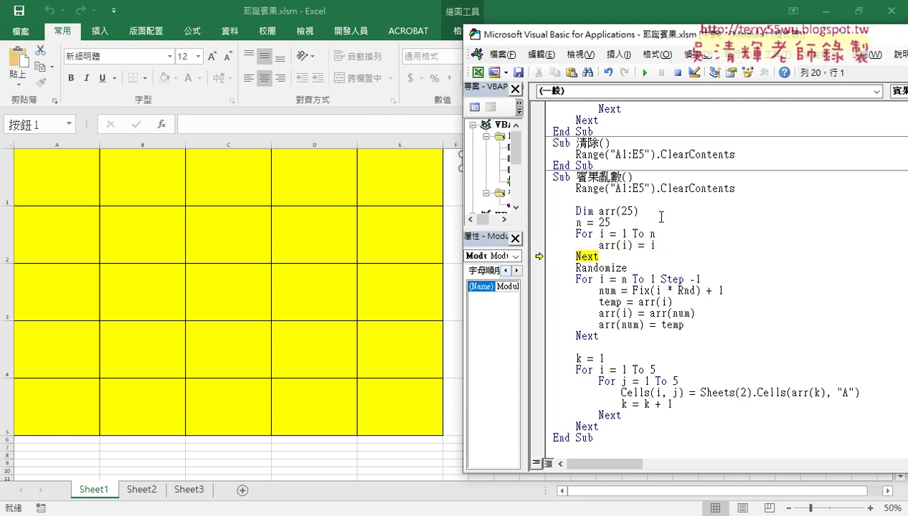
mouse_move(651, 235)
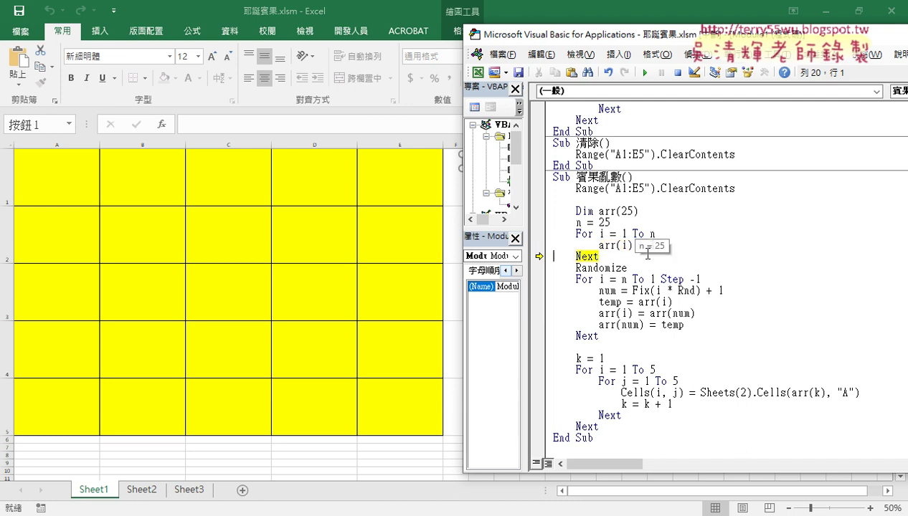
key("F8")
key("F8")
mouse_move(605, 245)
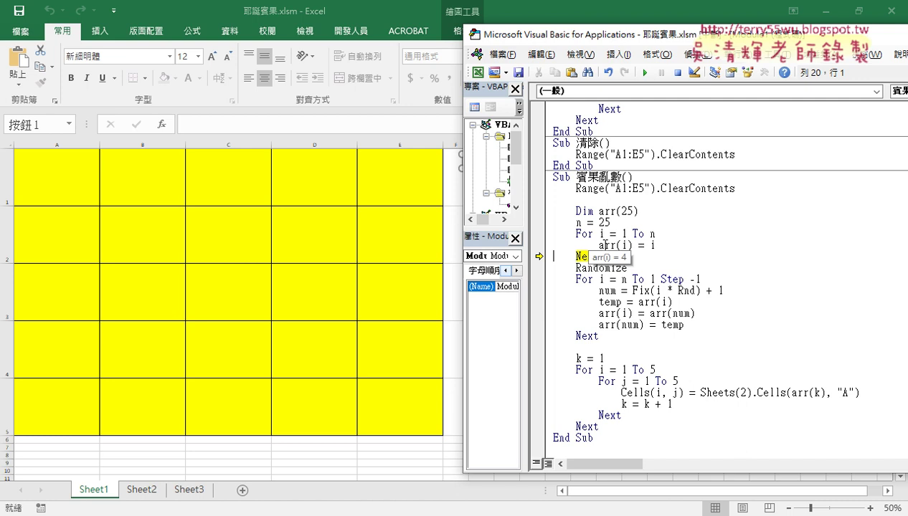
key("F8")
key("F8")
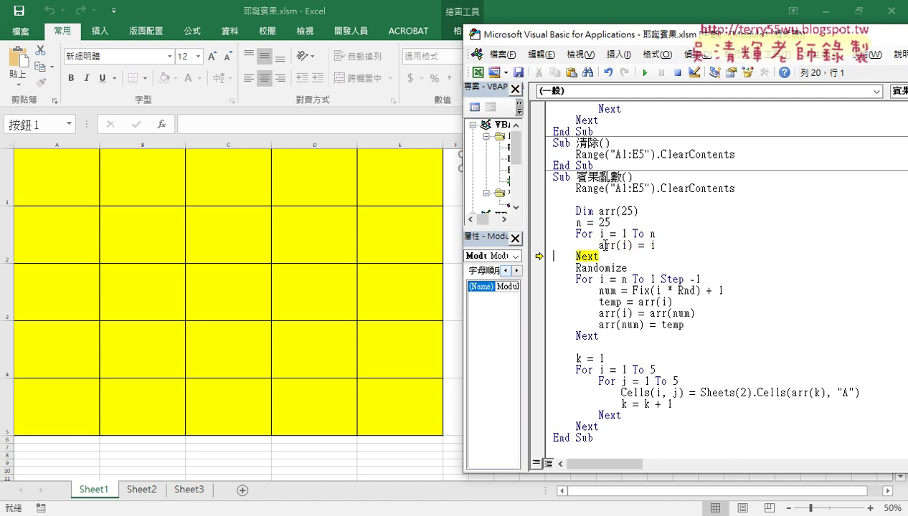
key("F8")
key("F8")
key("F8")
key("F8")
key("F8")
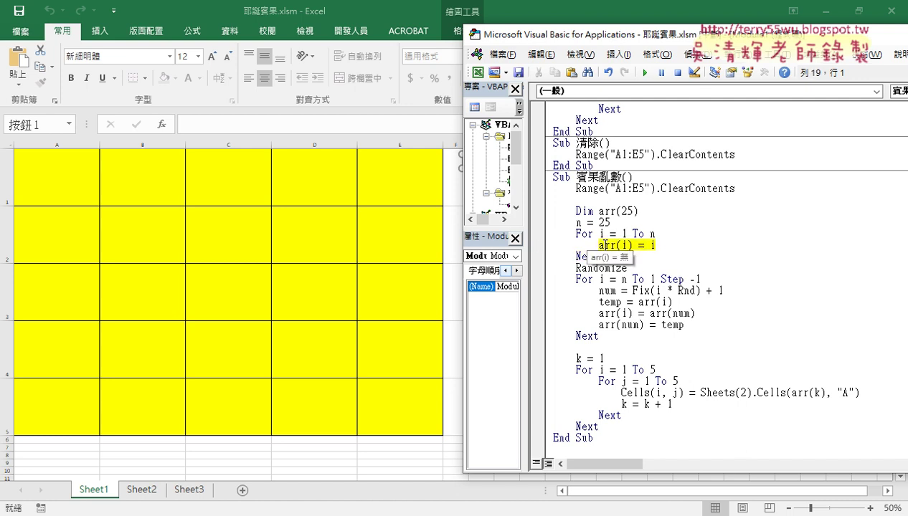
key("F8")
key("F8")
key("F8")
key("F8")
key("F8")
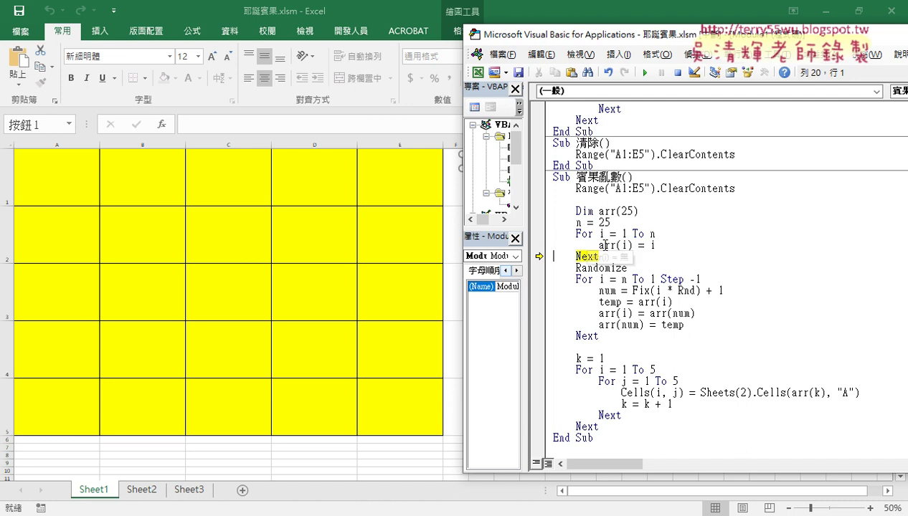
key("F8")
key("F8")
key("F8")
key("F8")
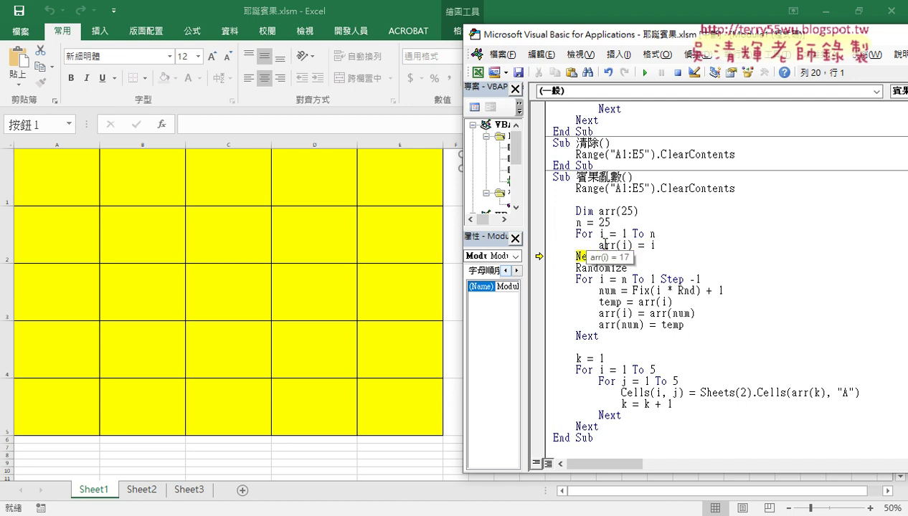
- Set a breakpoint on Randomize, continue to it, and step through picking num and swapping arr(i) and arr(num)
left_click(537, 268)
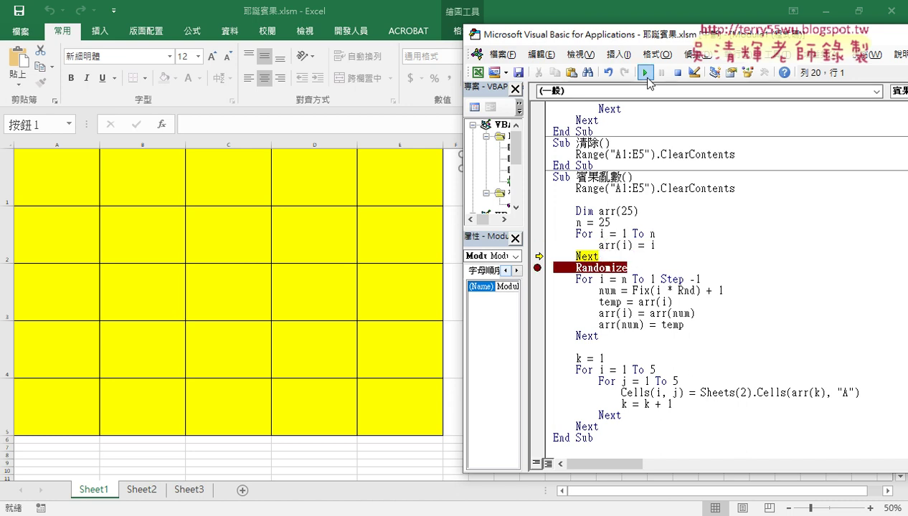
left_click(646, 74)
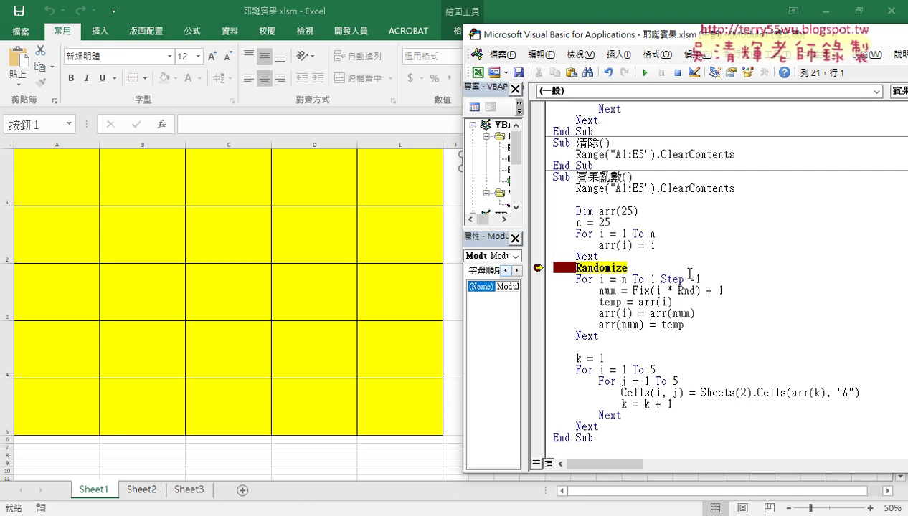
key("F8")
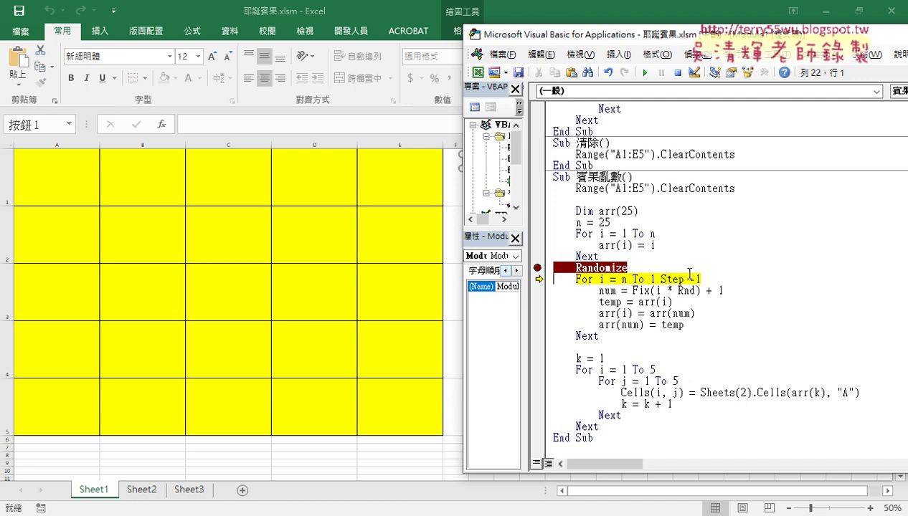
key("F8")
key("F8")
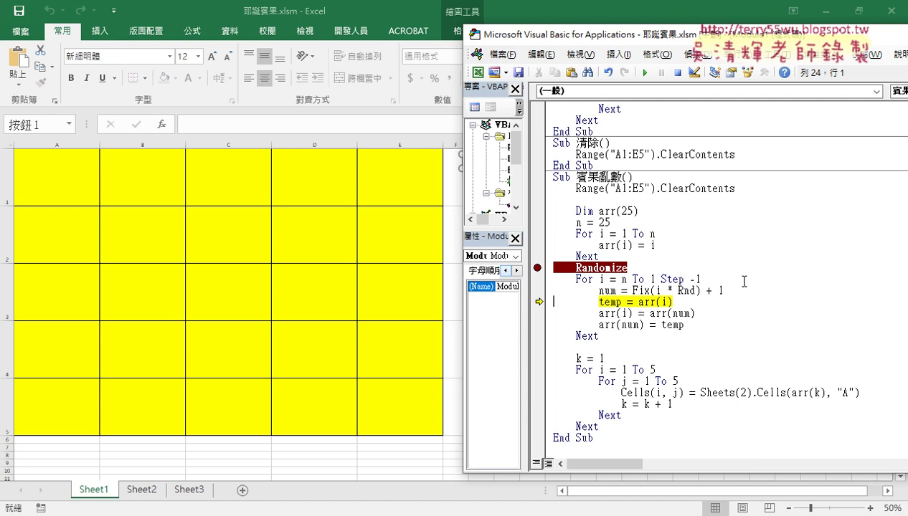
key("F8")
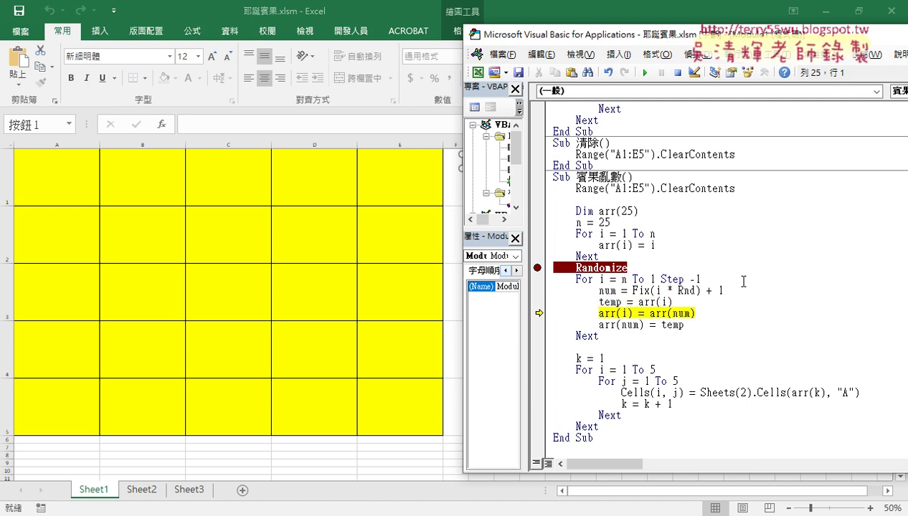
key("F8")
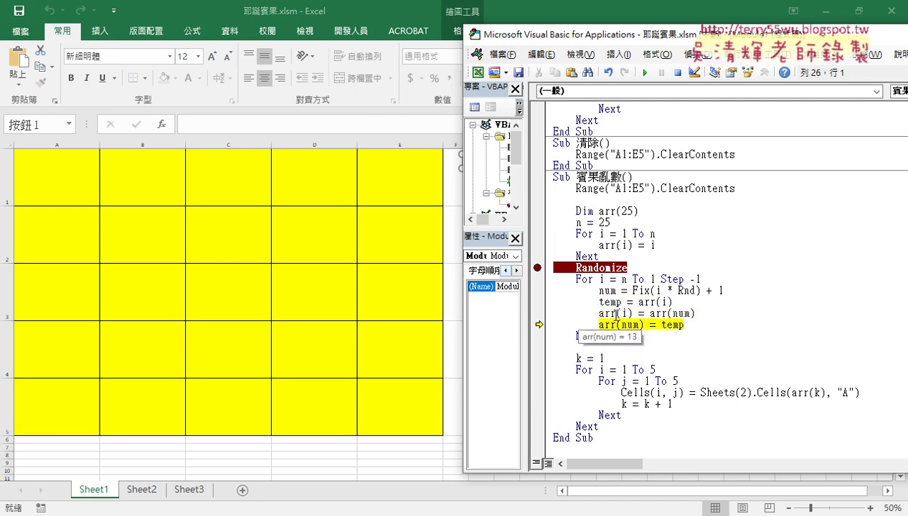
- Set a breakpoint on k = 1 and continue the macro to it
left_click(622, 313)
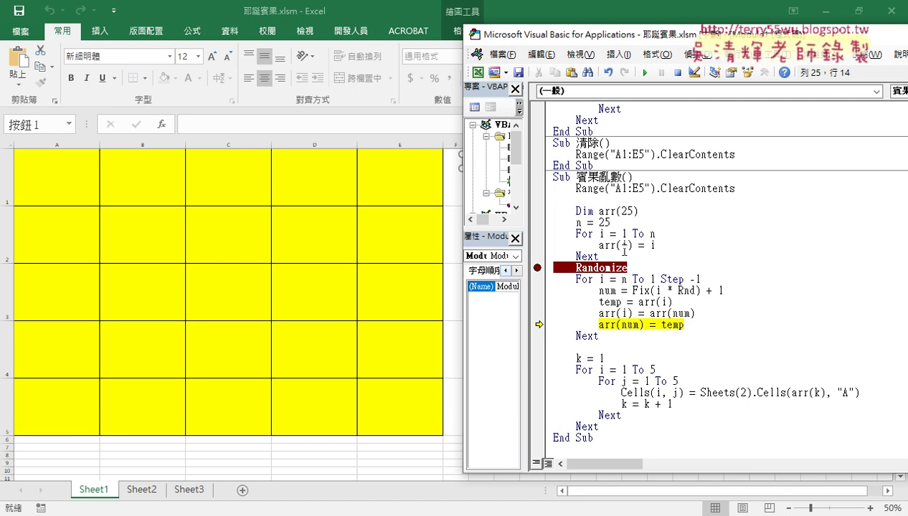
left_click(537, 357)
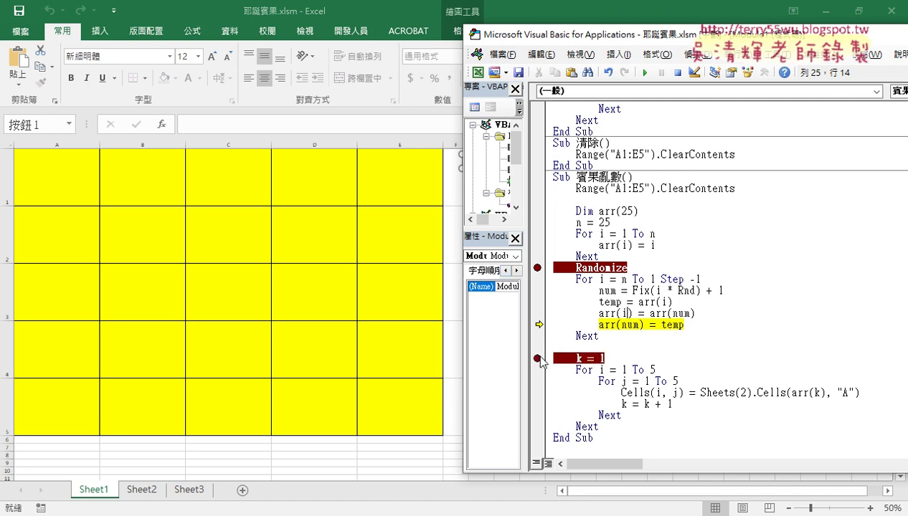
left_click(642, 77)
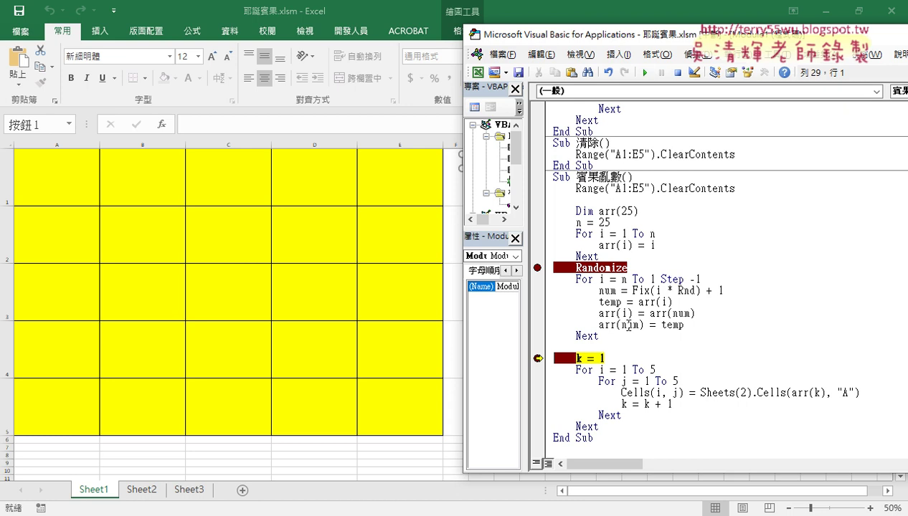
mouse_move(621, 324)
- Let the macro finish filling A1:E5, then highlight Range("A1:E5"), the shuffle loop and arr(25)
left_click(648, 74)
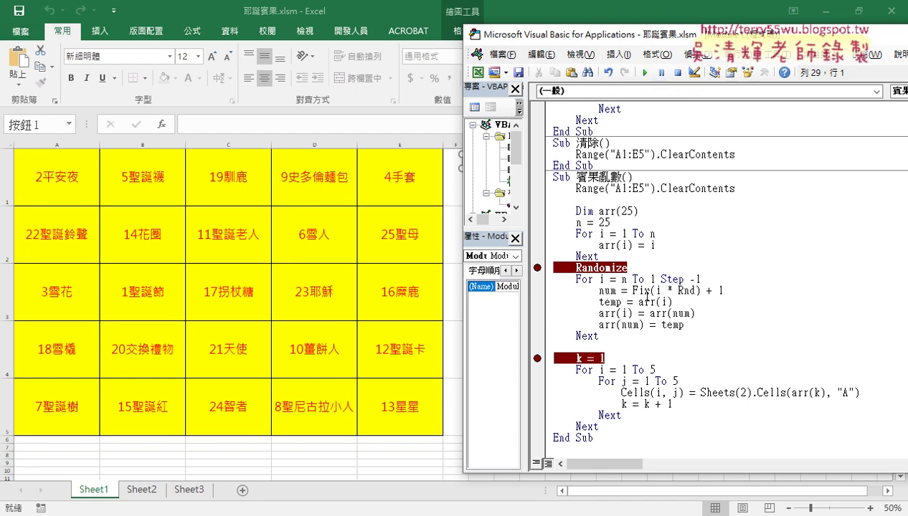
left_click(578, 187)
left_click_drag(576, 188, 654, 189)
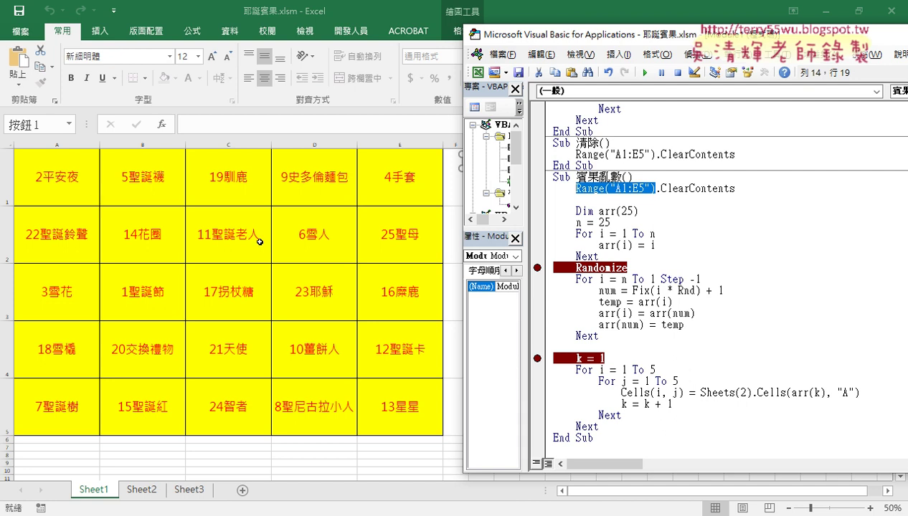
left_click_drag(604, 340, 575, 279)
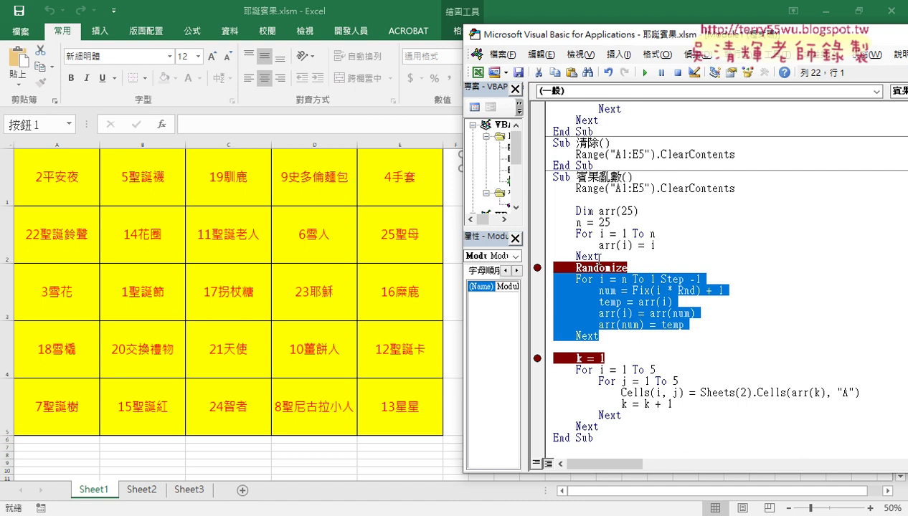
left_click_drag(599, 211, 647, 212)
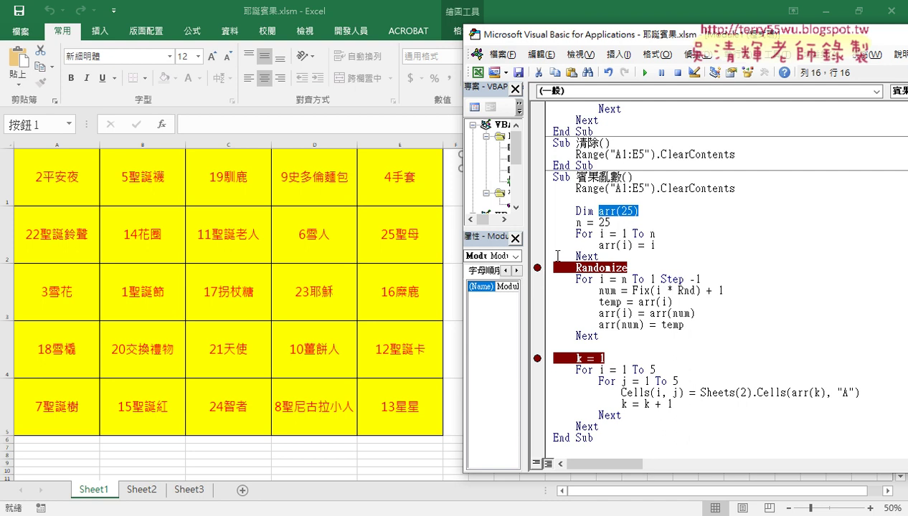
- Rerun the macro to the Randomize breakpoint and add a watch on arr from the Dim line
left_click(643, 72)
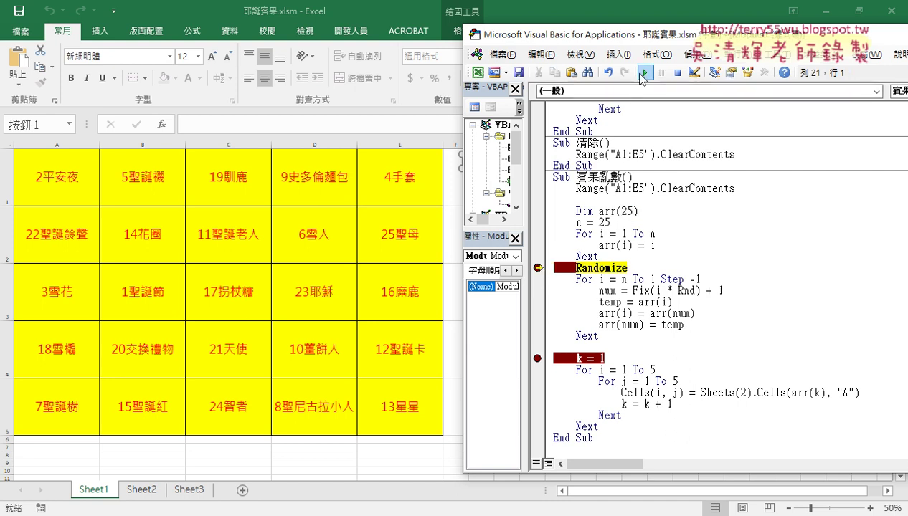
double_click(609, 211)
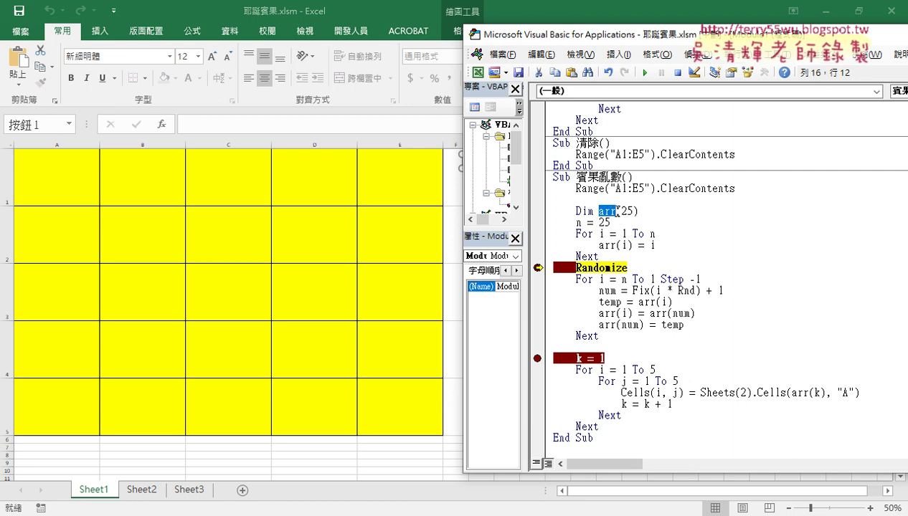
right_click(606, 212)
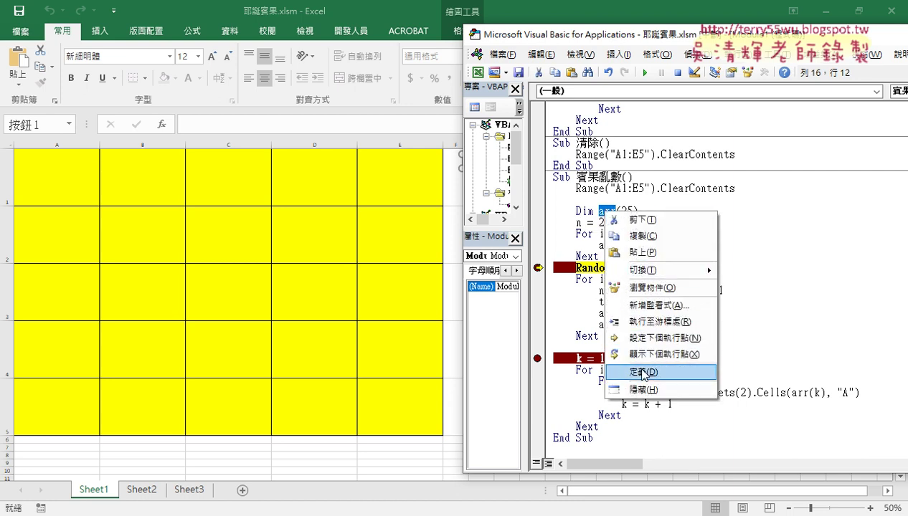
left_click(638, 305)
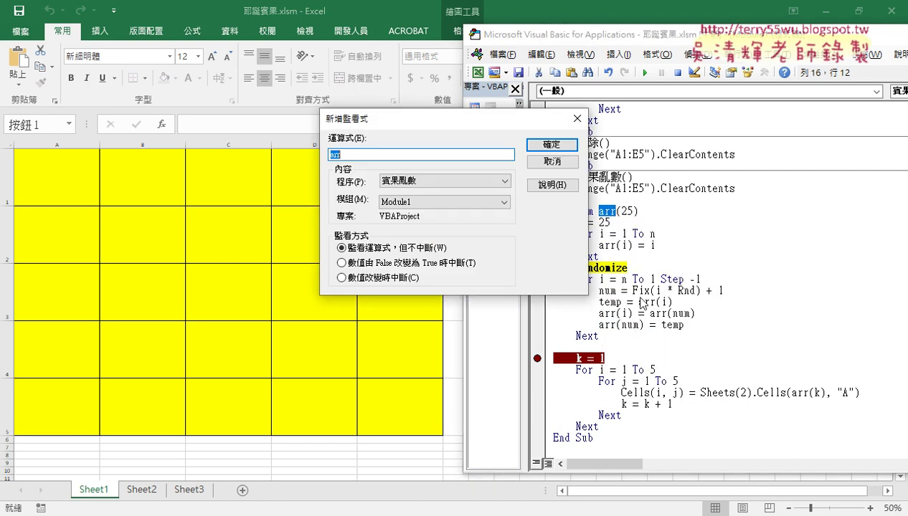
left_click(558, 145)
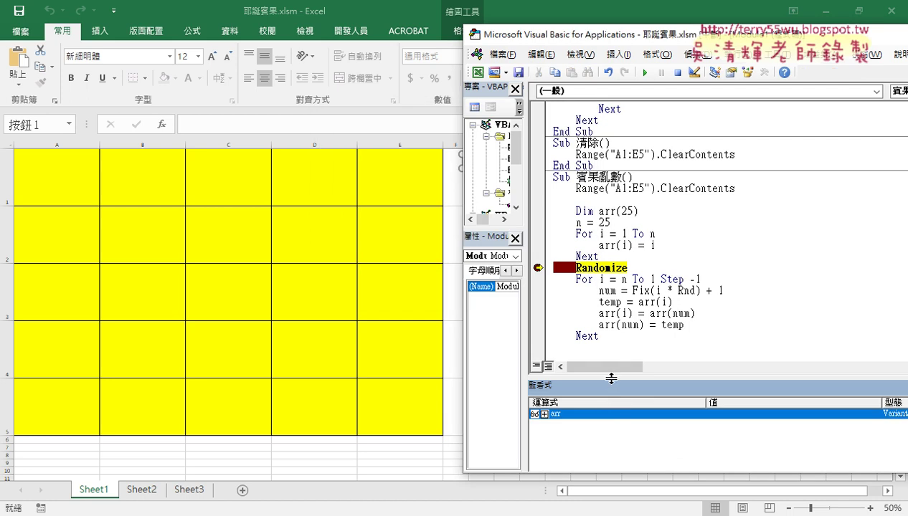
- Enlarge the Watches pane and expand arr, scrolling through arr(1) to arr(25), then shrink the pane back
left_click_drag(611, 378, 611, 201)
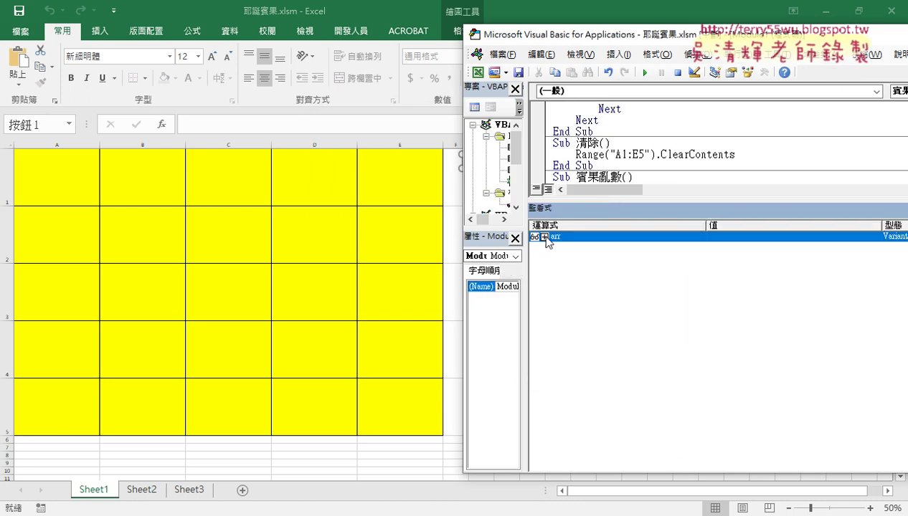
left_click(544, 236)
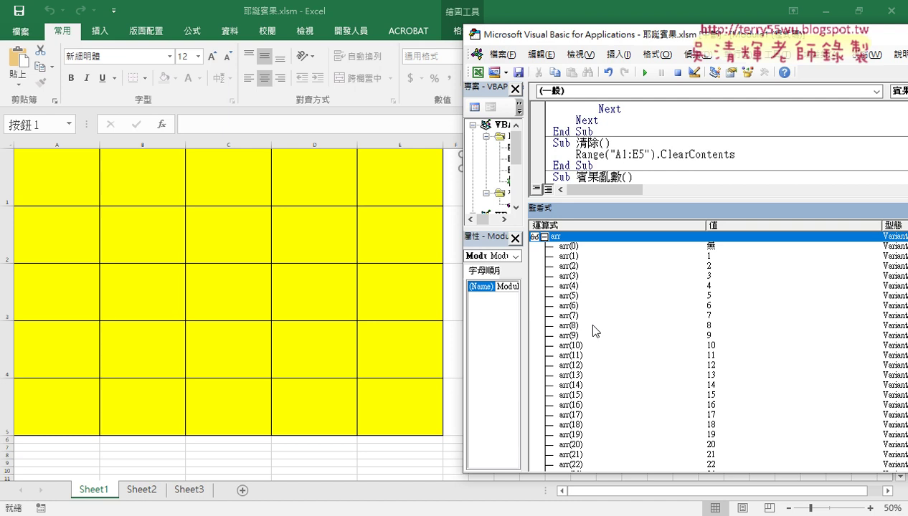
mouse_move(625, 203)
left_mouse_down()
mouse_move(624, 285)
mouse_move(625, 178)
left_mouse_up()
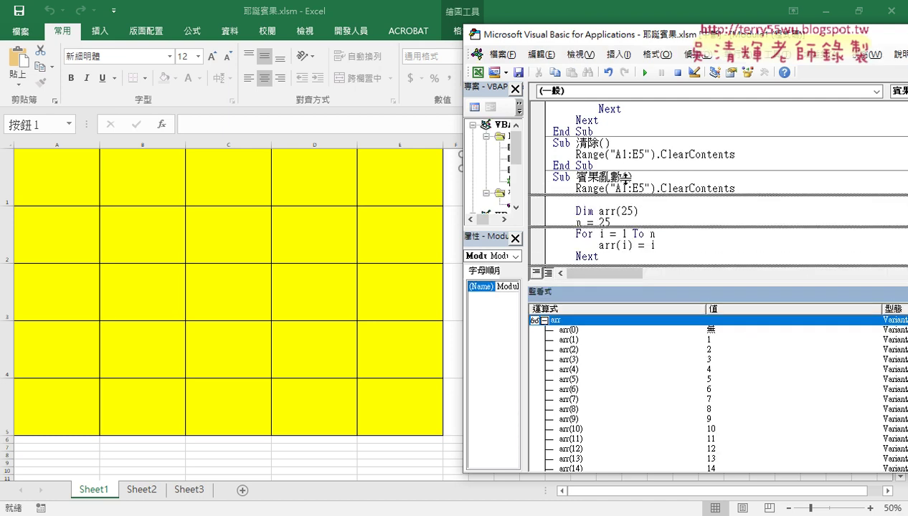
left_click(592, 233)
scroll(603, 276, "down", 1)
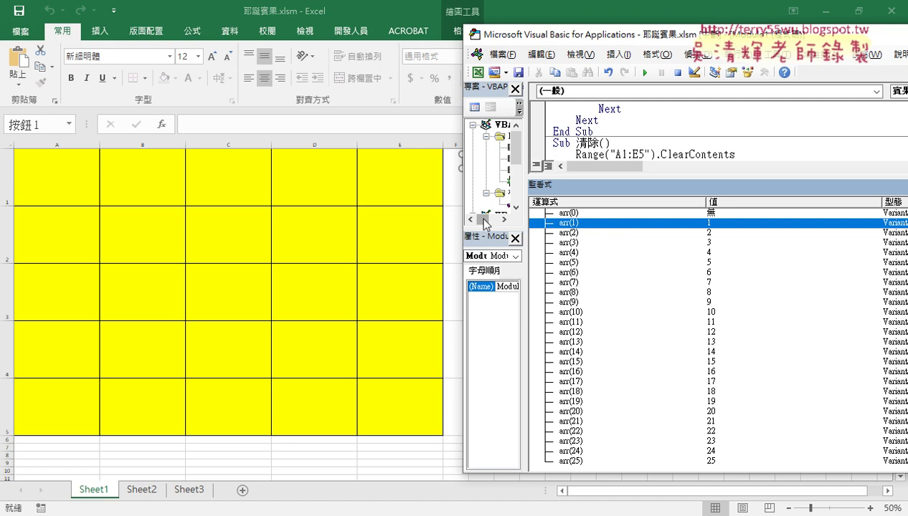
mouse_move(634, 175)
left_mouse_down()
mouse_move(634, 198)
mouse_move(621, 203)
left_mouse_up()
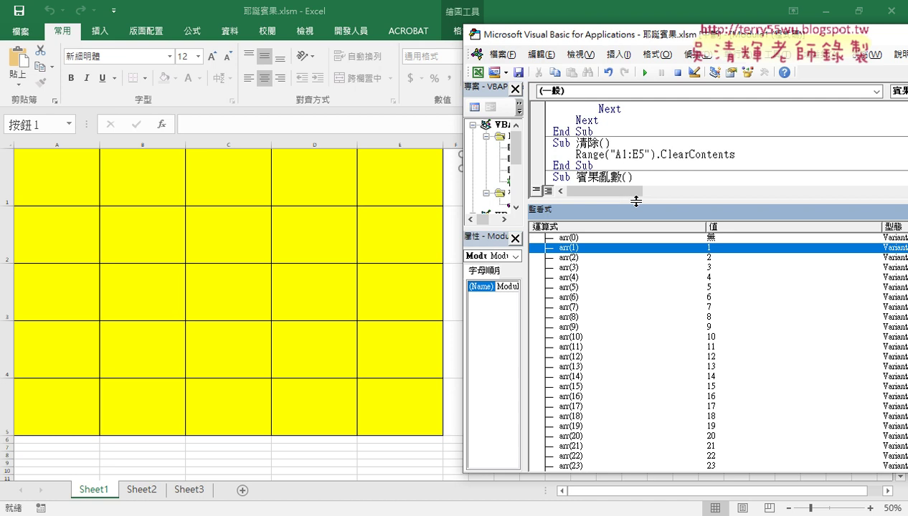
left_click_drag(632, 201, 632, 402)
scroll(651, 267, "down", 2)
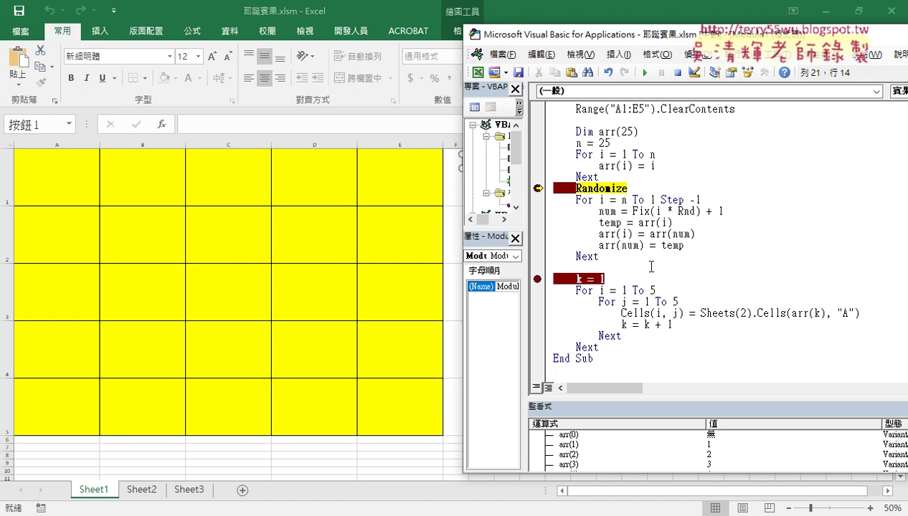
- Clear the Randomize and k = 1 breakpoints and run the macro to reshuffle the grid
left_click(538, 187)
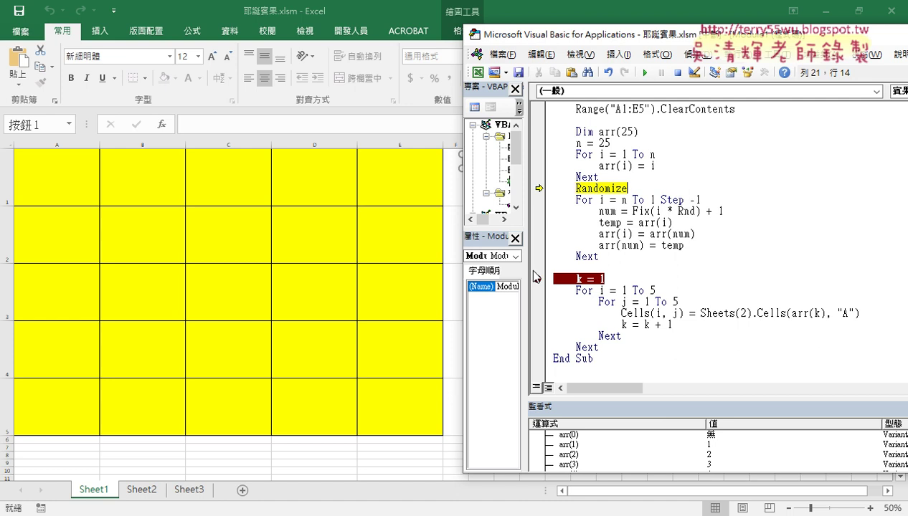
left_click(535, 279)
left_click(645, 73)
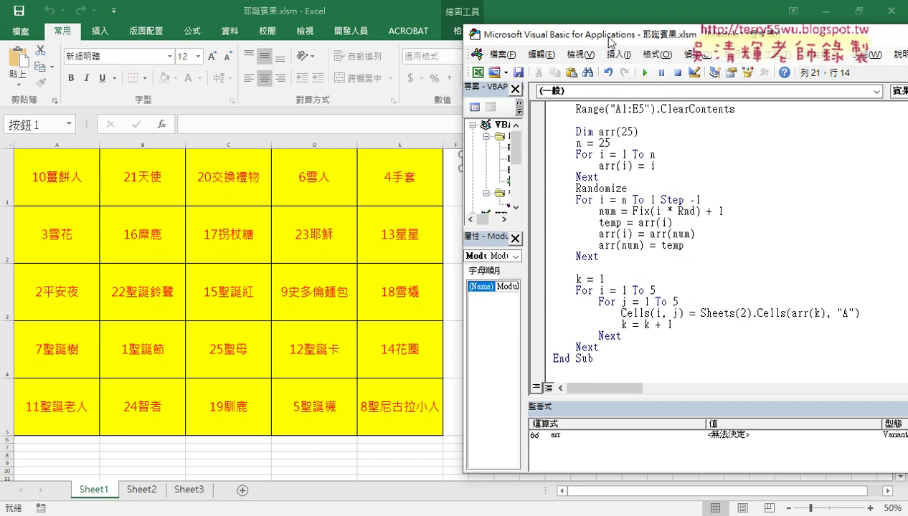
- Close the VBA editor and deselect the macro button on the sheet
left_click_drag(611, 40, 266, 42)
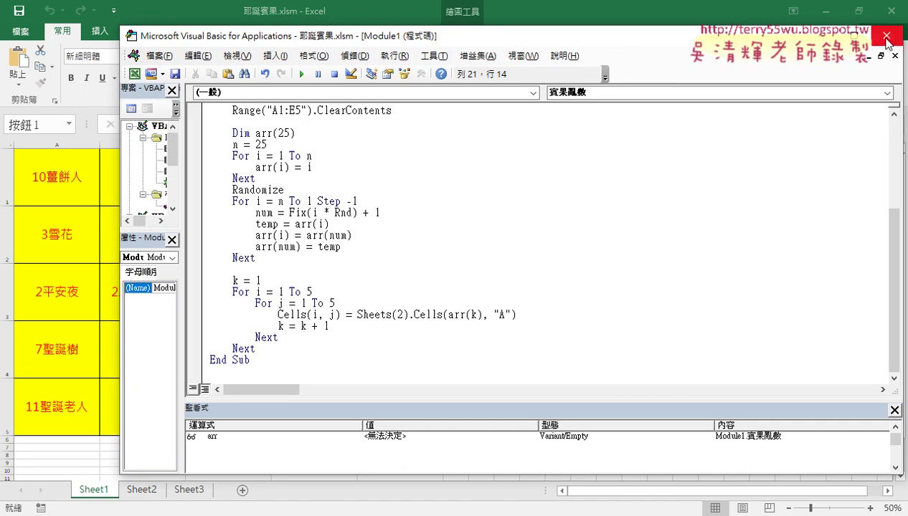
left_click(887, 35)
left_click(470, 304)
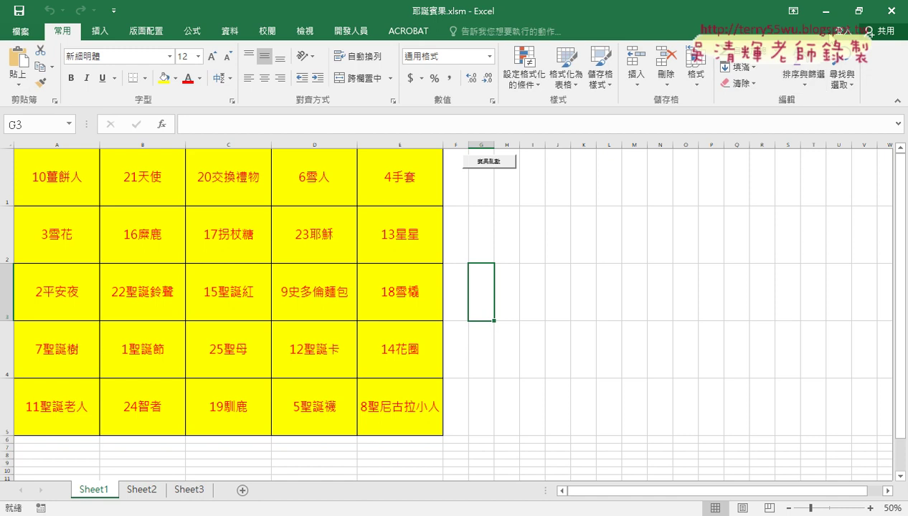
- Select 耶誕賓果1.pdf in the Drive folder, then return to the blacklist workbook's 查詢結果 sheet
left_click(825, 11)
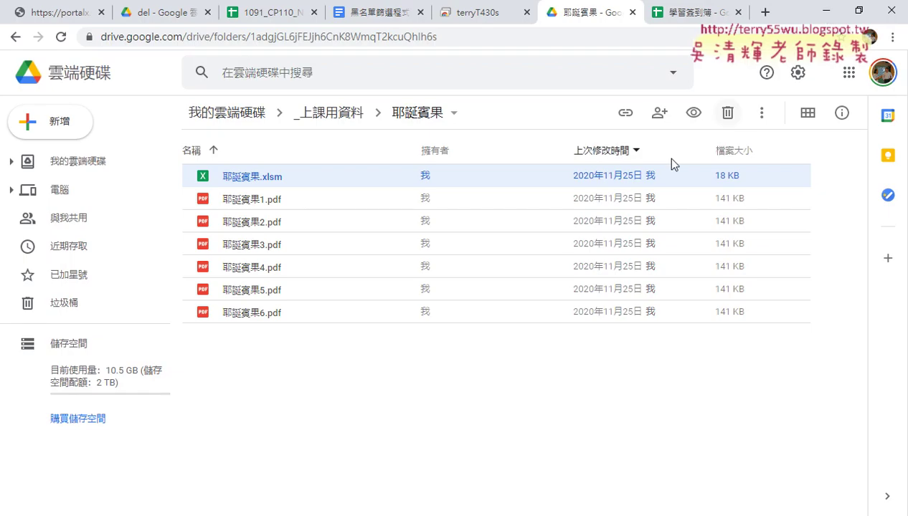
left_click(276, 200)
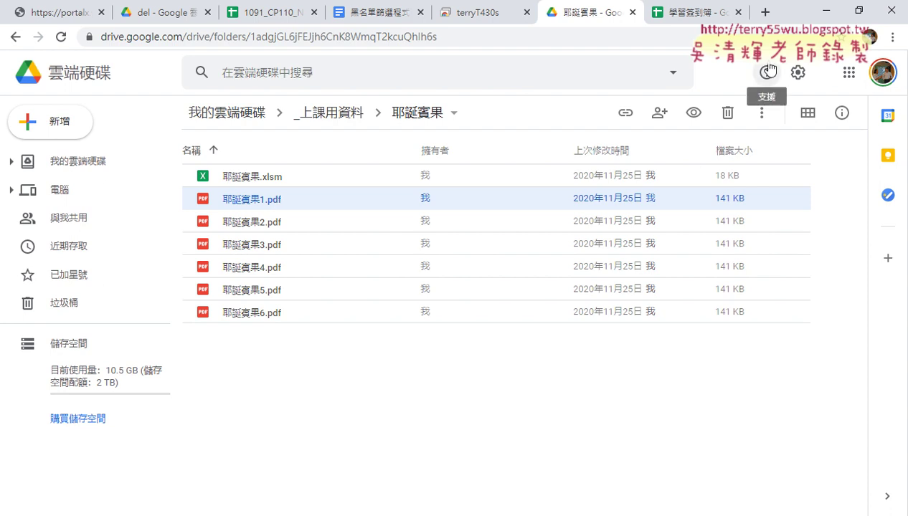
left_click(825, 11)
left_click(454, 303)
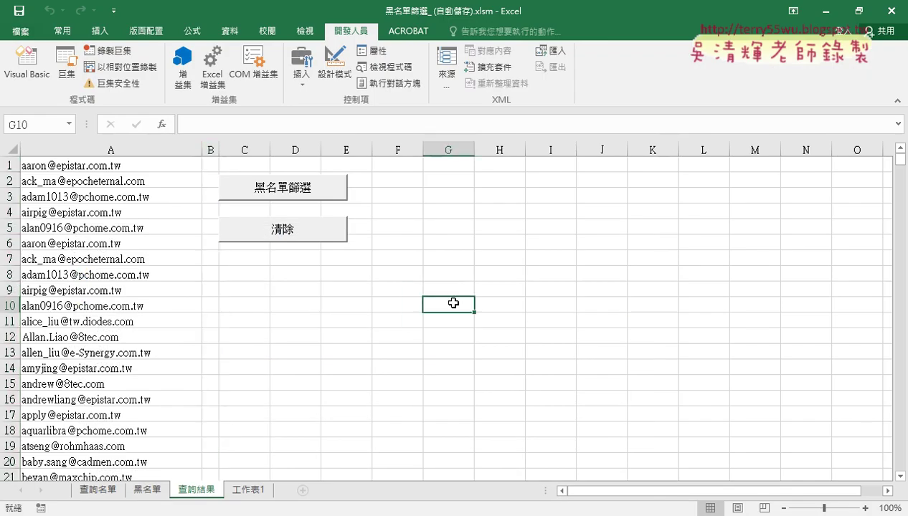
- Close the Watch pane in Visual Basic, then close 耶誕賓果.xlsm without saving
left_click(41, 66)
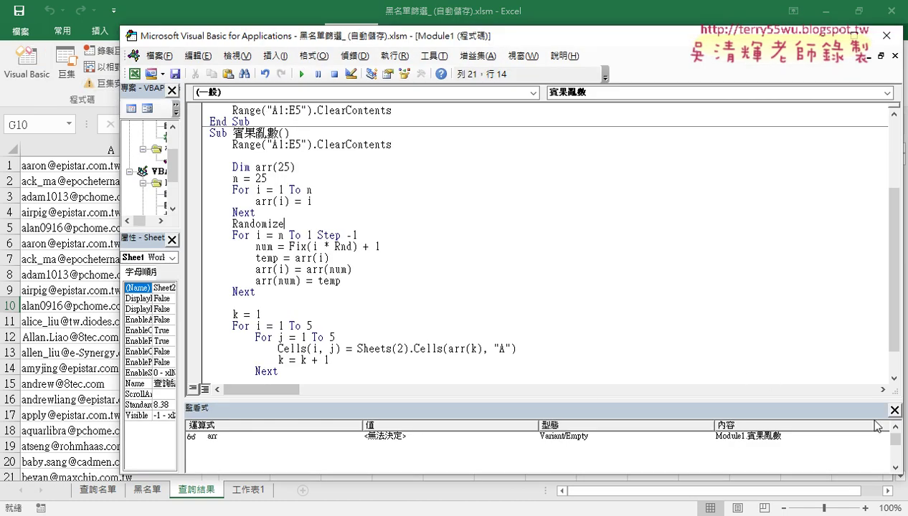
left_click(894, 410)
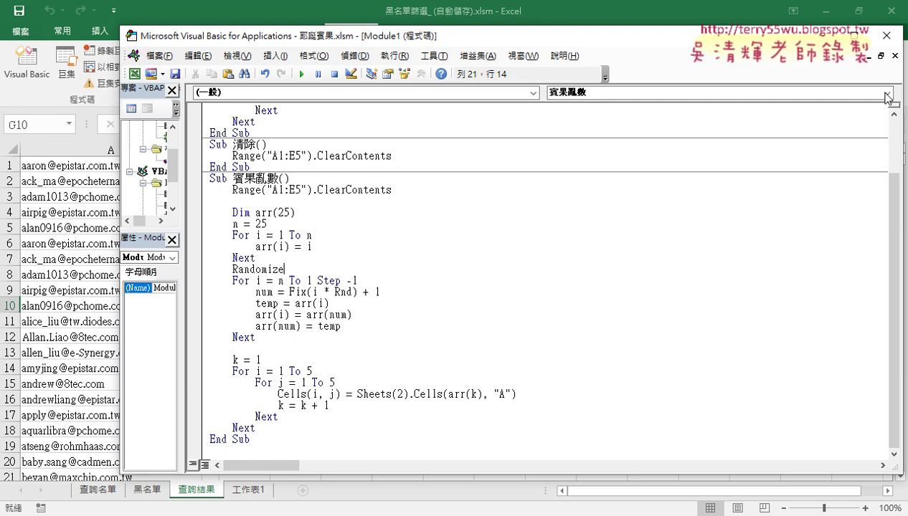
mouse_move(237, 513)
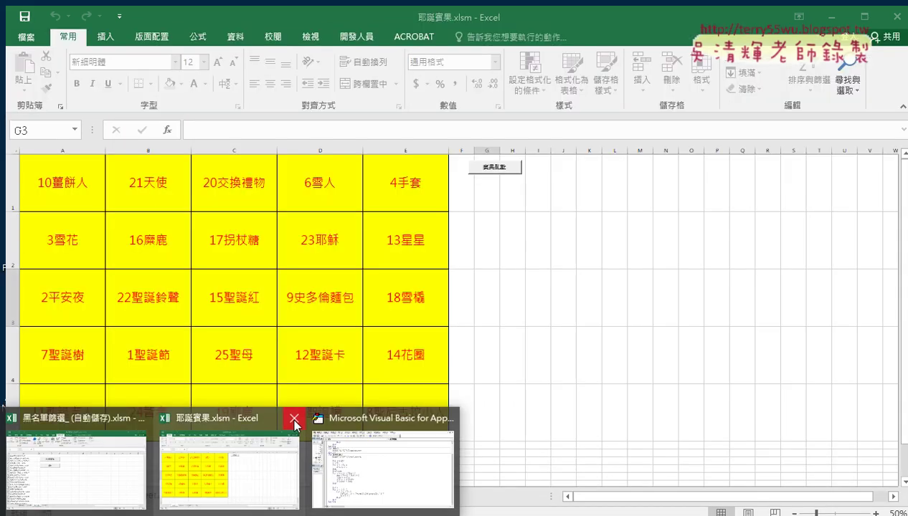
left_click(294, 421)
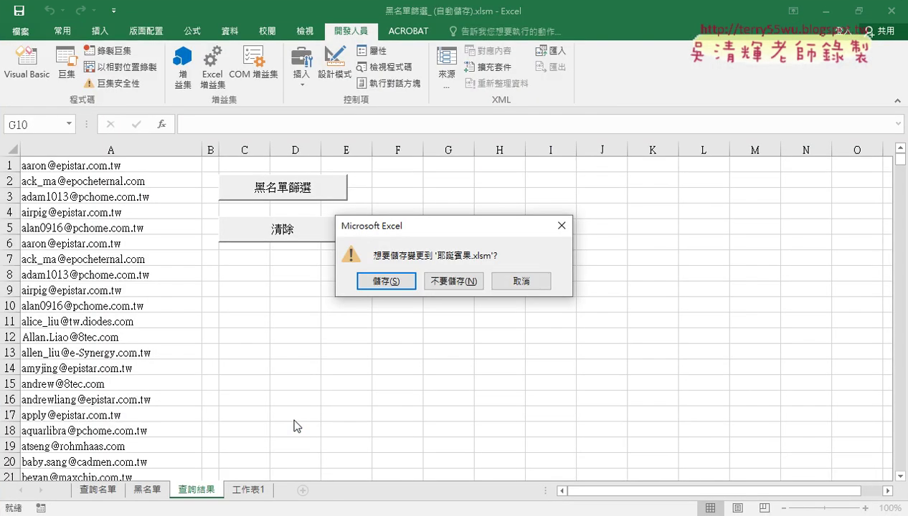
left_click(449, 281)
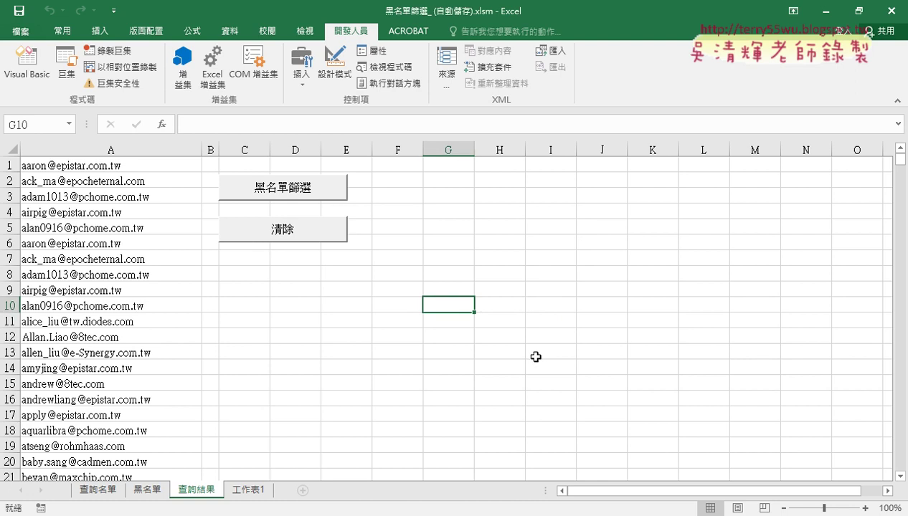
- Move the code editor aside and inspect the =COUNTIF(黑名單,A2) formula in 查詢名單 cell B2
left_click(27, 66)
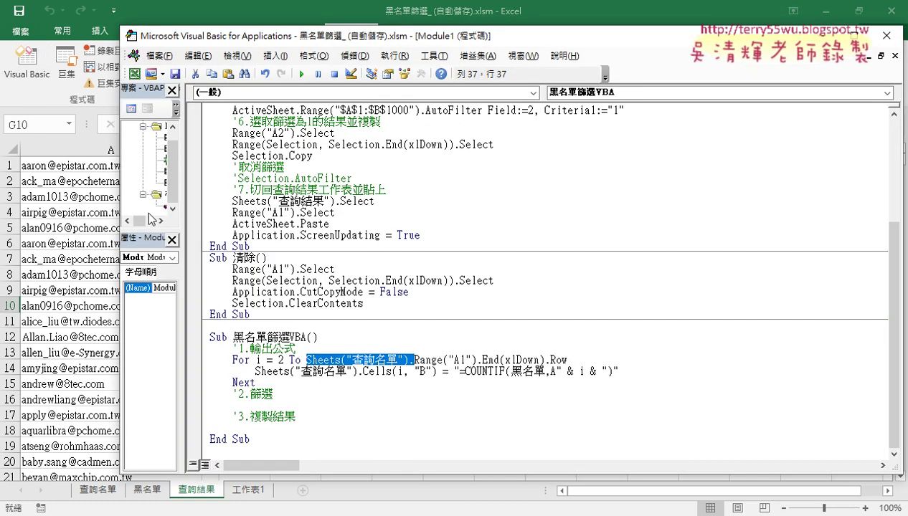
left_click_drag(452, 45, 564, 46)
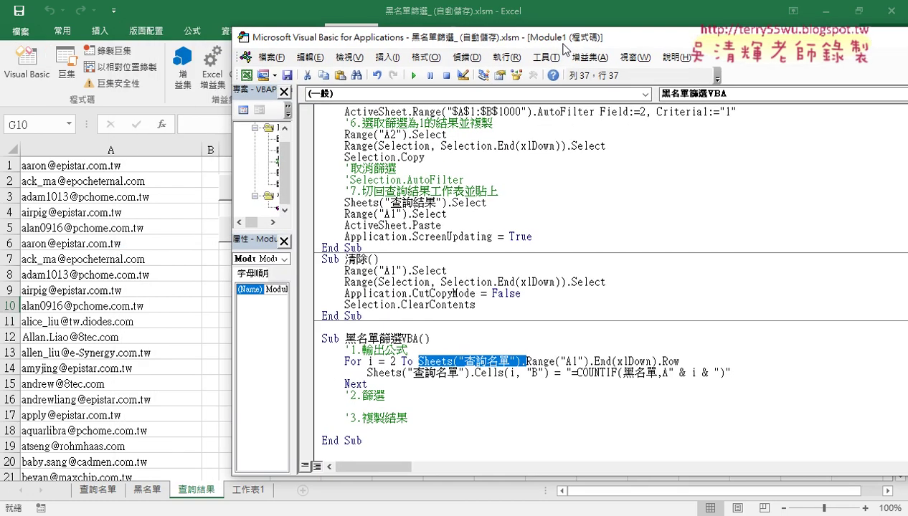
left_click(462, 383)
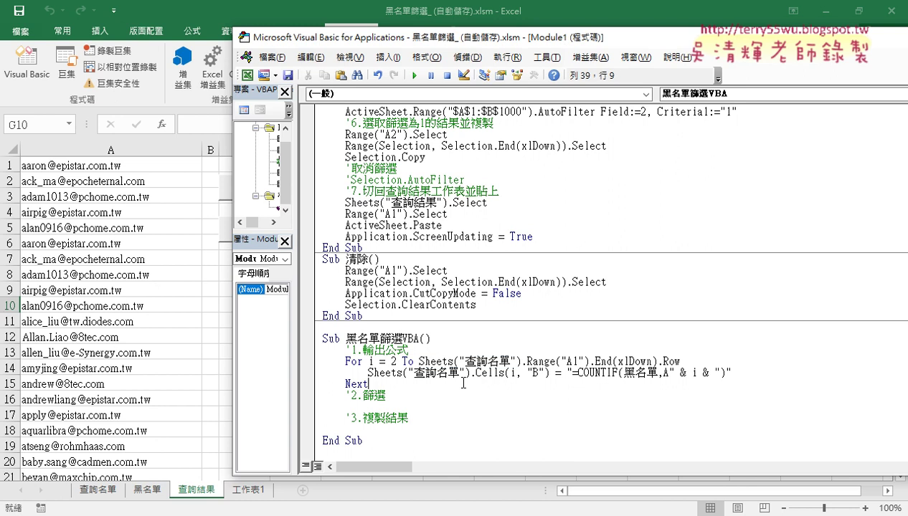
left_click(96, 491)
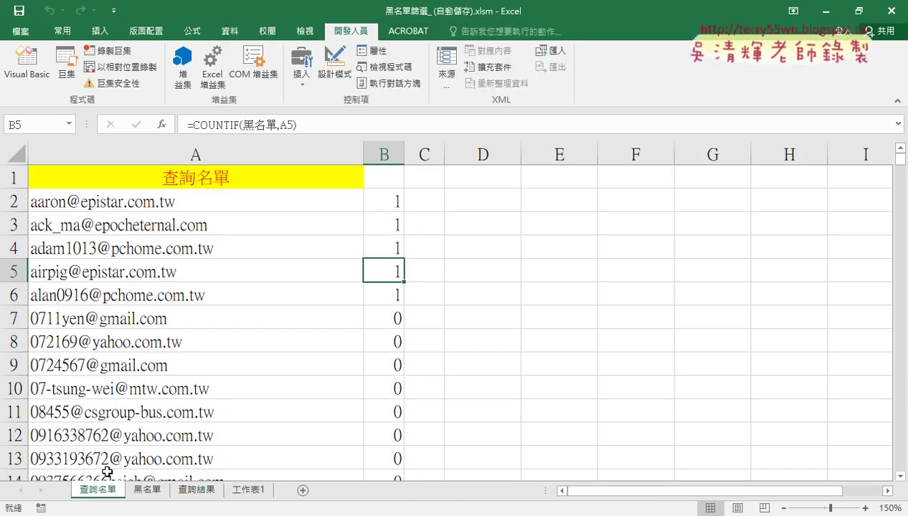
left_click(400, 203)
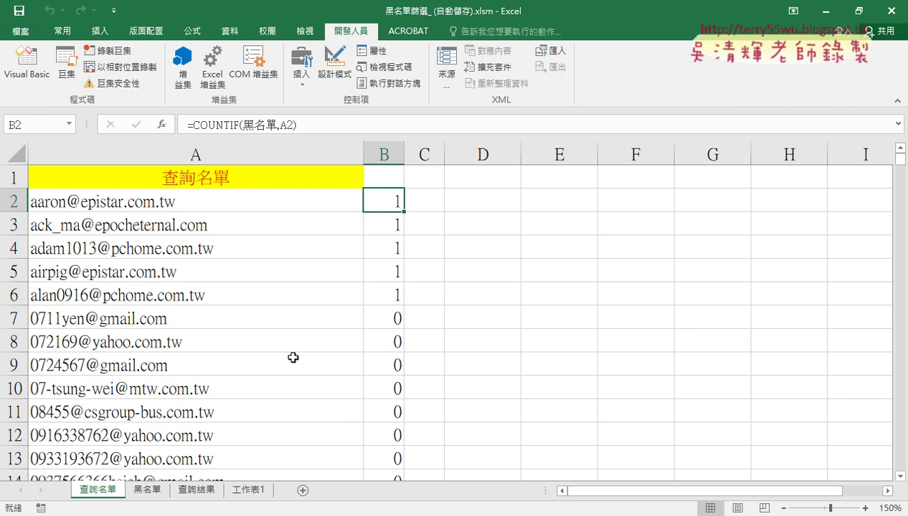
- Bring the editor back beside the sheet, select B1 and show the Data tools
left_click(28, 66)
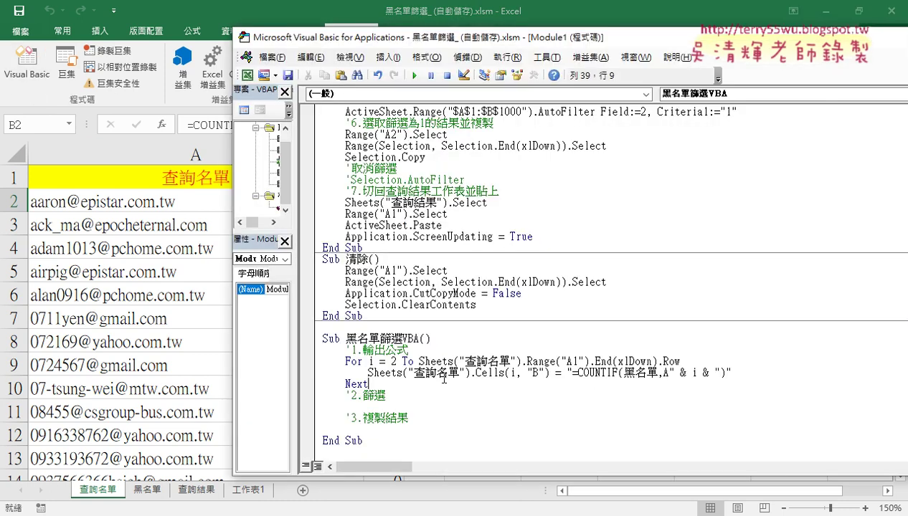
left_click(378, 405)
left_click_drag(450, 41, 645, 41)
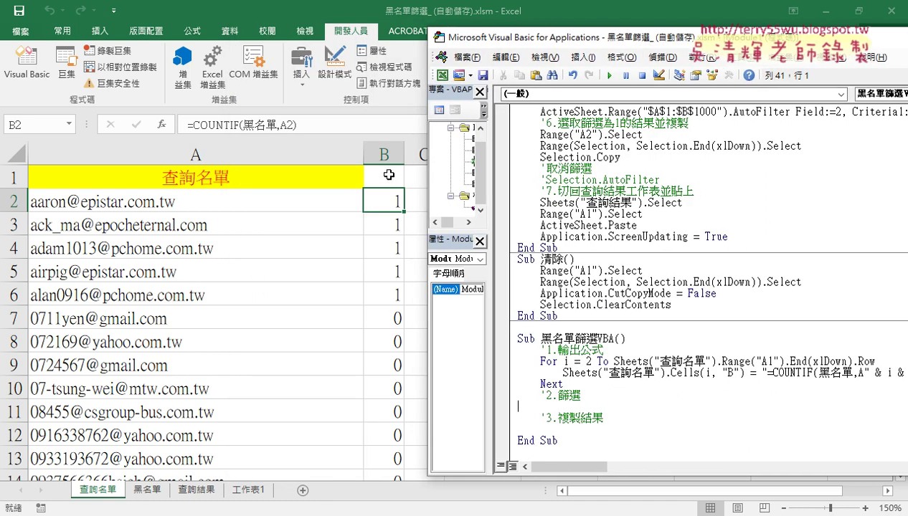
left_click(388, 175)
left_click(230, 31)
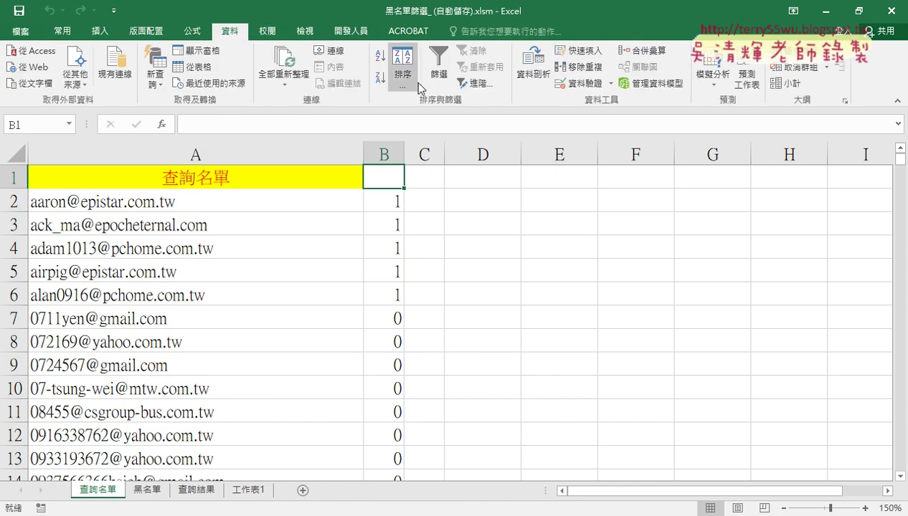
- Demonstrate filtering column B to keep only 1s, cancel it, turn 篩選 off, and reopen the code
left_click(438, 69)
left_click(396, 181)
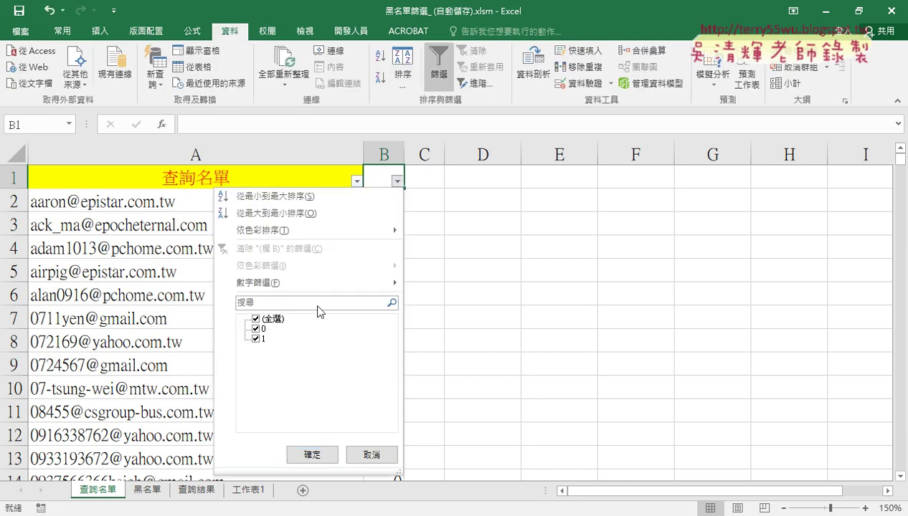
left_click(255, 319)
left_click(256, 339)
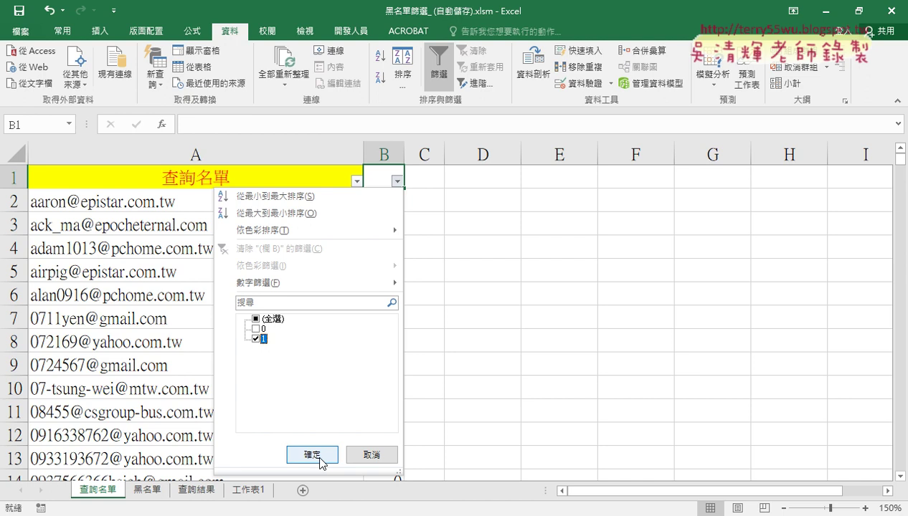
left_click(371, 458)
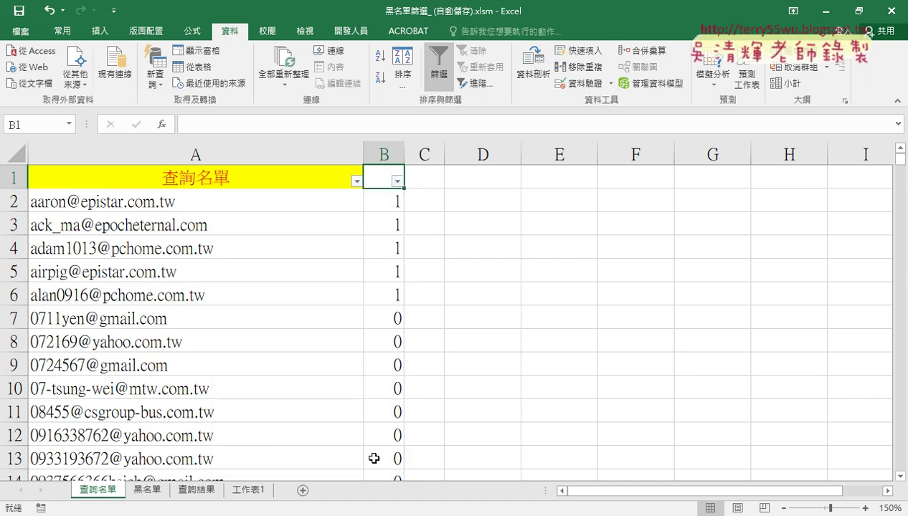
left_click(439, 68)
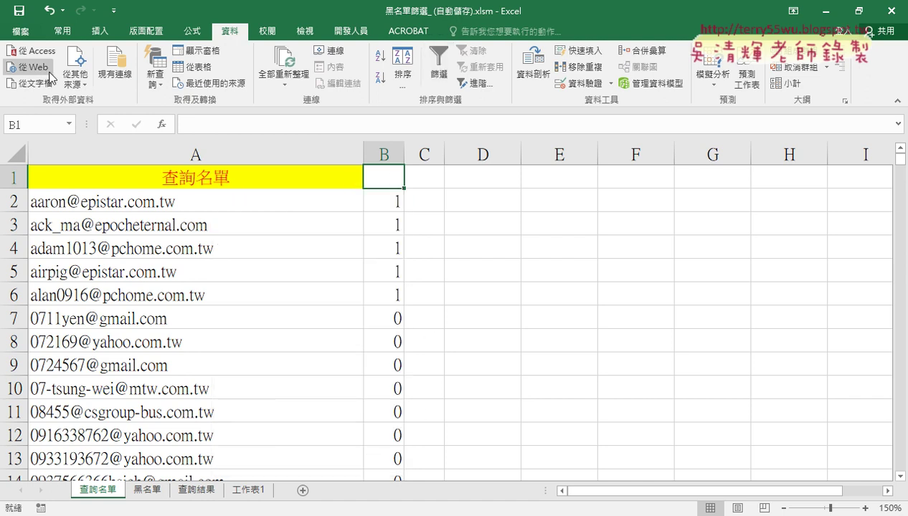
left_click(342, 33)
left_click(26, 61)
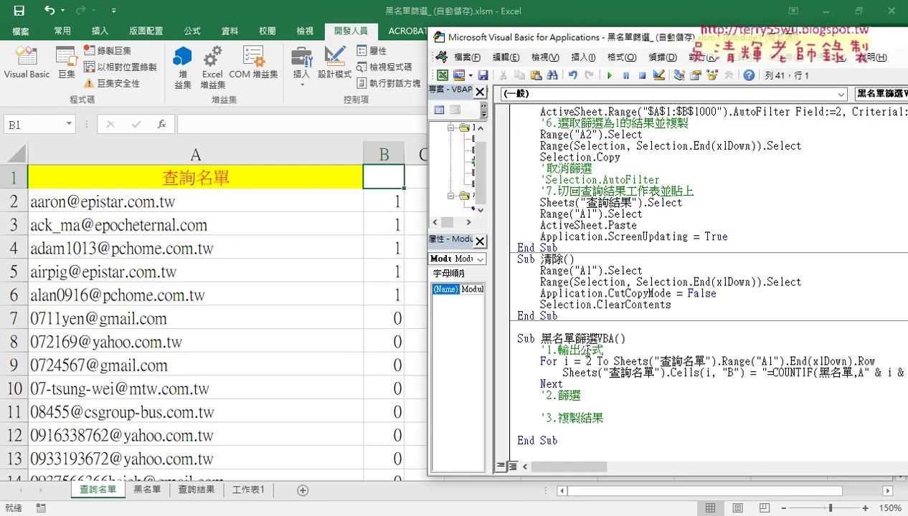
- Write the indented line range("A1:B1000").AutoFilter under the 2.篩選 comment
key("Tab")
type("rang")
type("e(")
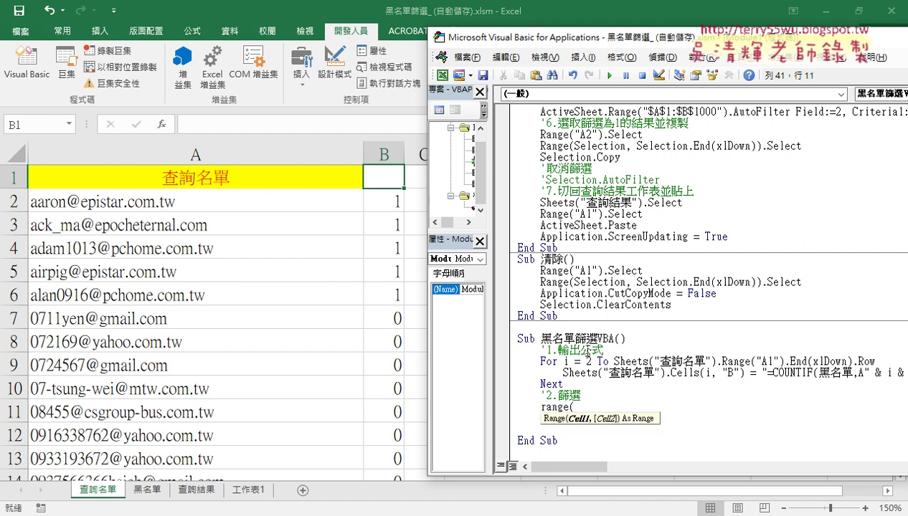
type("\"")
type("A1")
type(":")
type("B100")
type("0\")")
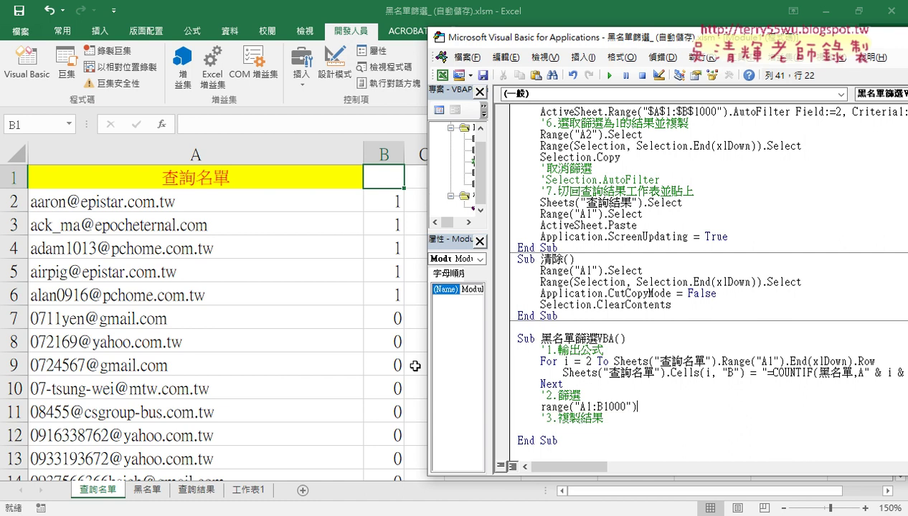
type(".")
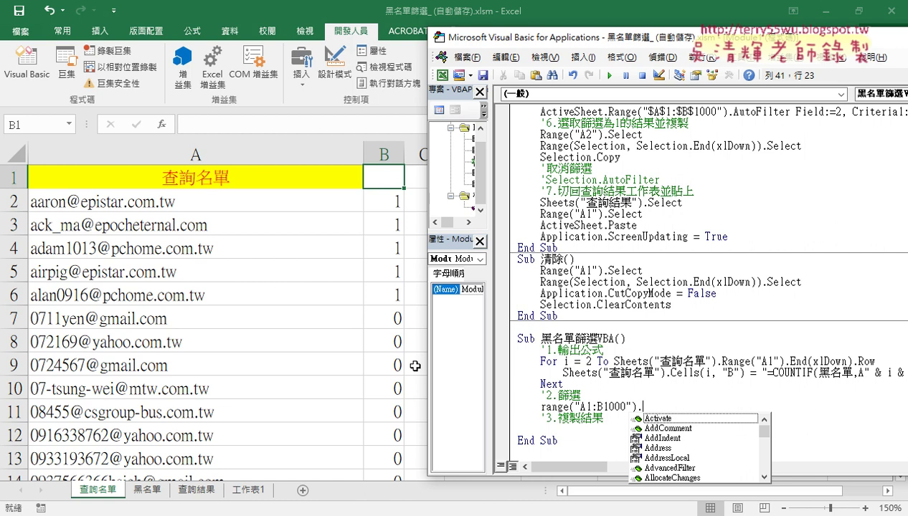
type("A")
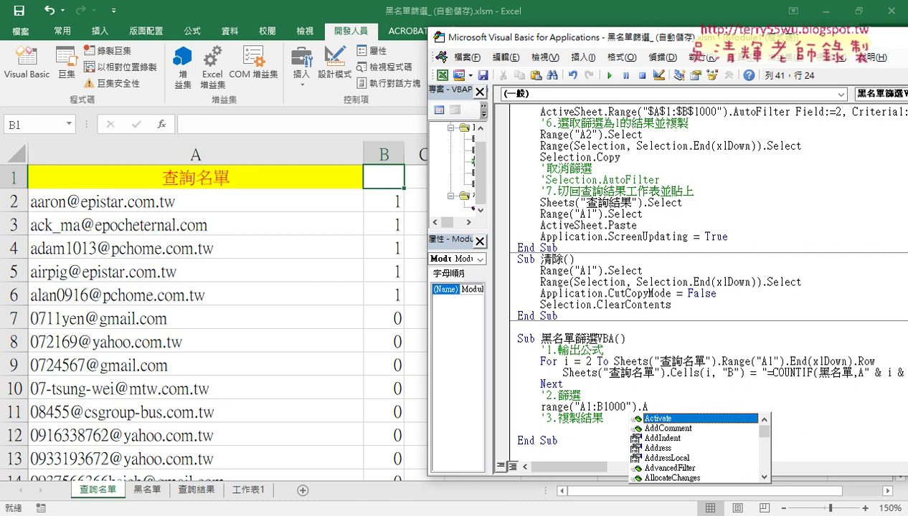
type("U")
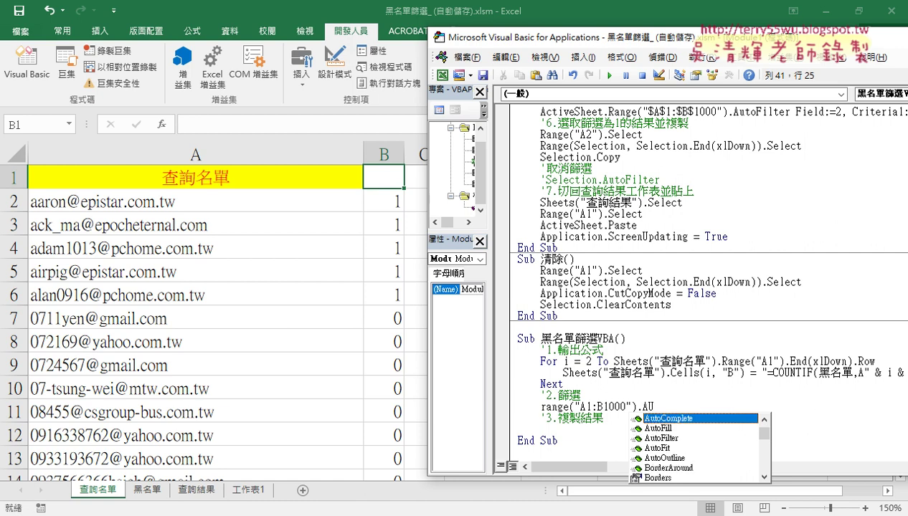
left_click(662, 439)
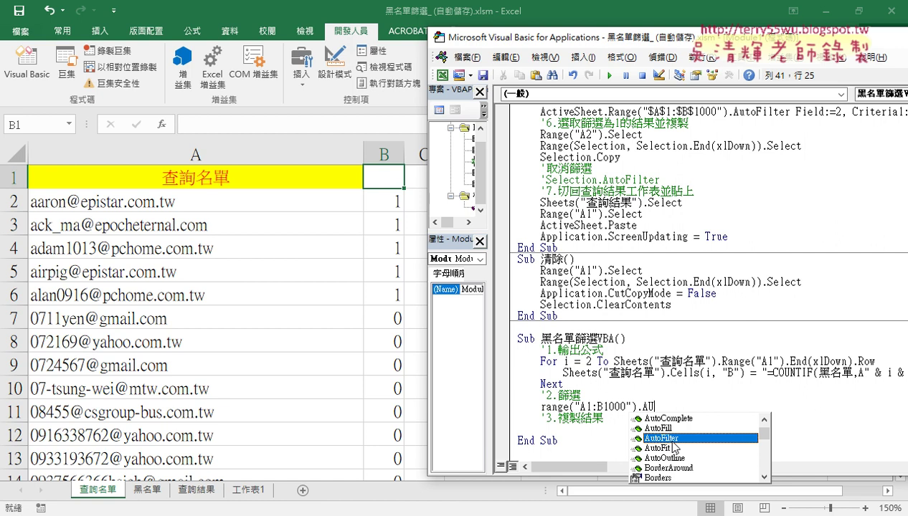
double_click(672, 440)
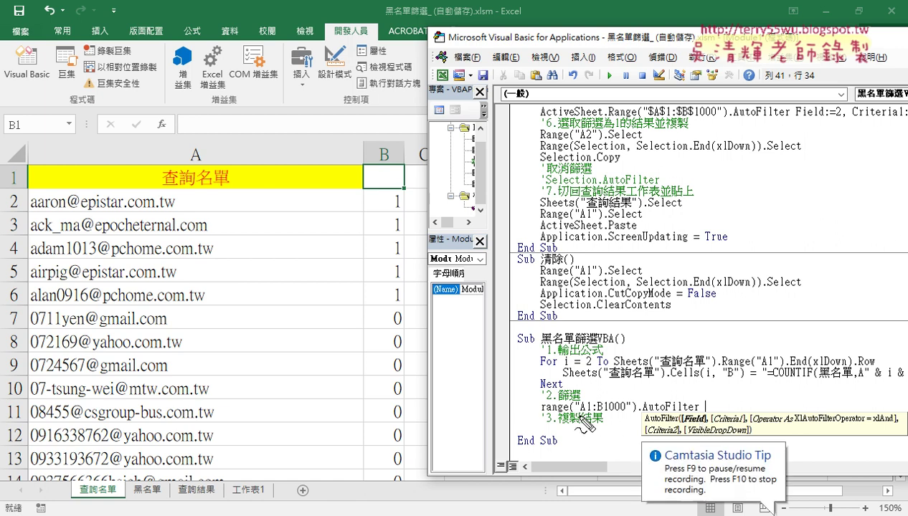
- Annotate the A1:B1000 range and number its two columns, marking column B as the filter field
left_click_drag(577, 414, 627, 413)
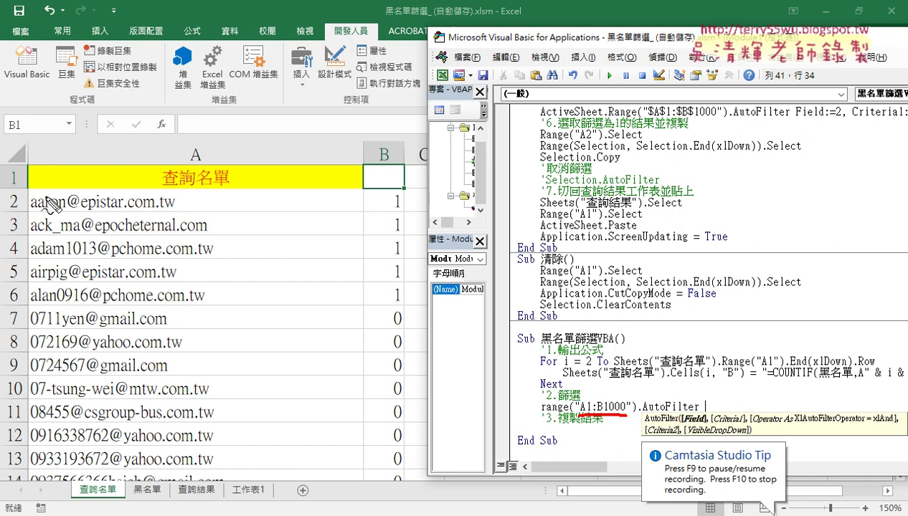
mouse_move(28, 167)
left_mouse_down()
mouse_move(393, 174)
mouse_move(412, 265)
left_mouse_up()
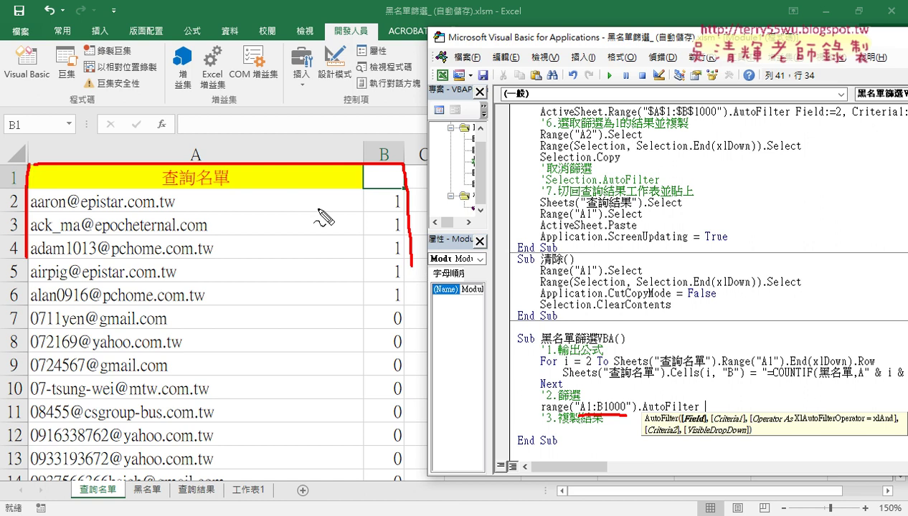
left_click_drag(191, 95, 191, 134)
left_click_drag(379, 115, 409, 136)
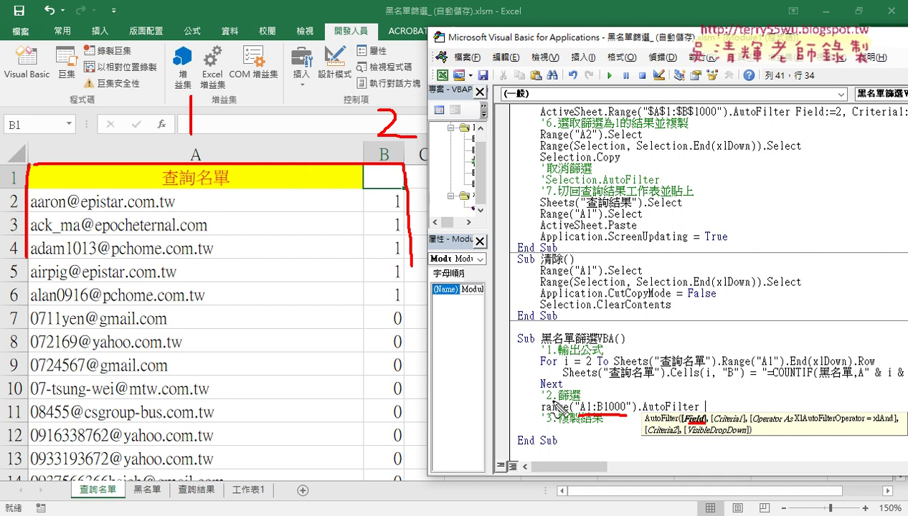
left_click_drag(391, 145, 395, 165)
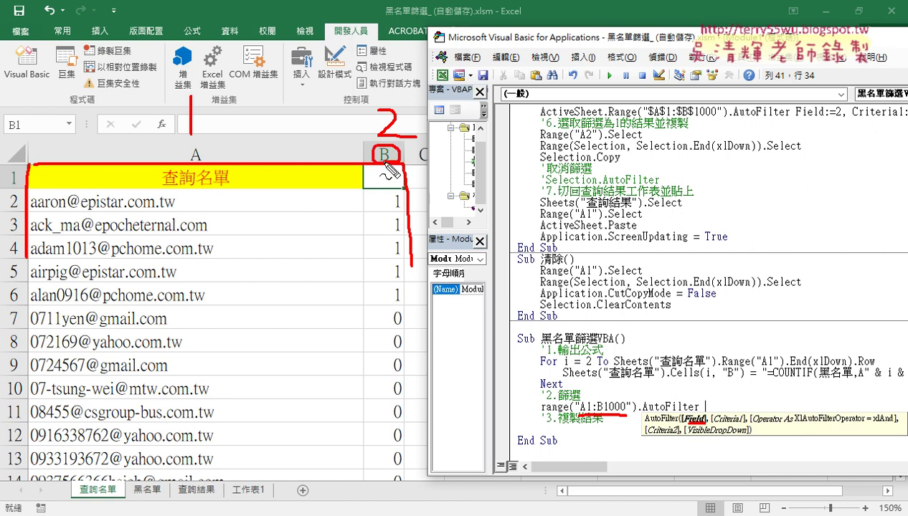
mouse_move(704, 401)
left_mouse_down()
mouse_move(712, 415)
mouse_move(725, 415)
left_mouse_up()
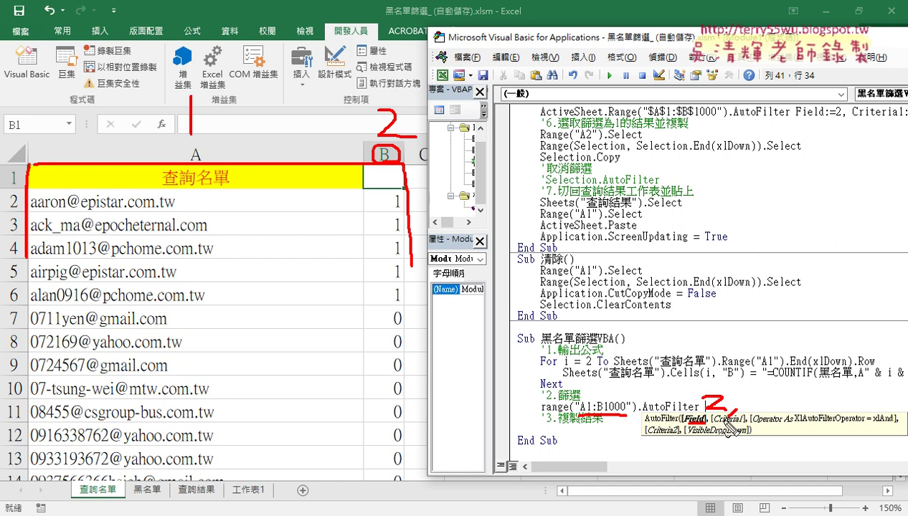
key("Escape")
- Finish the filter as .AutoFilter 2, 1 so only rows with column B equal to 1 remain
type("2")
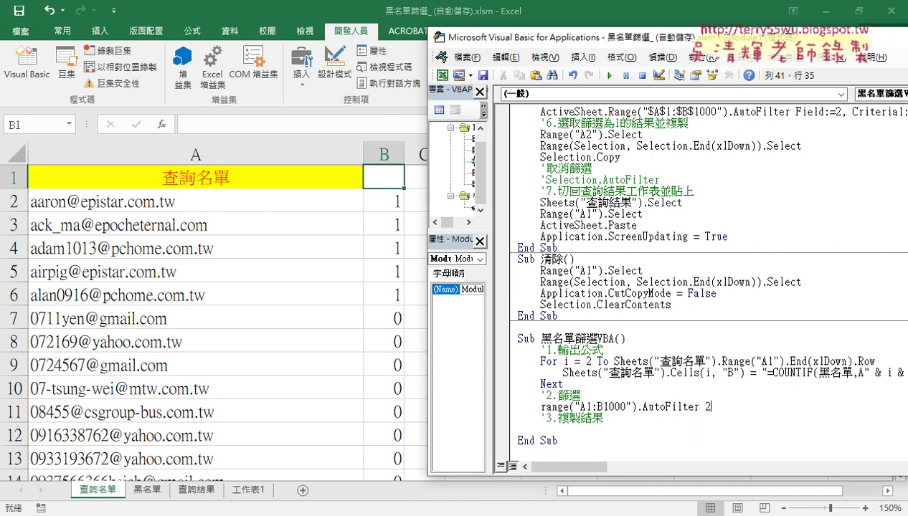
type(",")
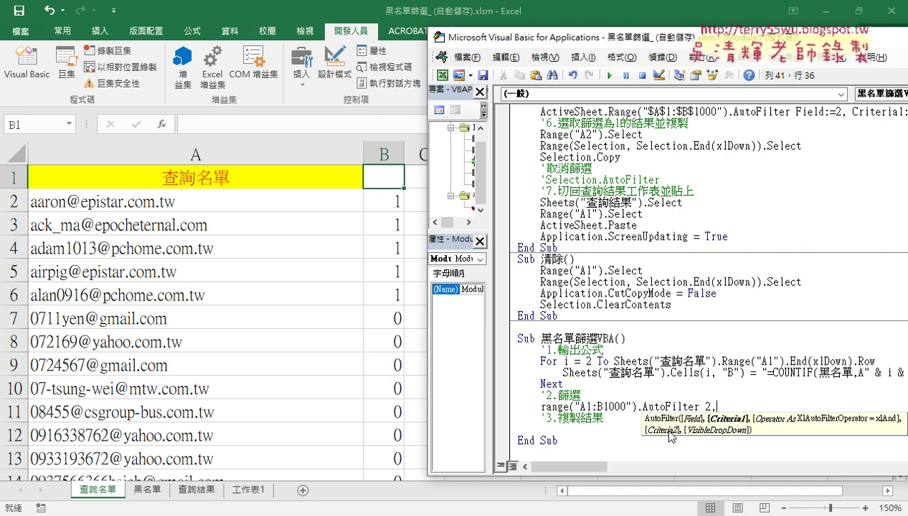
type("1")
left_click(760, 388)
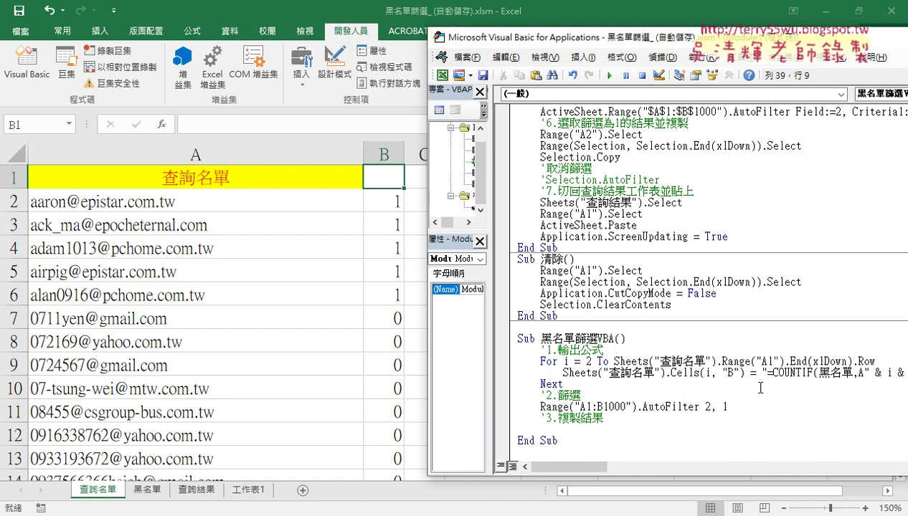
left_click(744, 409)
left_click(204, 495)
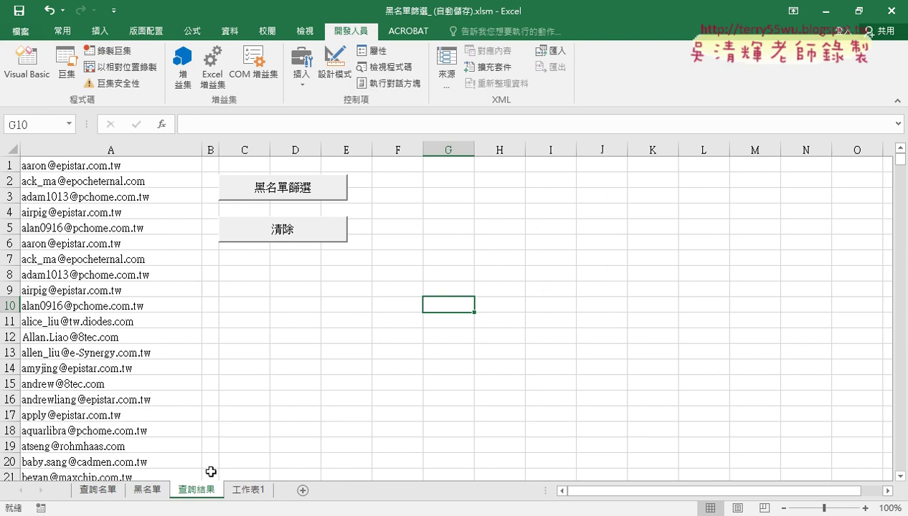
- Prefix the AutoFilter line with Sheets("查詢名單"). and set a breakpoint on it
left_click(94, 495)
left_click(27, 64)
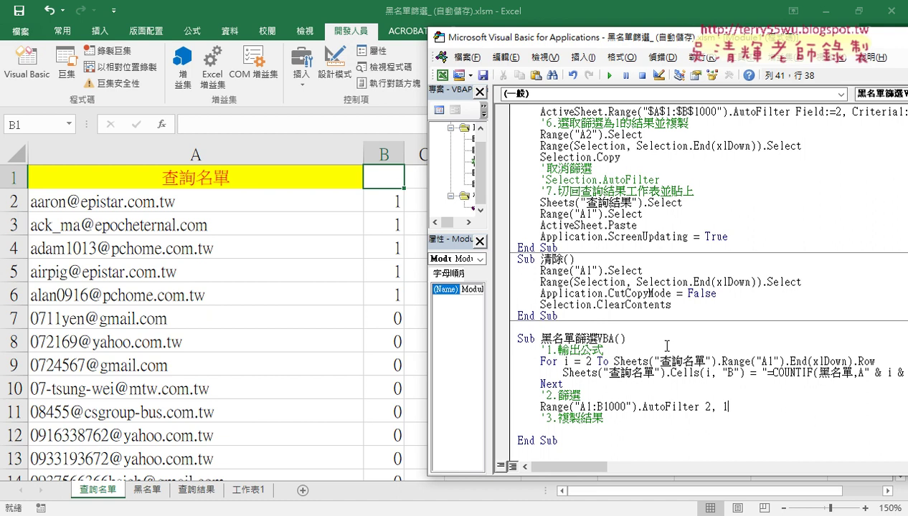
left_click_drag(539, 406, 637, 407)
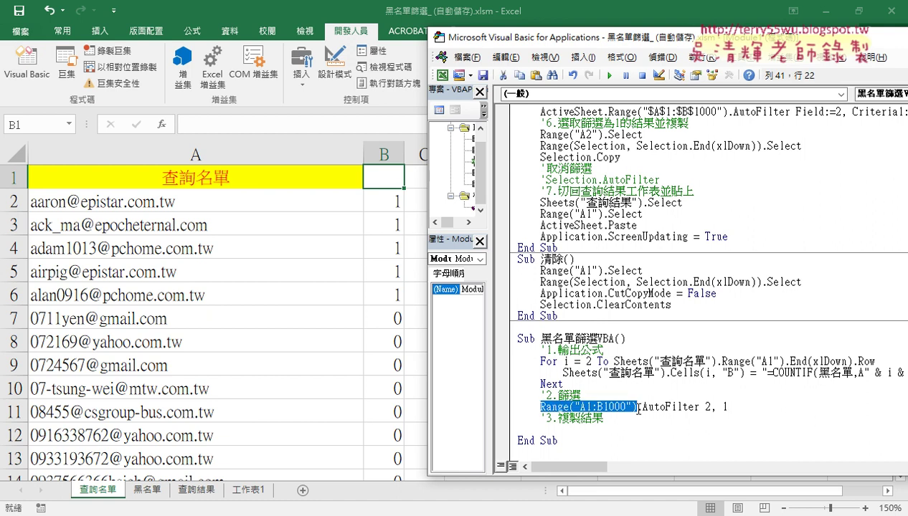
left_click_drag(671, 373, 562, 373)
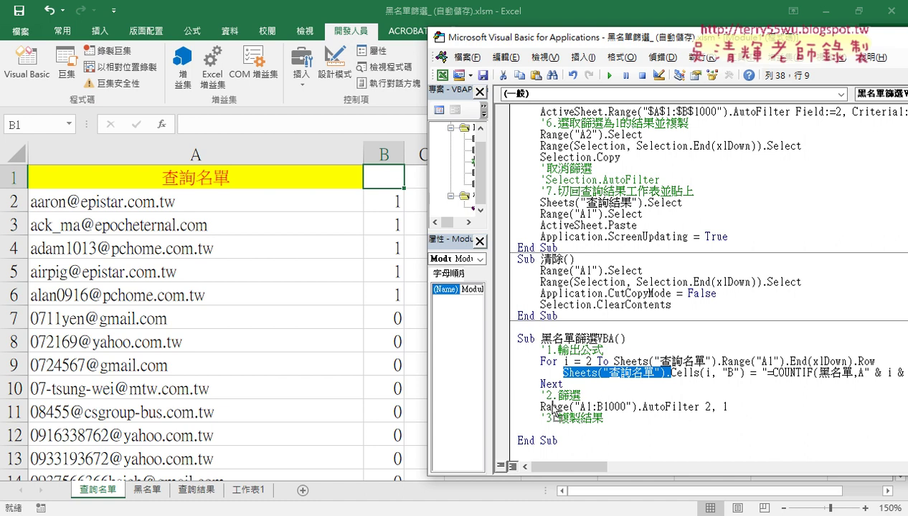
left_click_drag(540, 406, 540, 406)
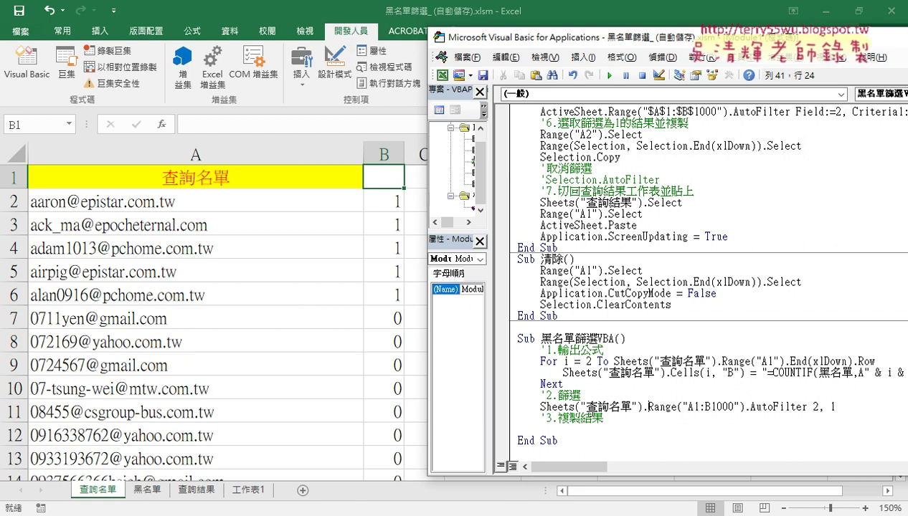
left_click(501, 406)
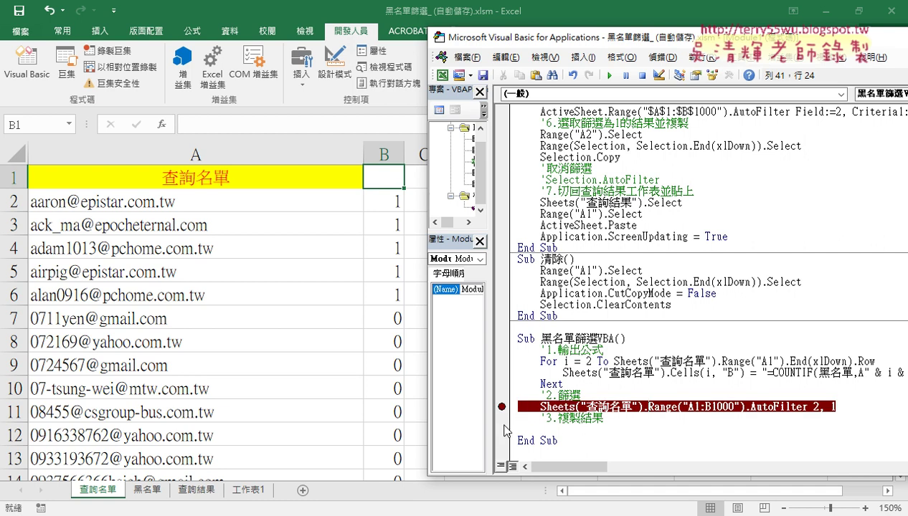
left_click(591, 383)
- Clear column B's old COUNTIF results and start running the macro
left_click(386, 151)
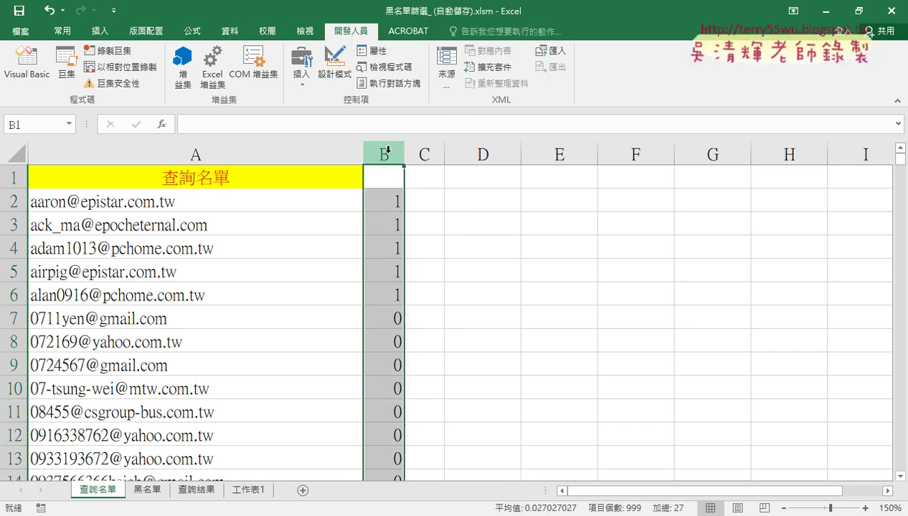
key("Delete")
left_click(28, 64)
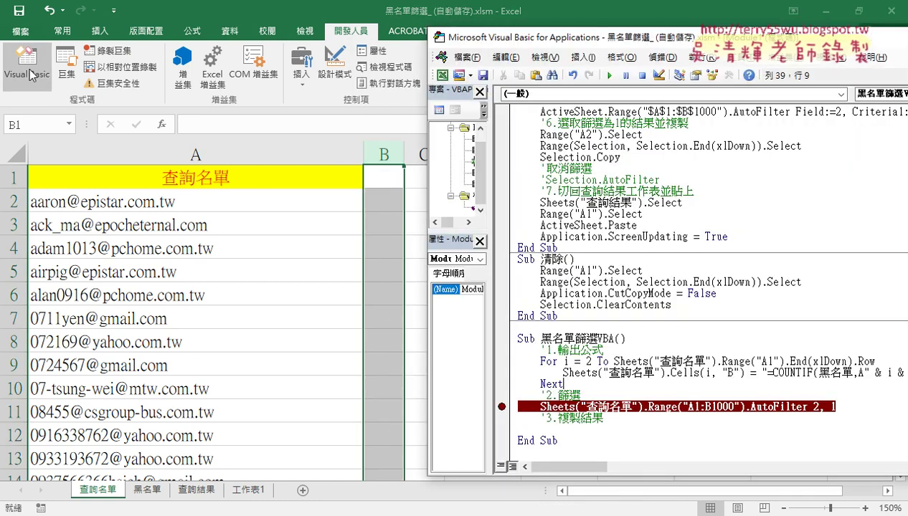
left_click(209, 494)
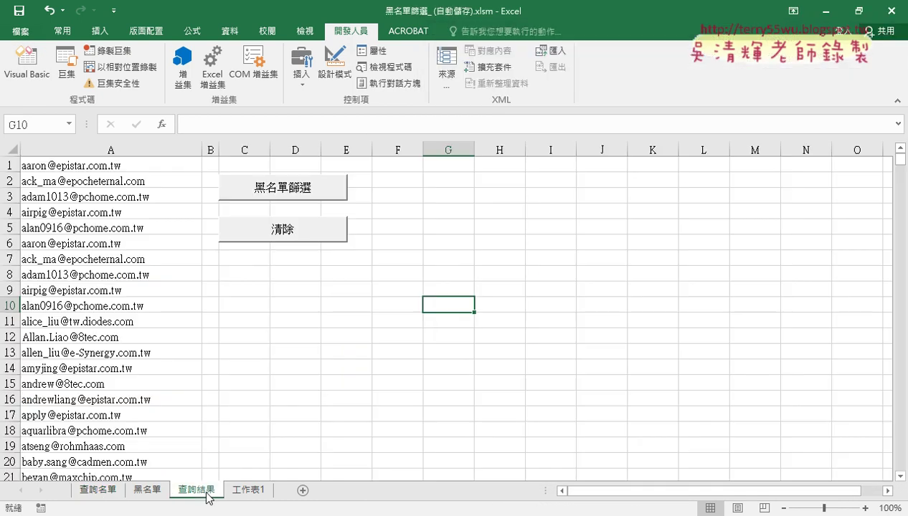
left_click(43, 56)
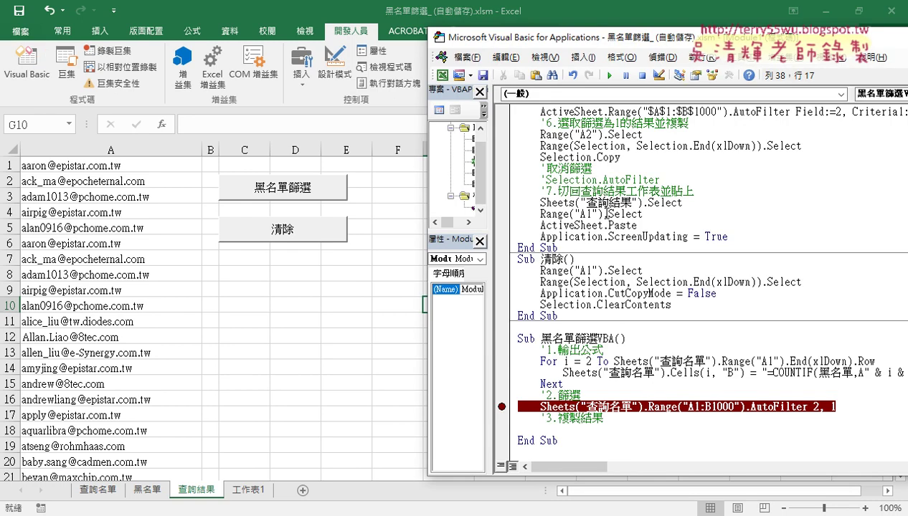
left_click(609, 74)
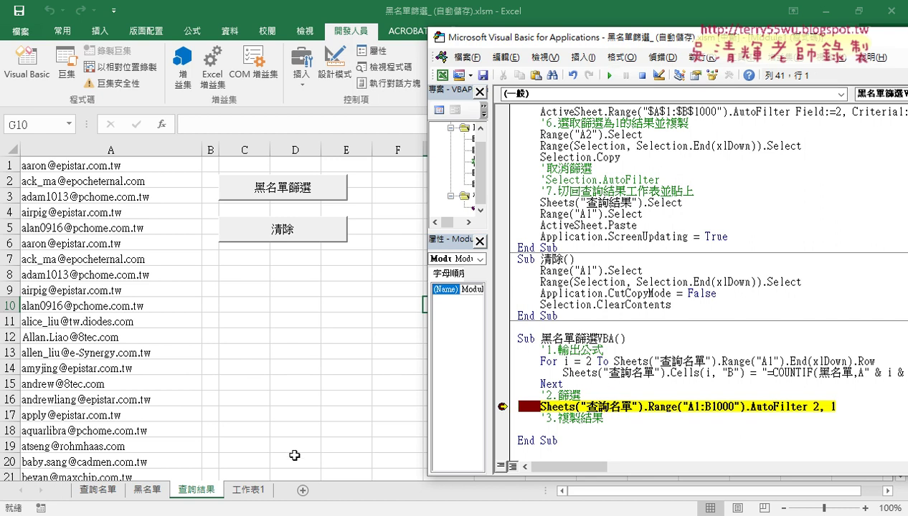
- Step past the breakpoint with F8 and check the filtered 查詢名單 list
left_click(105, 493)
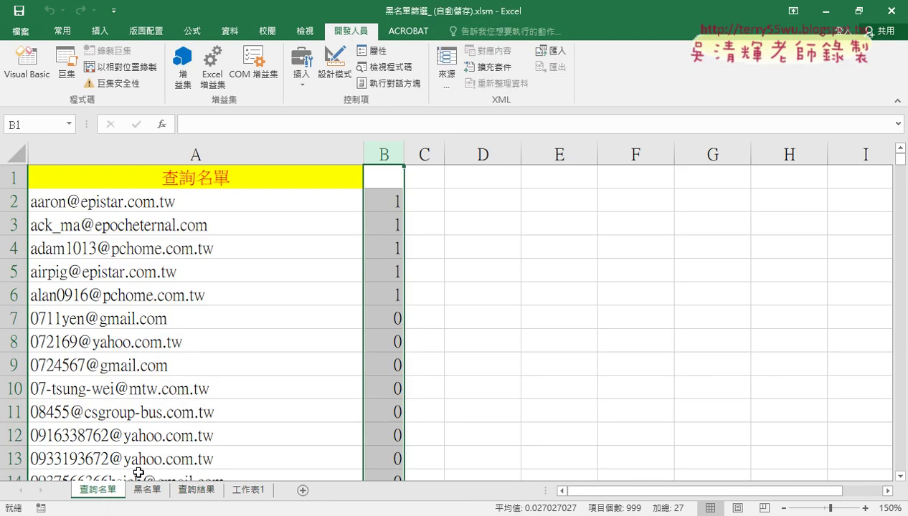
left_click(195, 490)
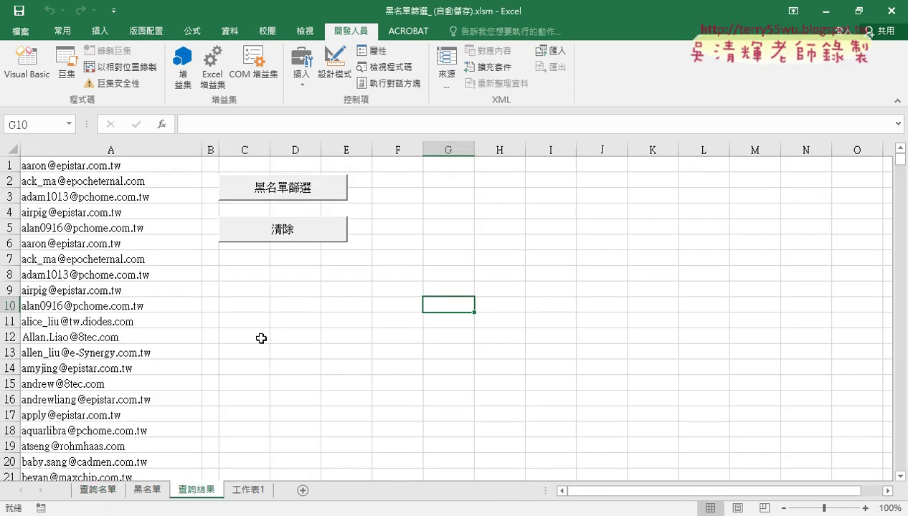
left_click(30, 88)
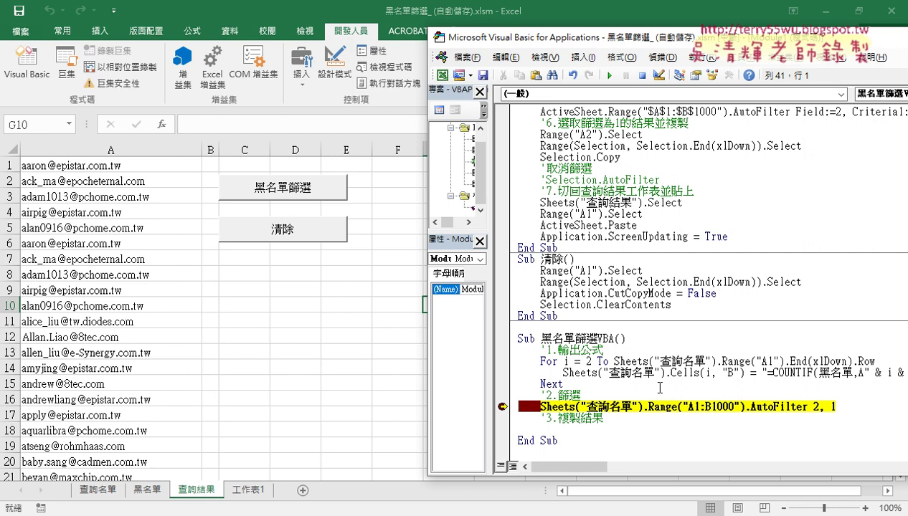
key("F8")
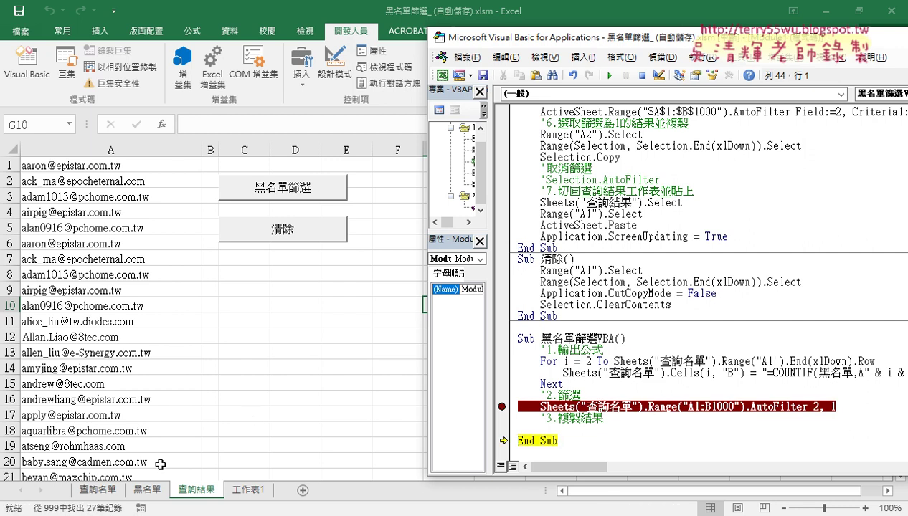
left_click(104, 493)
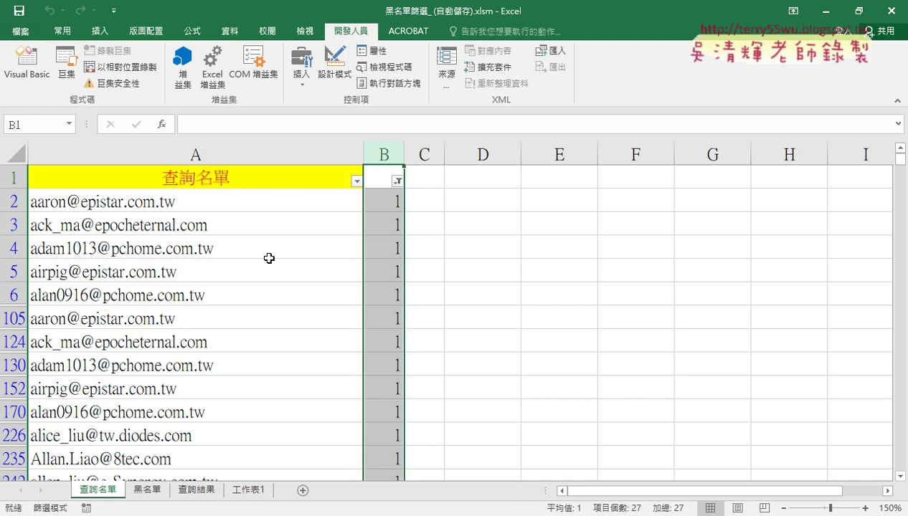
left_click(197, 490)
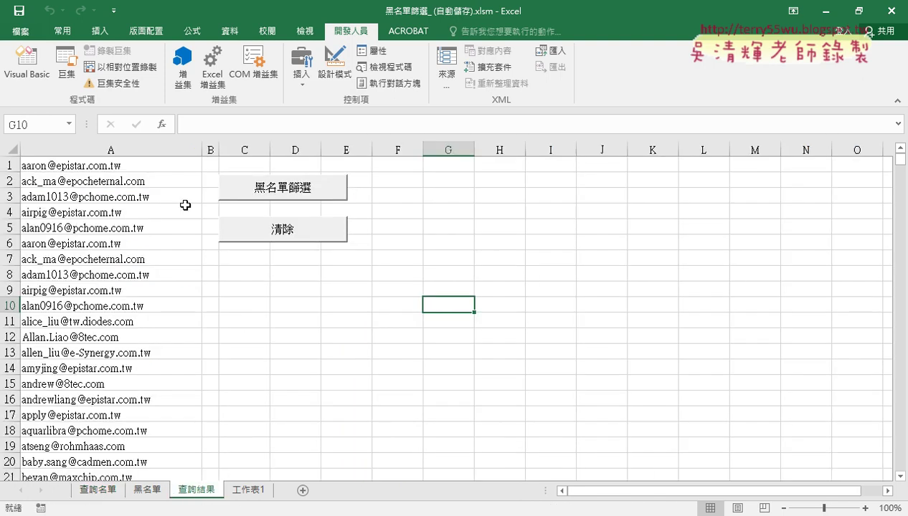
- Delete the old e-mail results from column A of 查詢結果
left_click(160, 163)
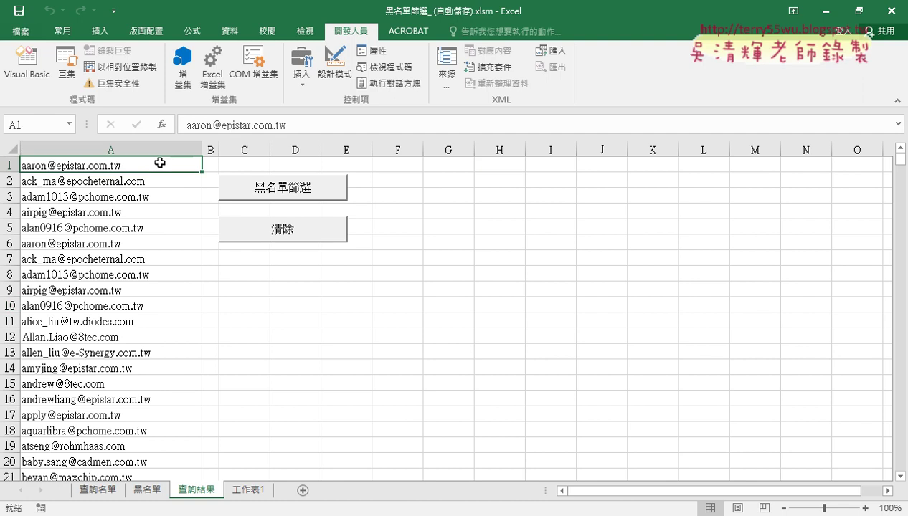
key("ctrl+shift+Down")
key("Delete")
scroll(159, 163, "up", 3)
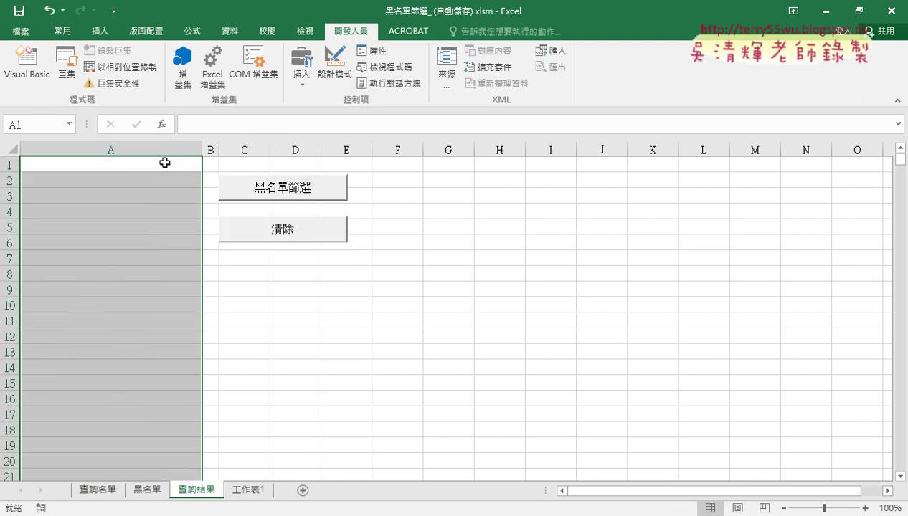
- Indent the line under the copy comment and select the Range("A1:B1000") reference
left_click(36, 69)
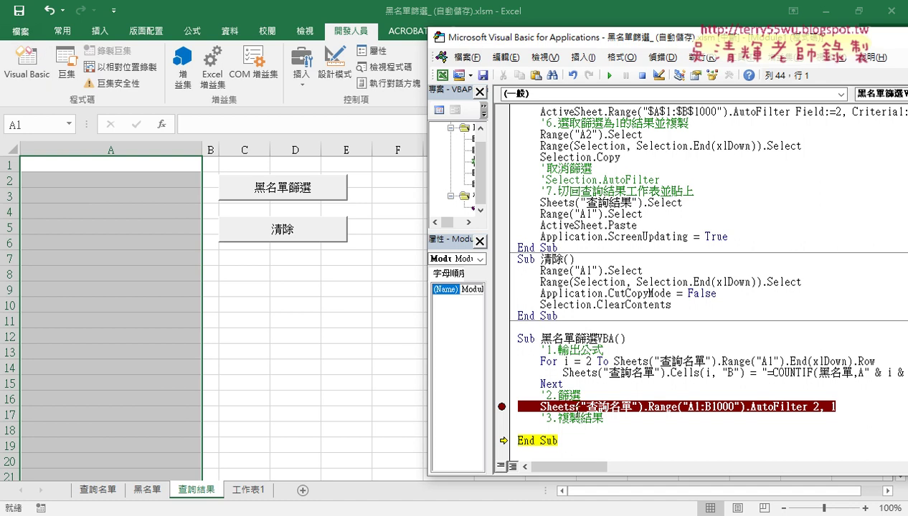
left_click(587, 430)
key("Tab")
left_click(648, 406)
left_click_drag(649, 406, 743, 406)
key("ctrl+c")
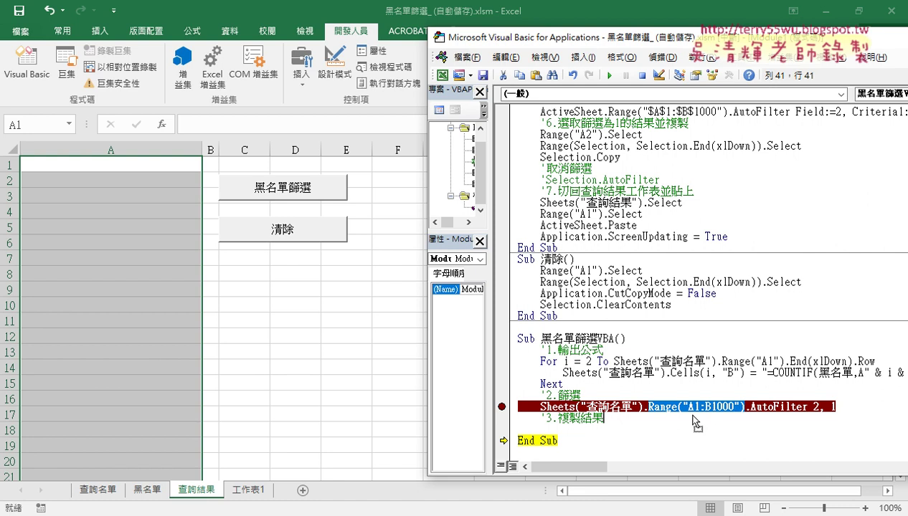
- Write Range("A1:B1000").Copy Range("A1") on the copy line
left_click(658, 432)
key("ctrl+v")
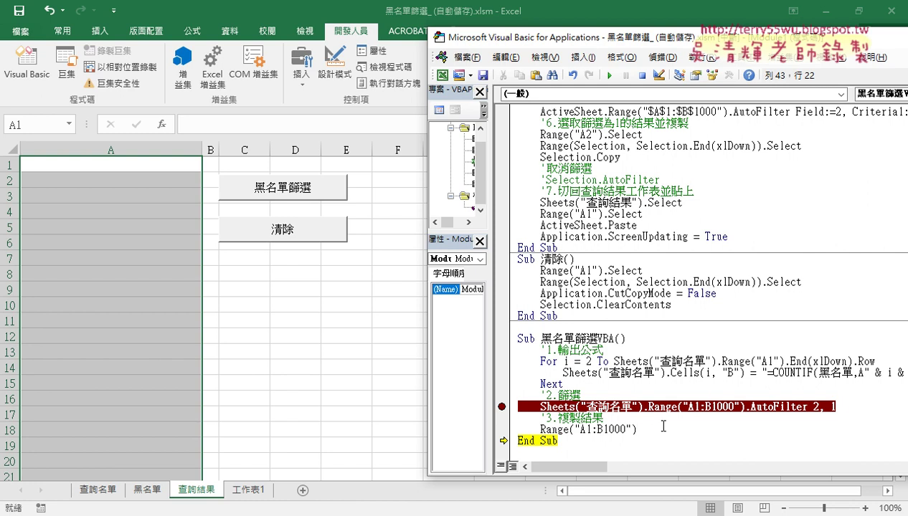
type(".")
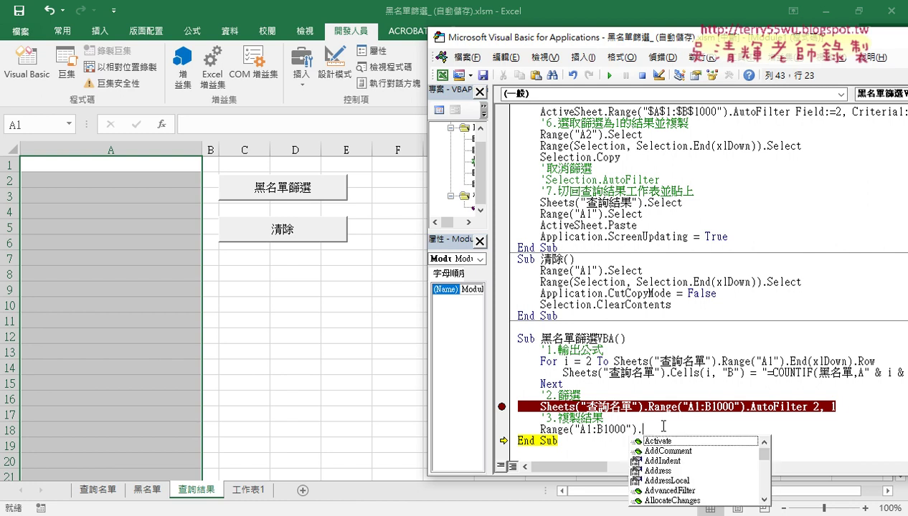
type("cop")
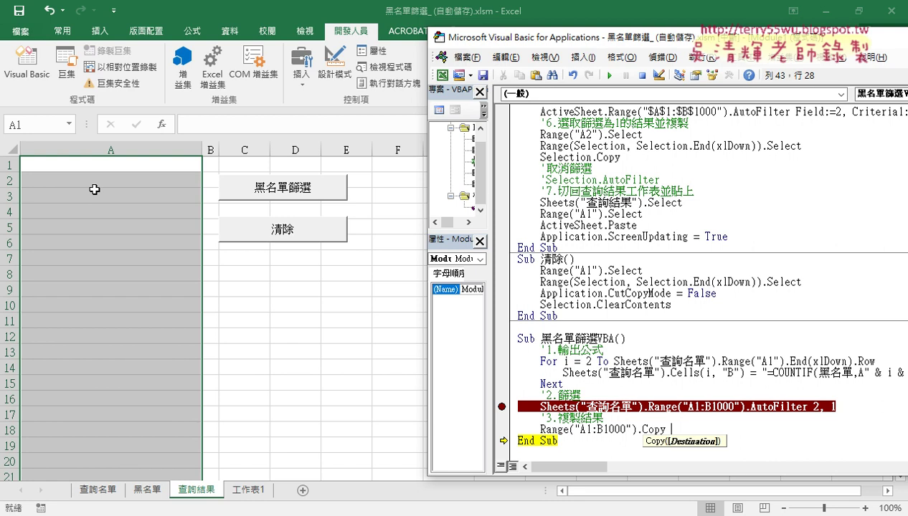
left_click_drag(535, 429, 575, 430)
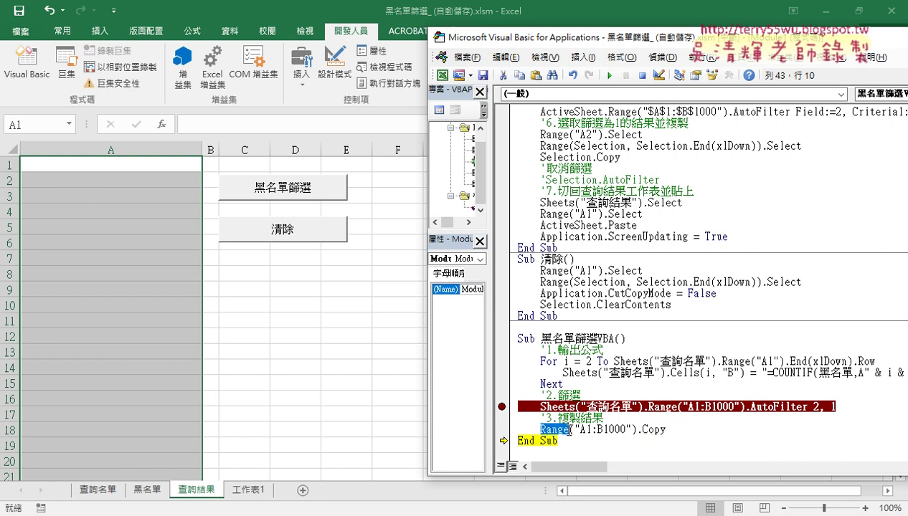
left_click(684, 431)
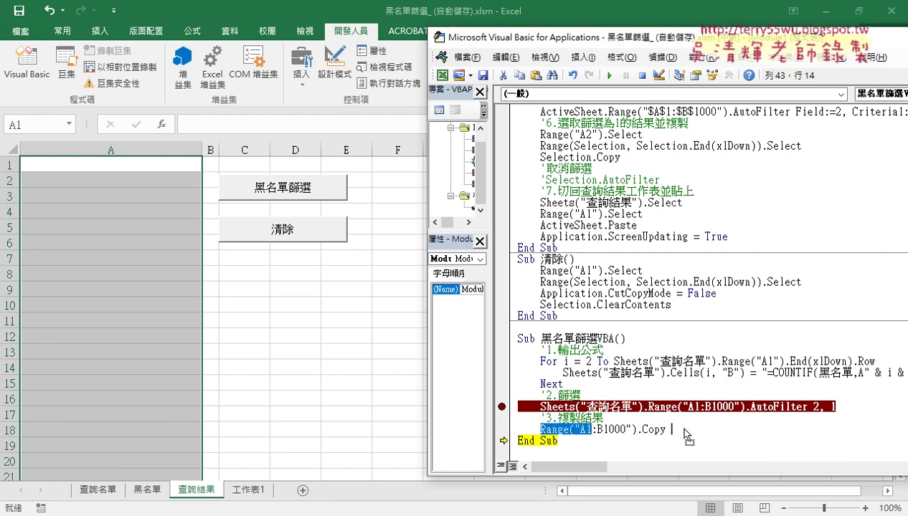
type("Range(\"A1")
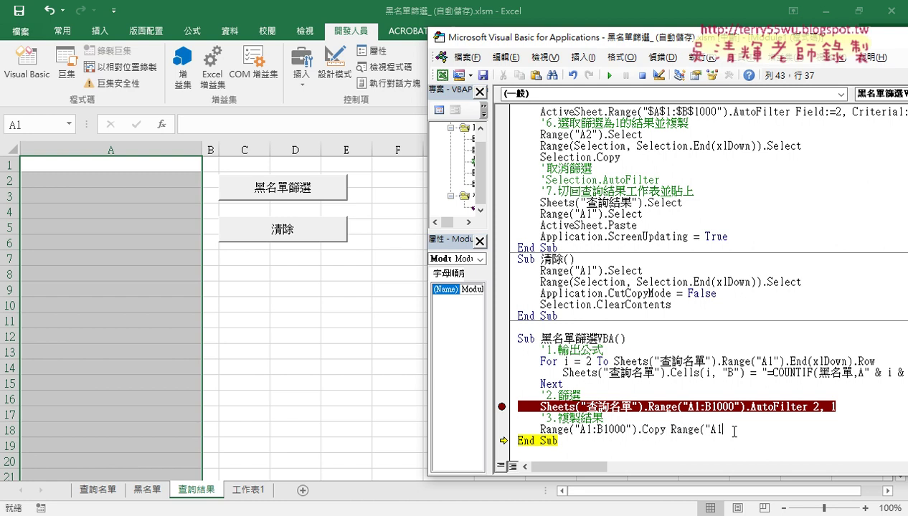
type("\")")
- Prefix the Copy line with Sheets("查詢名單"). and make it the next statement to run
mouse_move(539, 429)
left_mouse_down()
mouse_move(638, 430)
mouse_move(620, 407)
mouse_move(540, 406)
left_mouse_up()
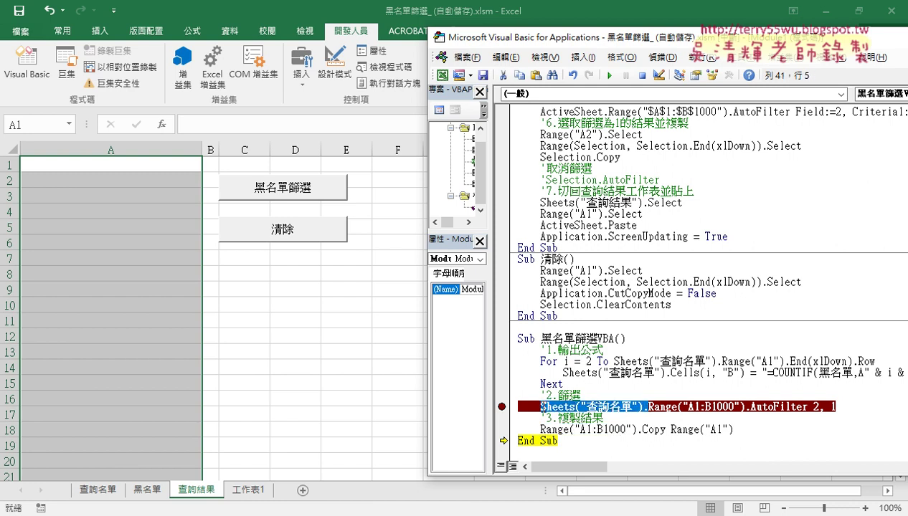
key("ctrl+c")
left_click(540, 430)
key("ctrl+v")
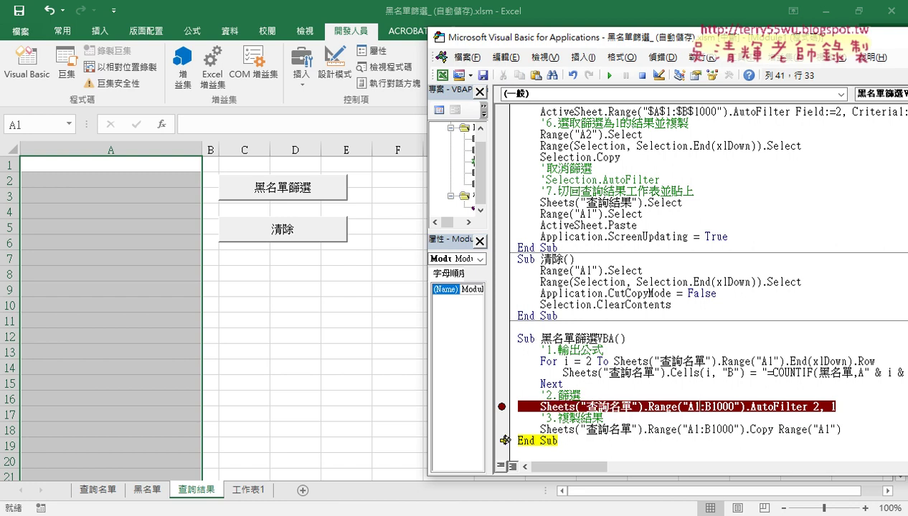
left_click_drag(502, 440, 503, 430)
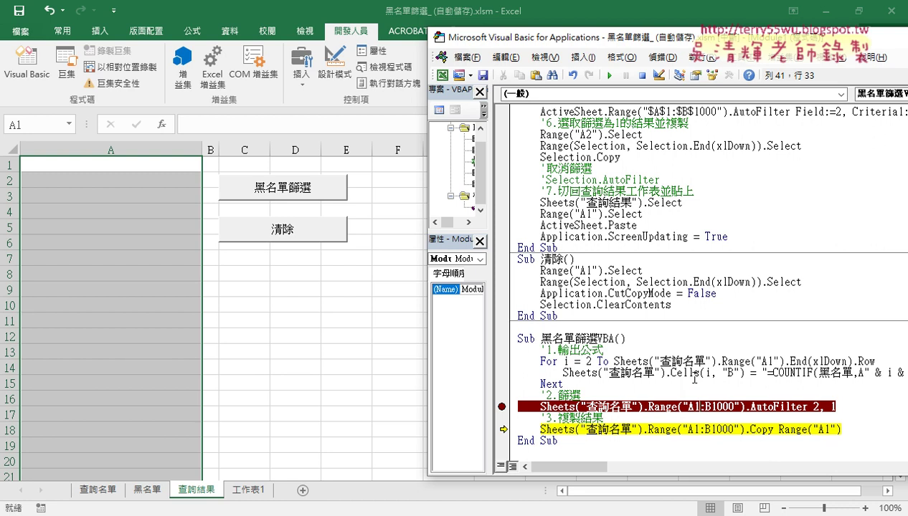
- Step the copy line and inspect the pasted e-mails A2:A28 on 查詢結果
key("F8")
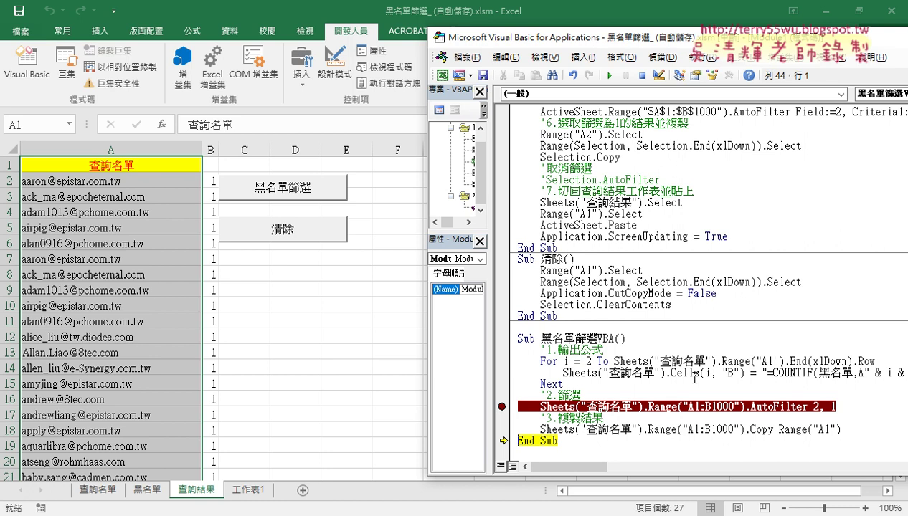
left_click(158, 181)
scroll(165, 195, "down", 3)
scroll(167, 201, "down", 2)
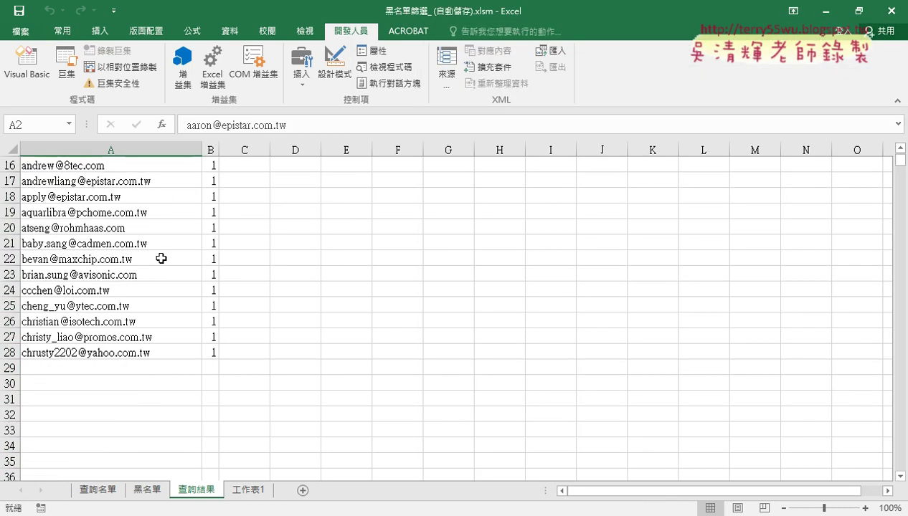
left_click_drag(155, 356, 155, 180)
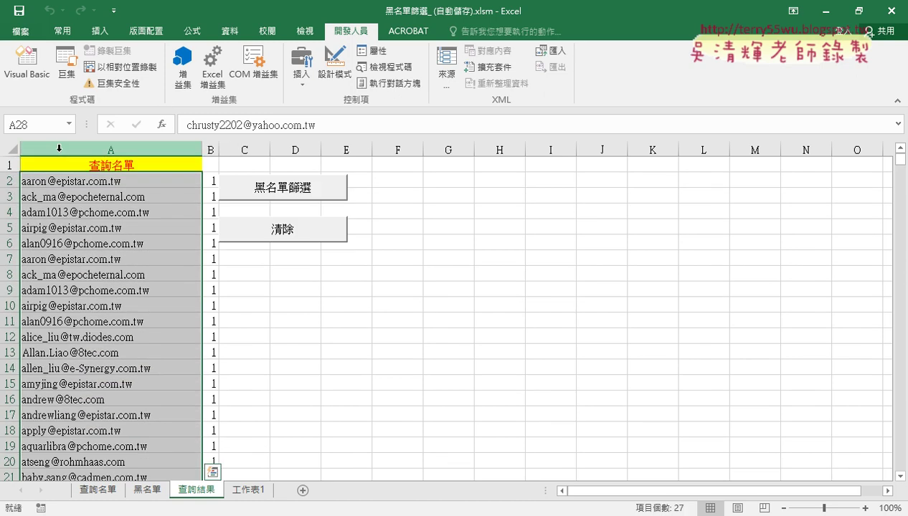
- Clear All from columns A and B of 查詢結果
left_click(7, 165)
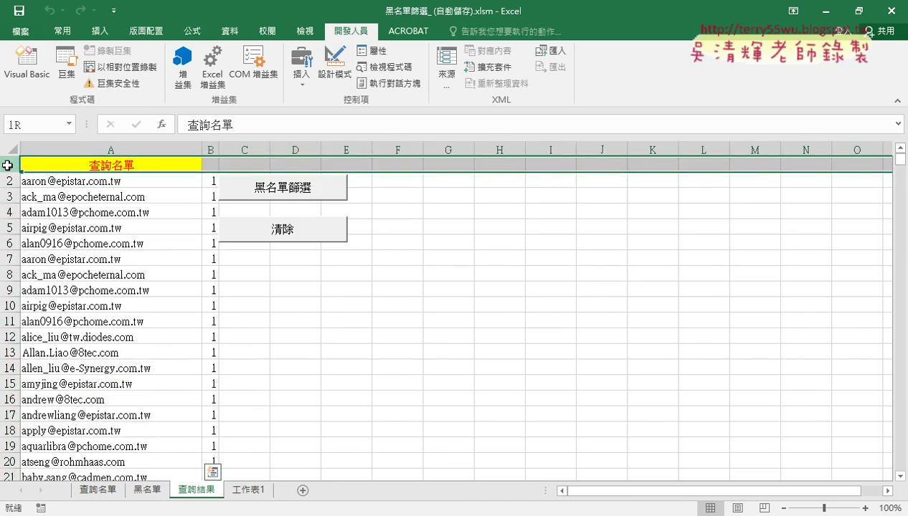
left_click(213, 148)
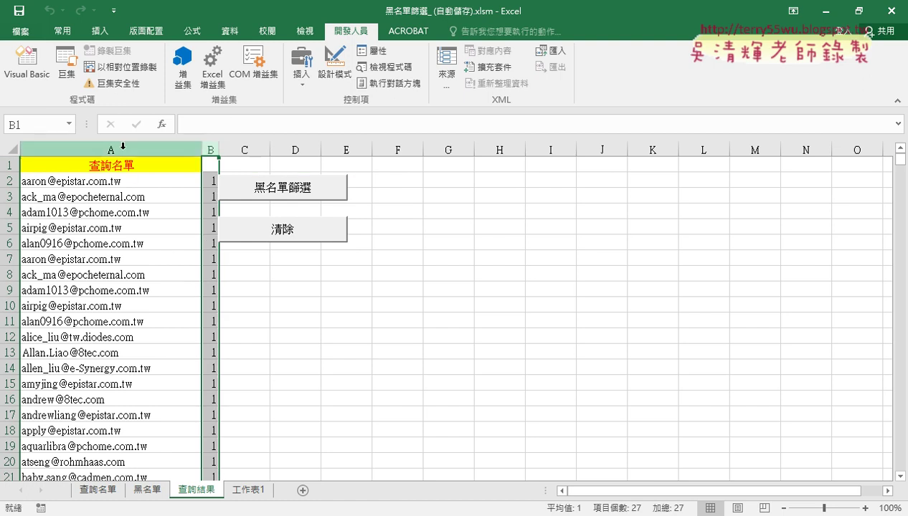
left_click(161, 148)
left_click_drag(161, 147, 210, 148)
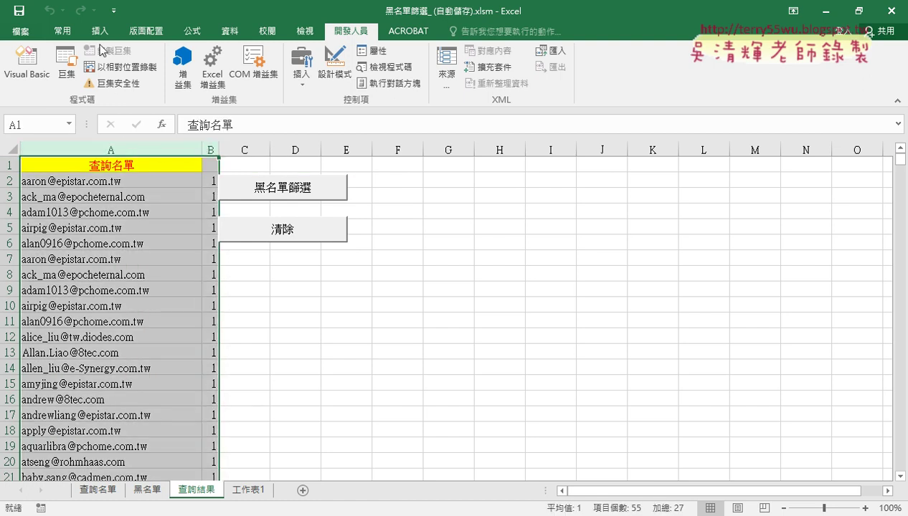
left_click(62, 30)
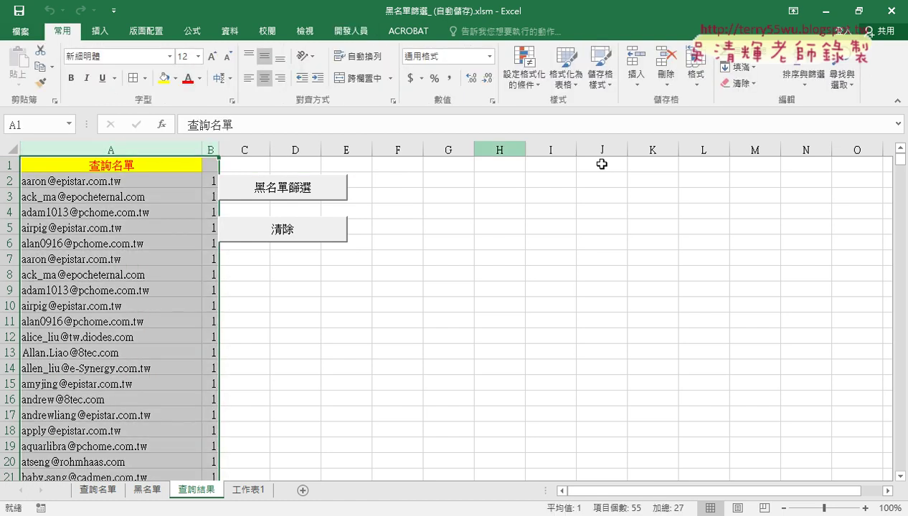
left_click(739, 83)
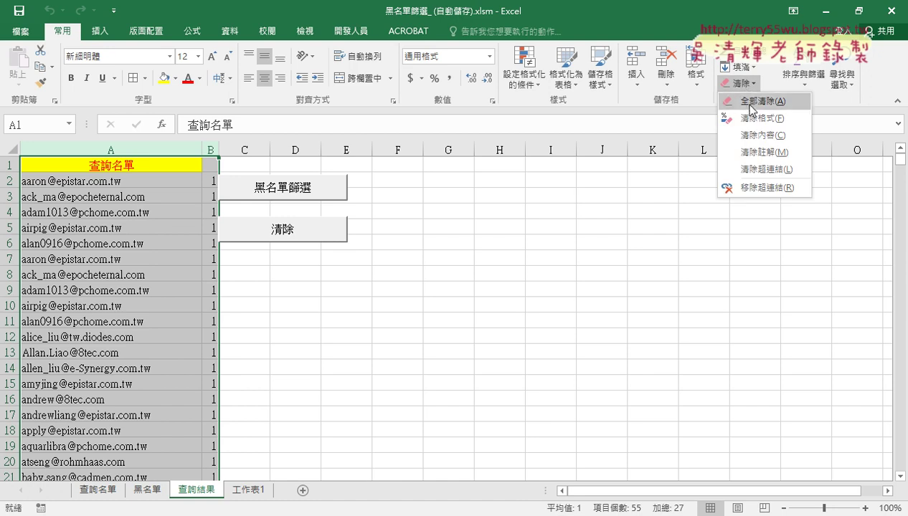
left_click(750, 107)
left_click(449, 347)
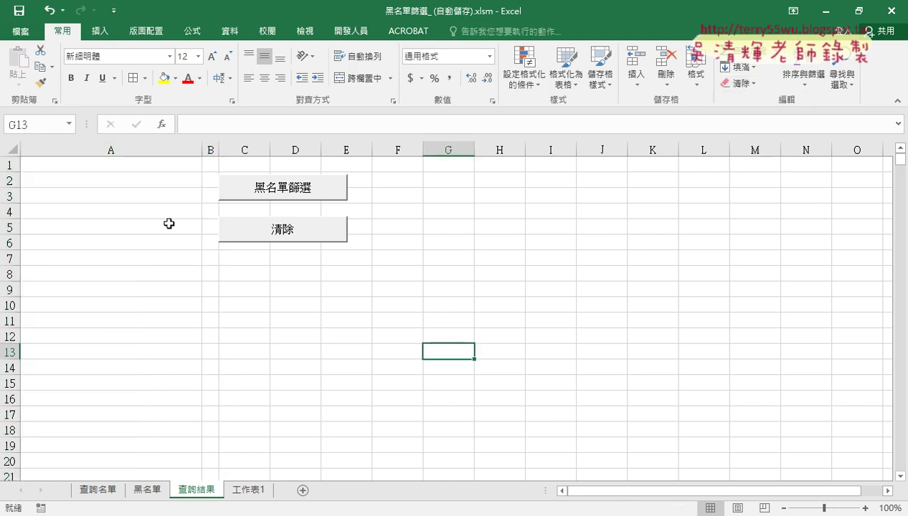
- Move execution back, change the copy source to A2:A1000, and step it again
left_click(339, 32)
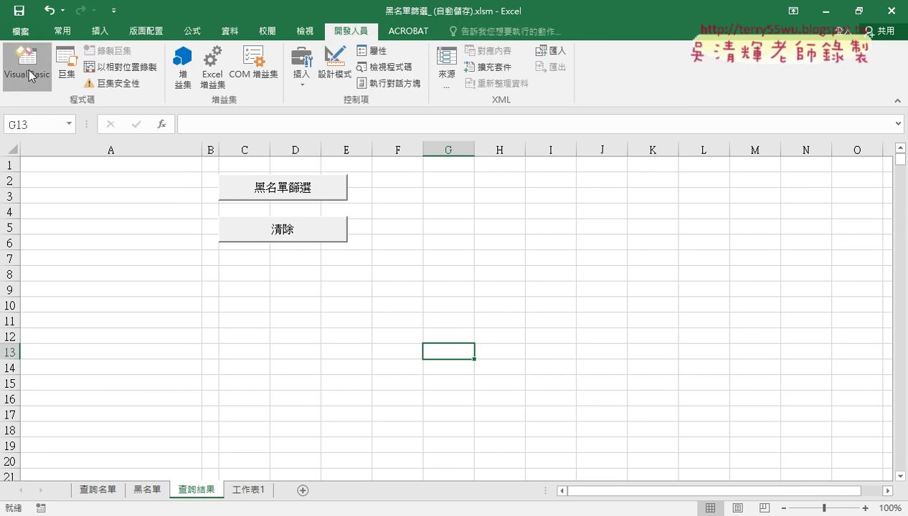
left_click(30, 76)
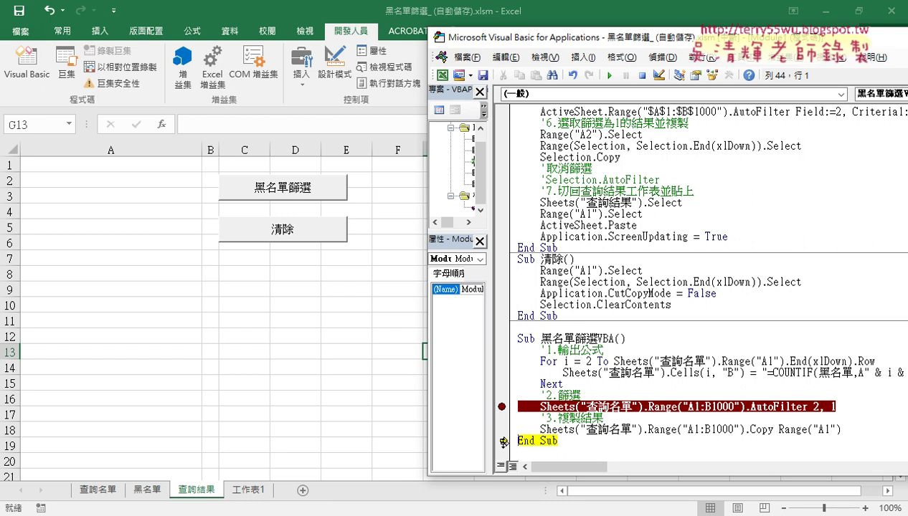
left_click_drag(504, 442, 504, 430)
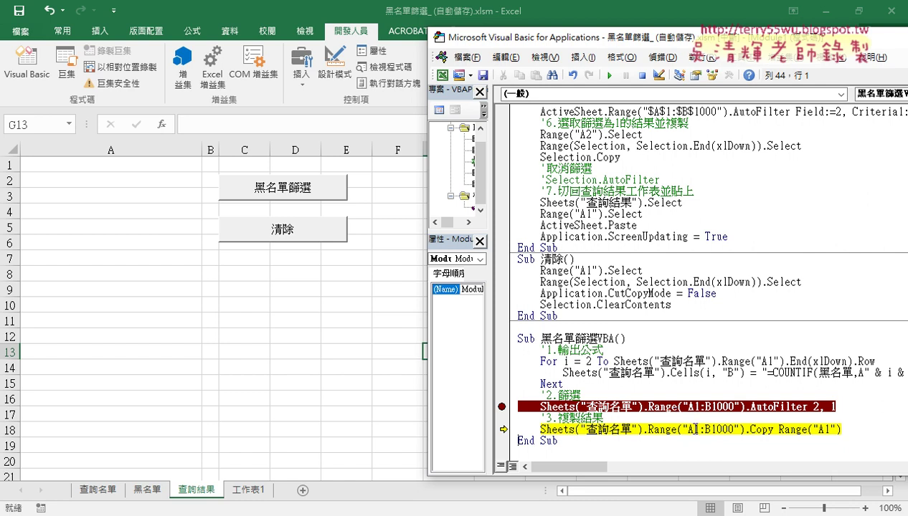
left_click_drag(691, 429, 697, 429)
type("2:")
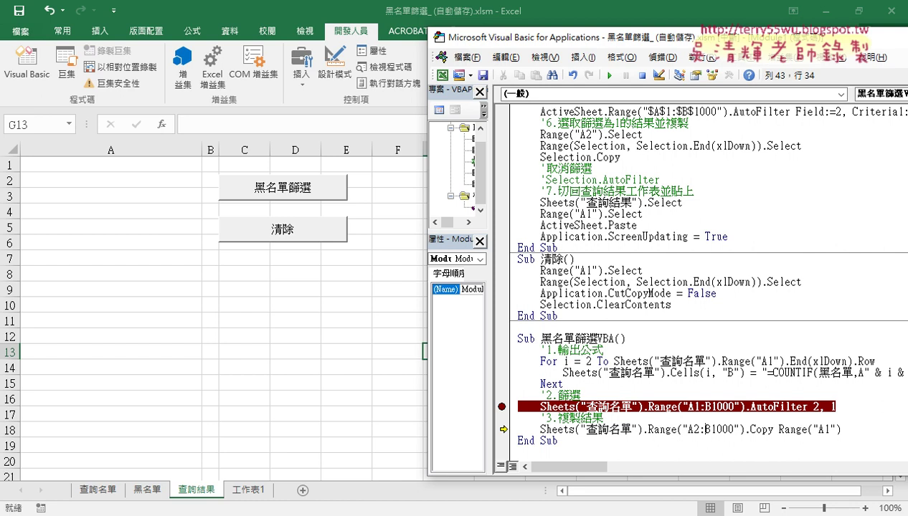
type("A")
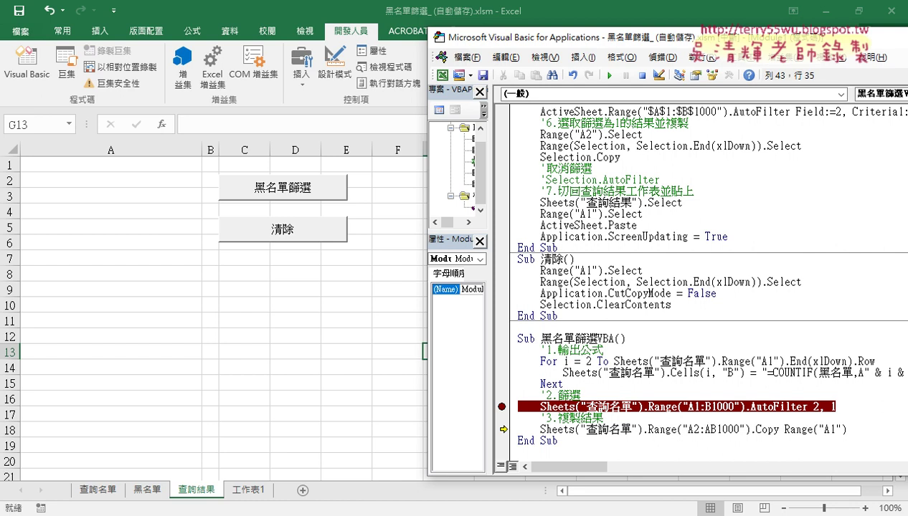
key("Delete")
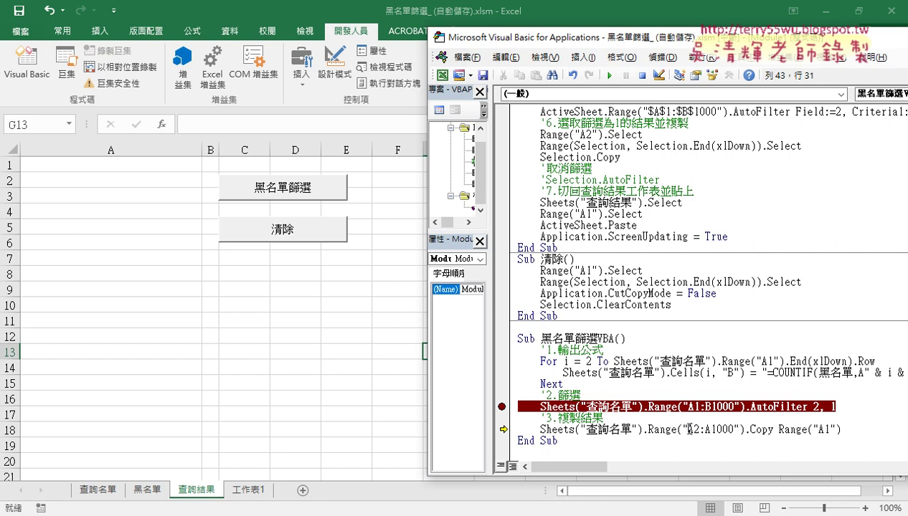
left_click_drag(686, 429, 735, 429)
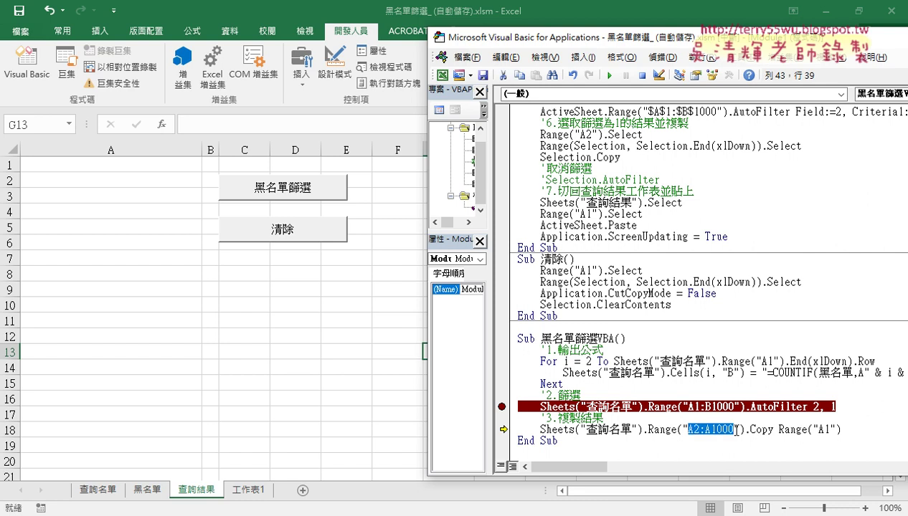
left_click(723, 387)
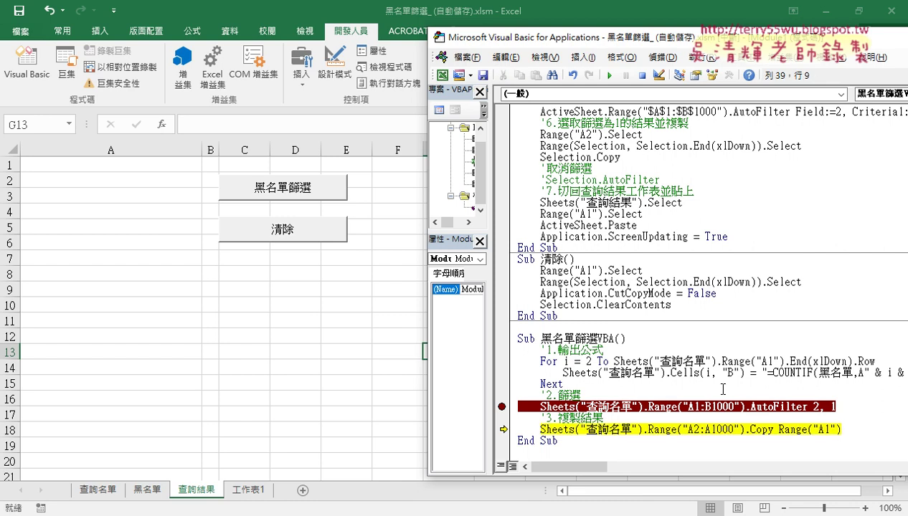
key("F8")
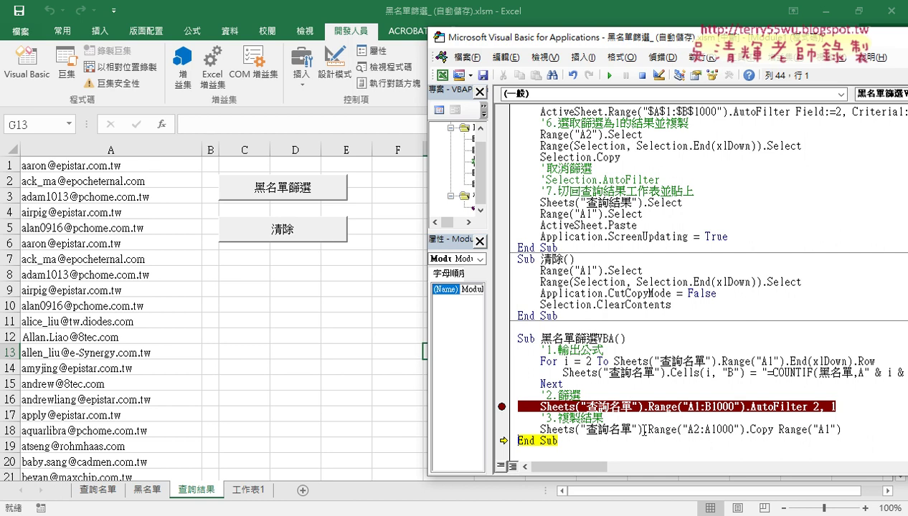
left_click_drag(648, 430, 745, 430)
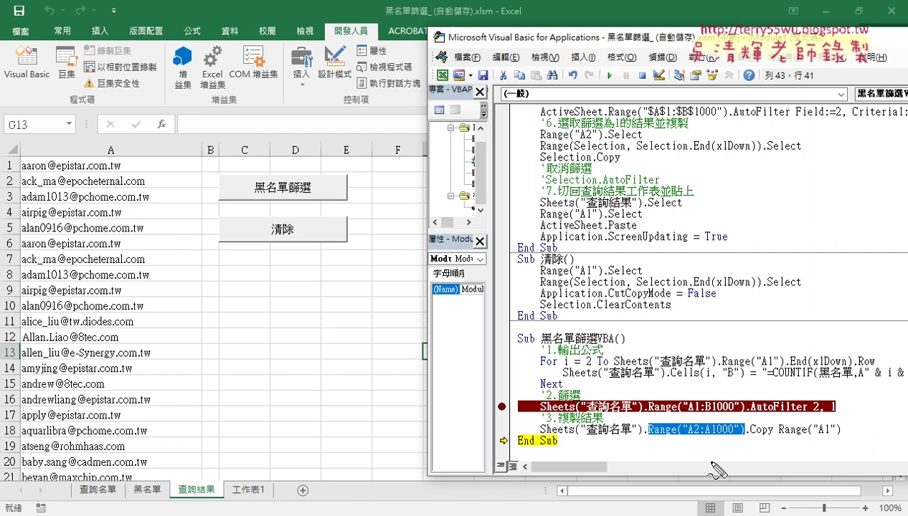
mouse_move(744, 433)
left_mouse_down()
mouse_move(649, 428)
mouse_move(749, 445)
left_mouse_up()
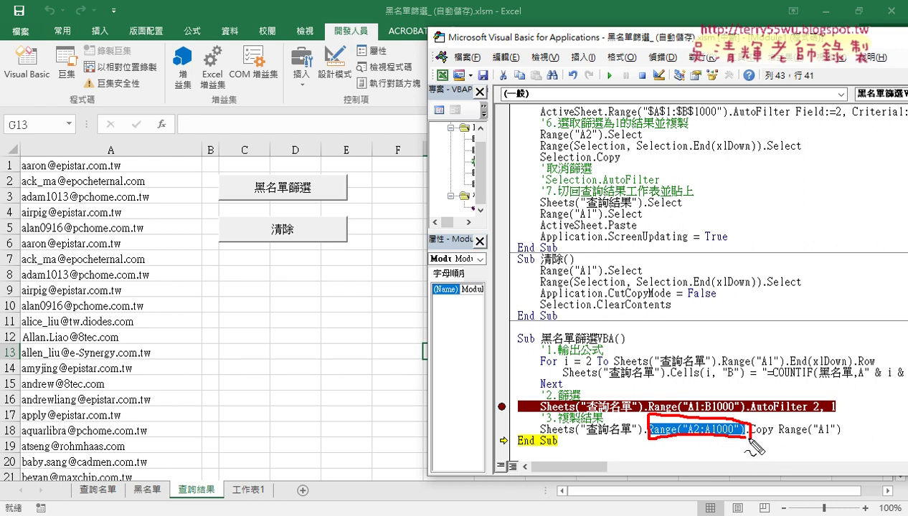
left_click_drag(746, 436, 770, 438)
left_click_drag(537, 433, 618, 435)
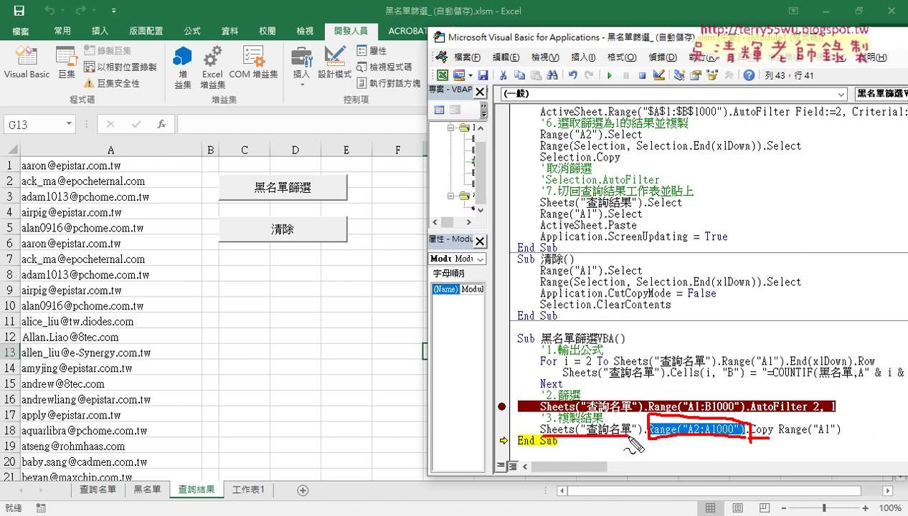
mouse_move(115, 495)
left_mouse_down()
mouse_move(195, 476)
mouse_move(185, 476)
mouse_move(208, 456)
left_mouse_up()
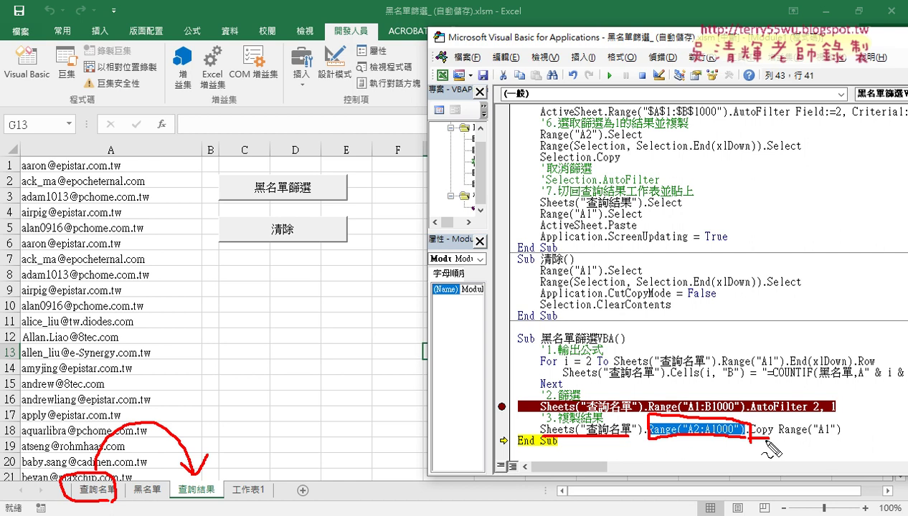
key("Escape")
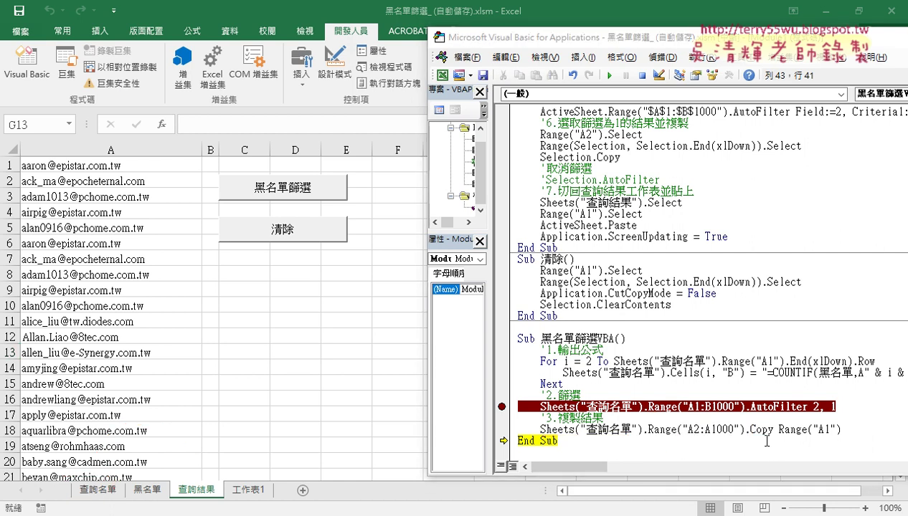
- Scroll through the filtered 查詢名單 list to confirm only 1-flagged e-mails remain
left_click(98, 490)
scroll(222, 283, "down", 1)
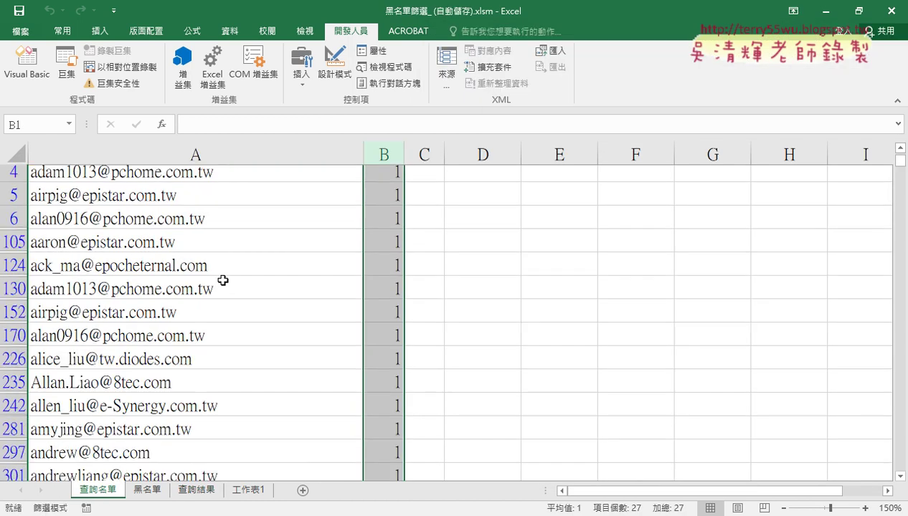
scroll(222, 282, "down", 3)
scroll(222, 283, "down", 1)
scroll(223, 282, "down", 2)
scroll(223, 283, "up", 1)
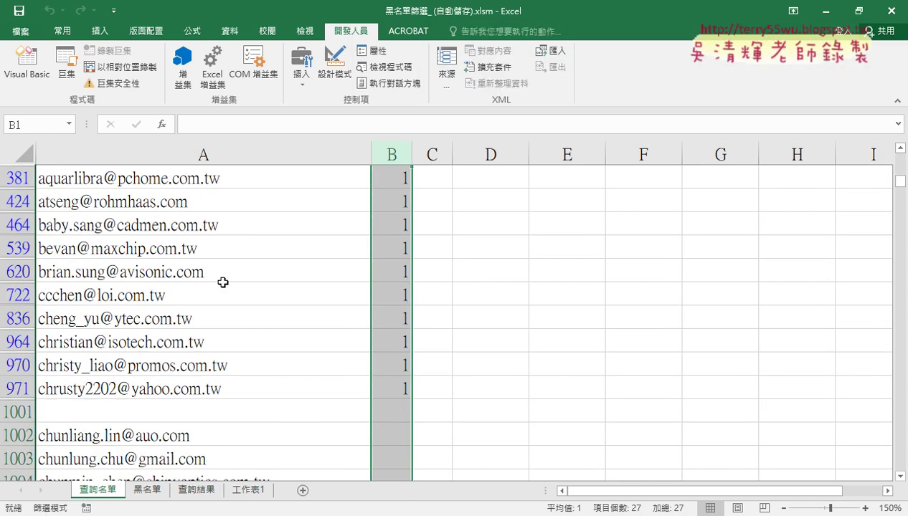
scroll(223, 282, "up", 2)
scroll(223, 284, "up", 2)
scroll(224, 283, "up", 2)
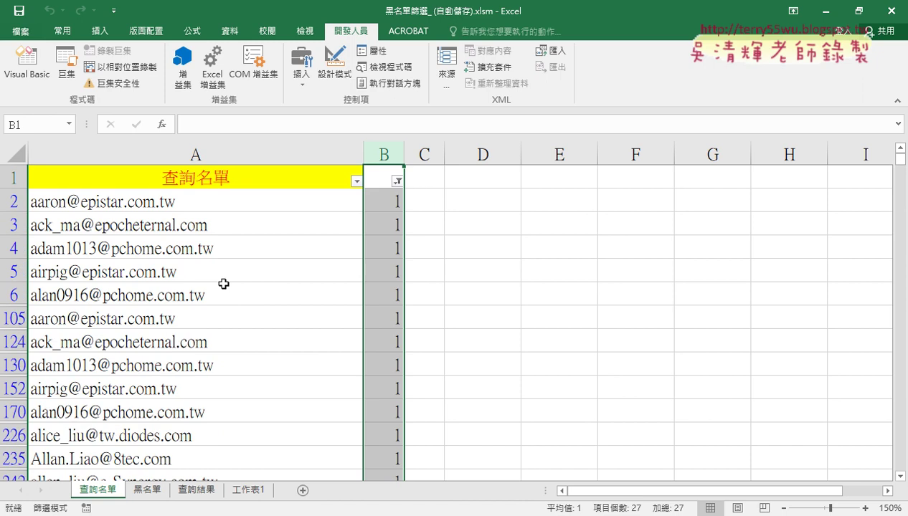
- Select the e-mails from A2 down to the last row and bring back the macro code
left_click(270, 198)
key("ctrl+shift+Down")
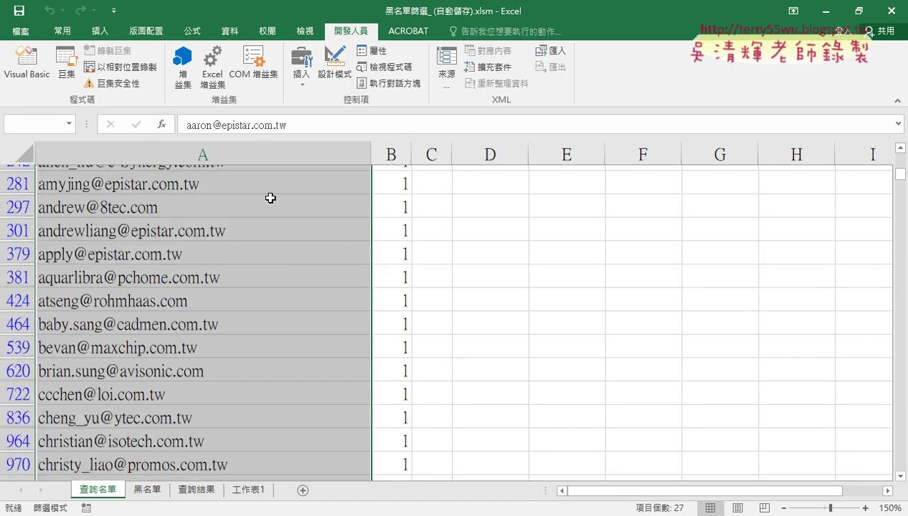
scroll(272, 197, "up", 2)
scroll(275, 196, "up", 3)
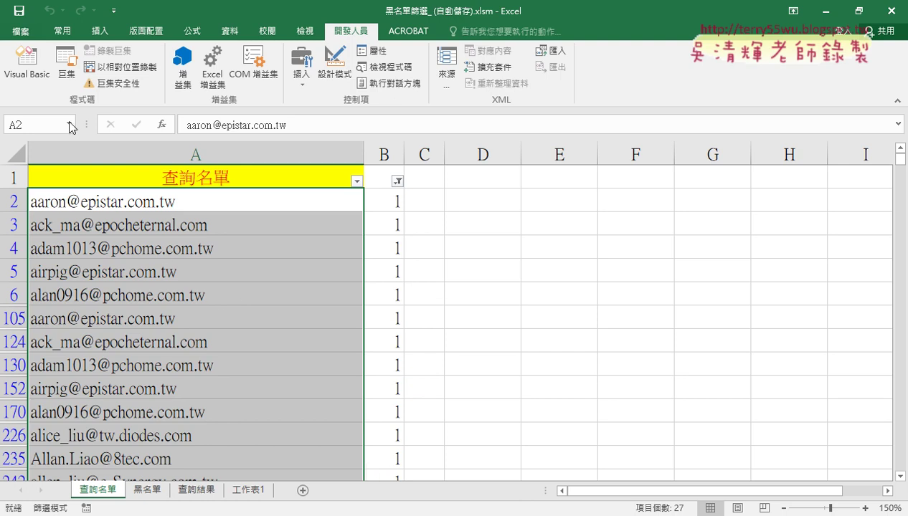
left_click(27, 63)
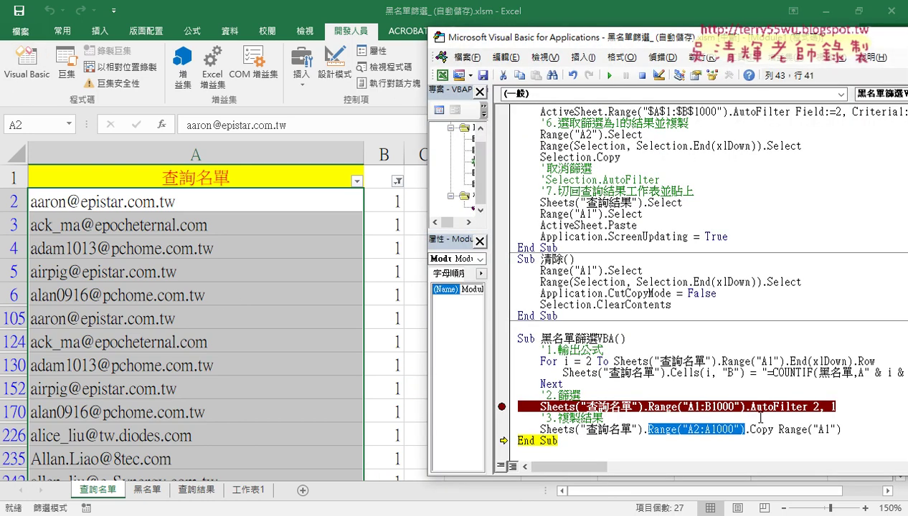
- Move the editor up and highlight the For…Next COUNTIF formula loop
left_click(746, 407)
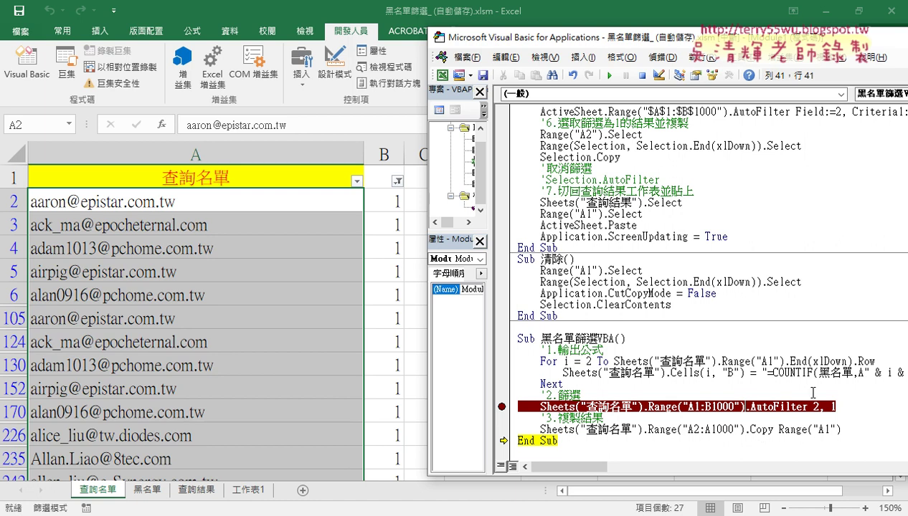
left_click(669, 395)
left_click_drag(652, 41, 522, 14)
left_click(634, 356)
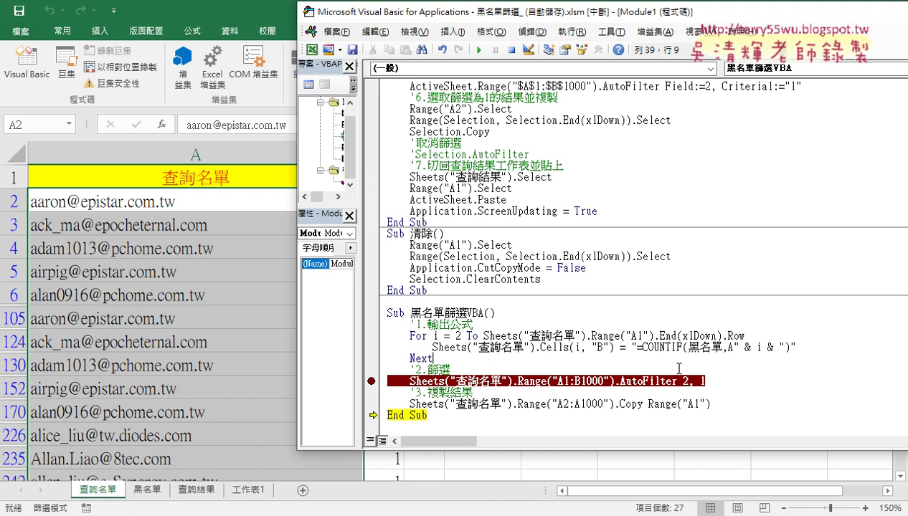
left_click_drag(437, 357, 373, 335)
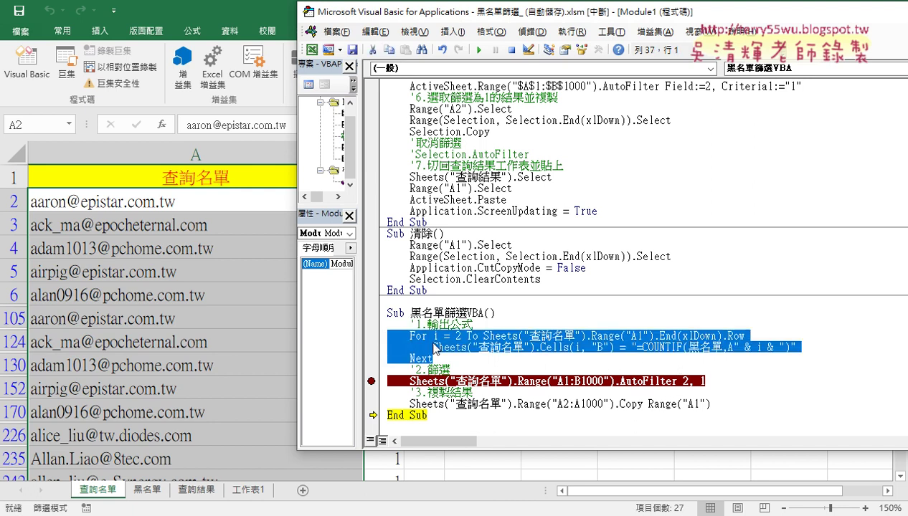
- Show the 查詢結果 sheet behind the editor and return to the macro code
left_click(209, 495)
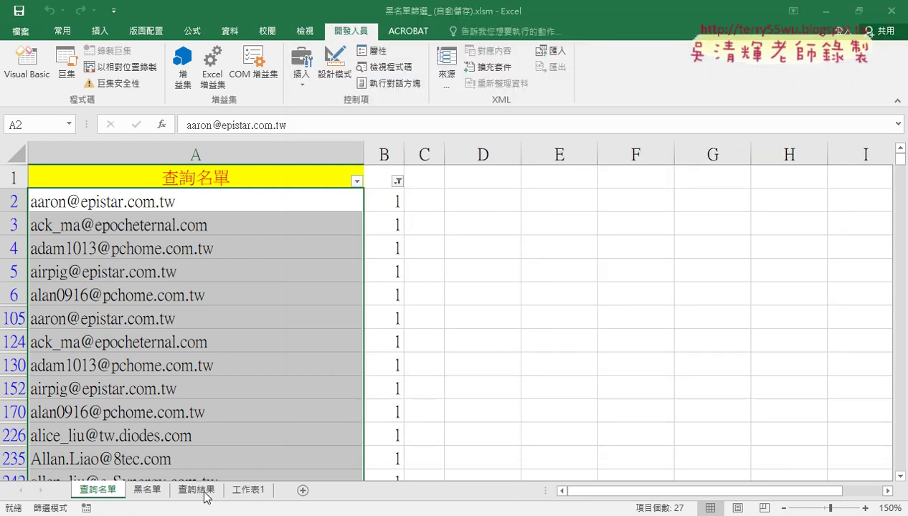
left_click(206, 492)
left_click(27, 66)
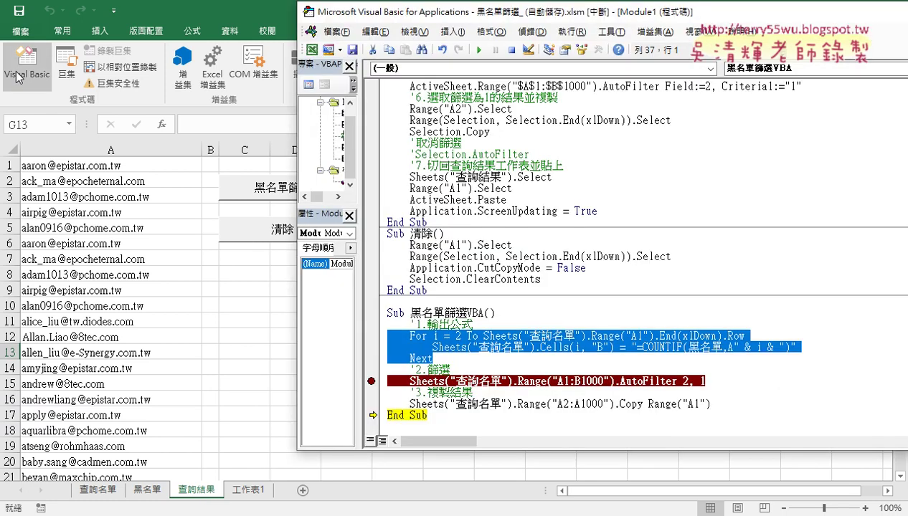
left_click(611, 381)
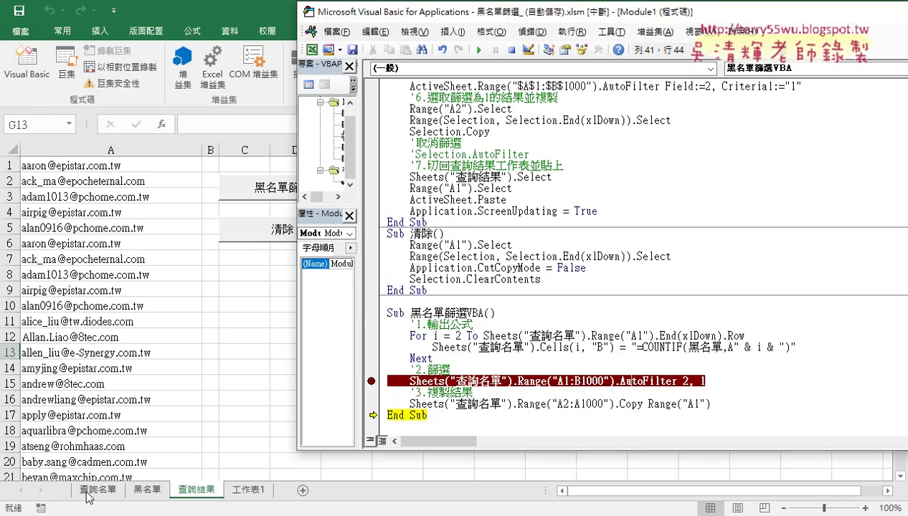
- Remove the breakpoint from the AutoFilter line, reviewing its field 2 and criterion 1 arguments
left_click_drag(516, 381, 615, 381)
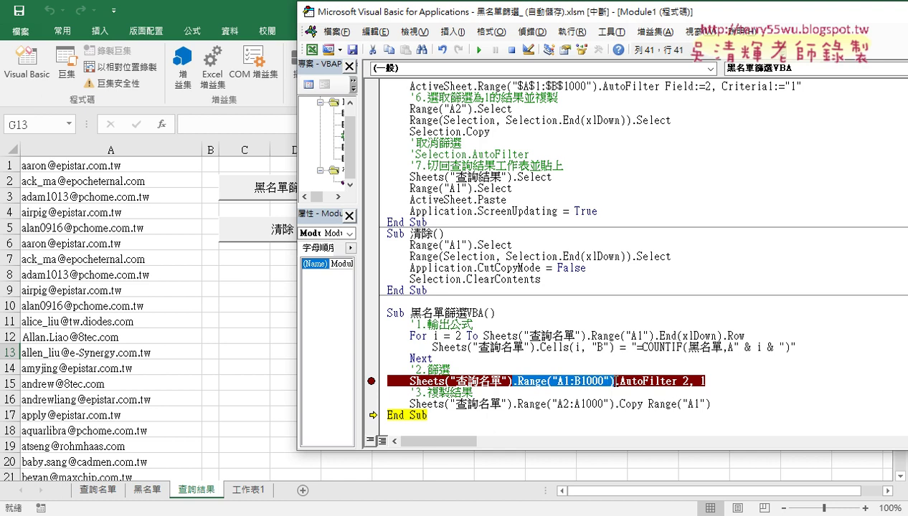
left_click(651, 383)
left_click(615, 382)
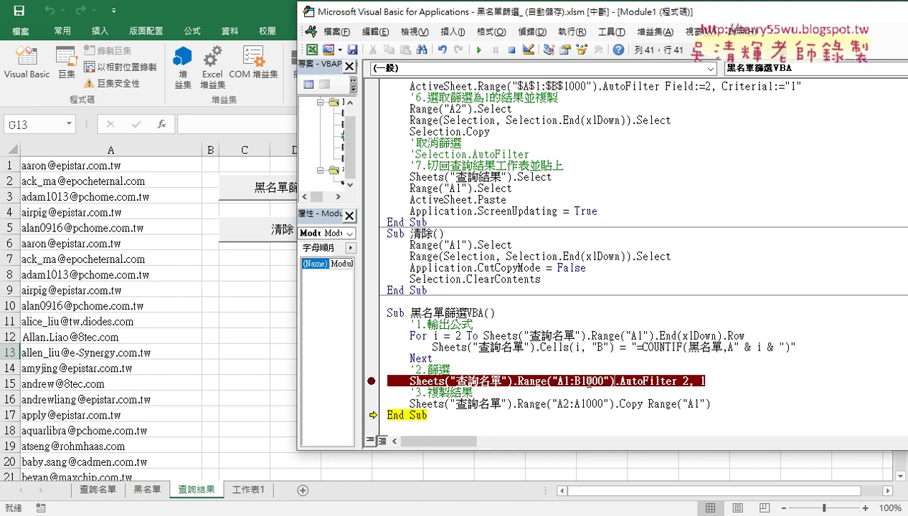
left_click(369, 381)
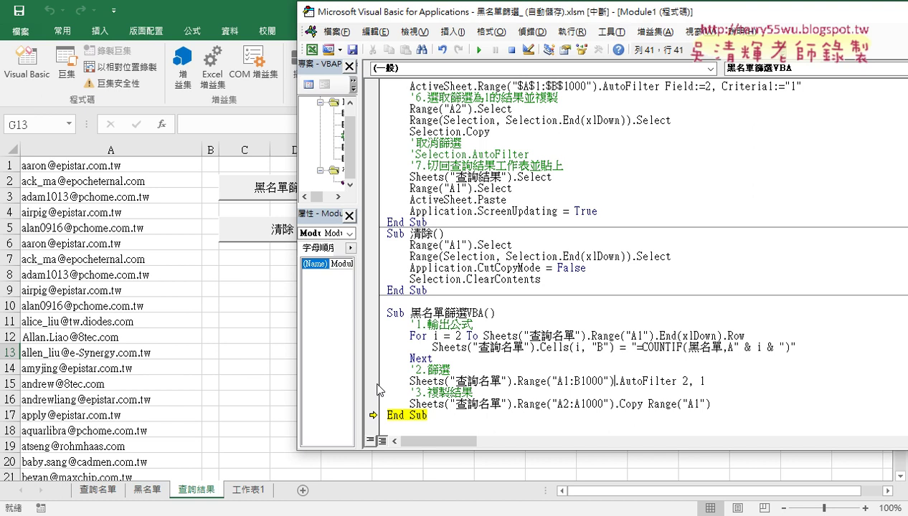
double_click(686, 382)
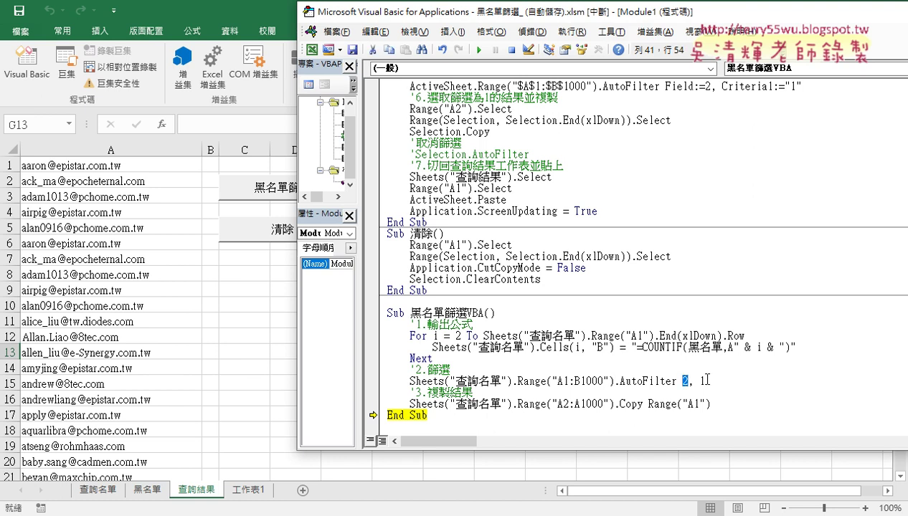
double_click(702, 382)
- Review the A1:B1000 filter, A2:A1000 copy and A1 paste ranges, then let the macro finish
left_click_drag(518, 382, 614, 381)
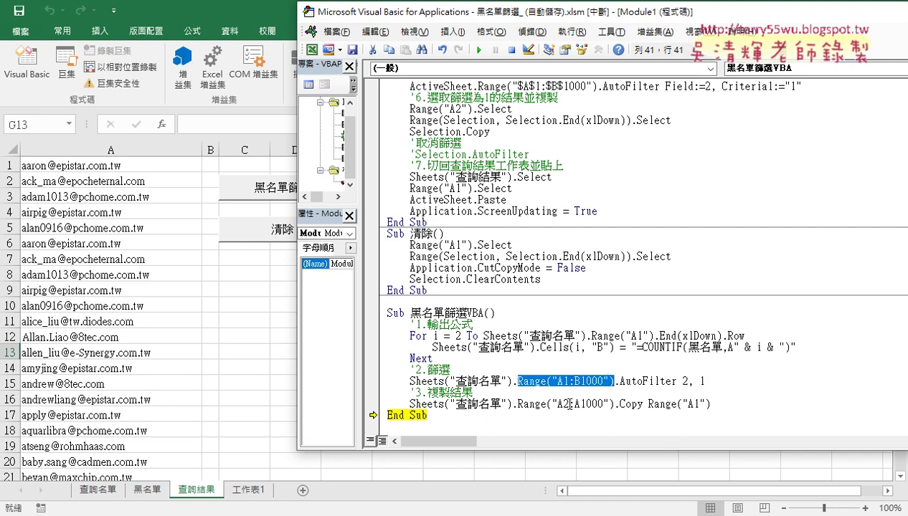
left_click_drag(569, 403, 575, 381)
left_click_drag(613, 404, 517, 404)
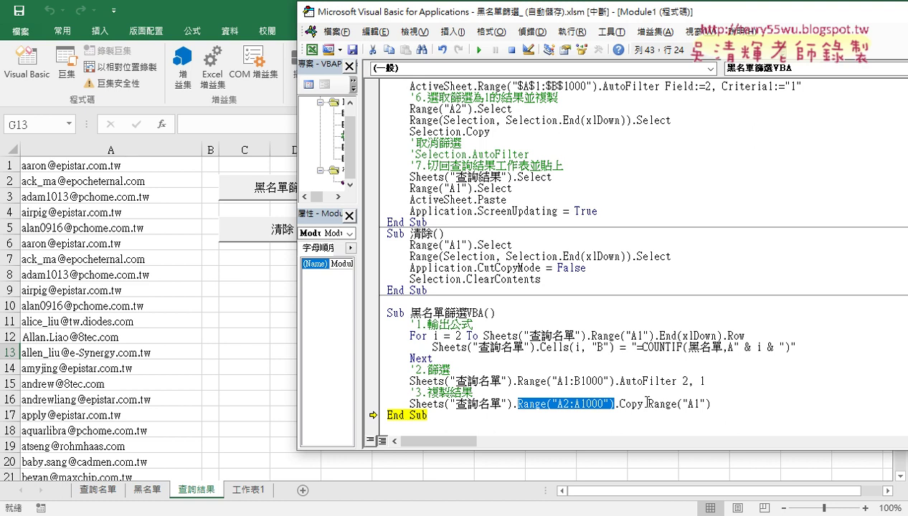
left_click_drag(649, 403, 708, 405)
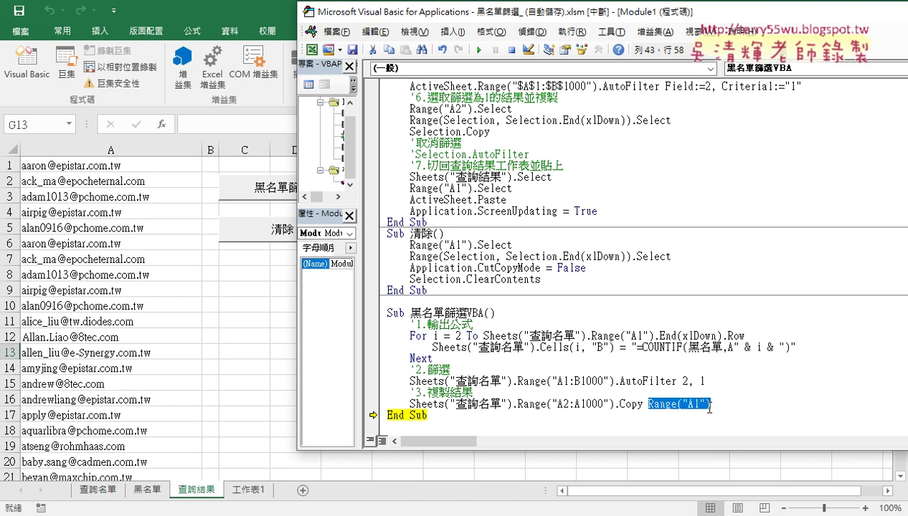
left_click(479, 50)
left_click(247, 320)
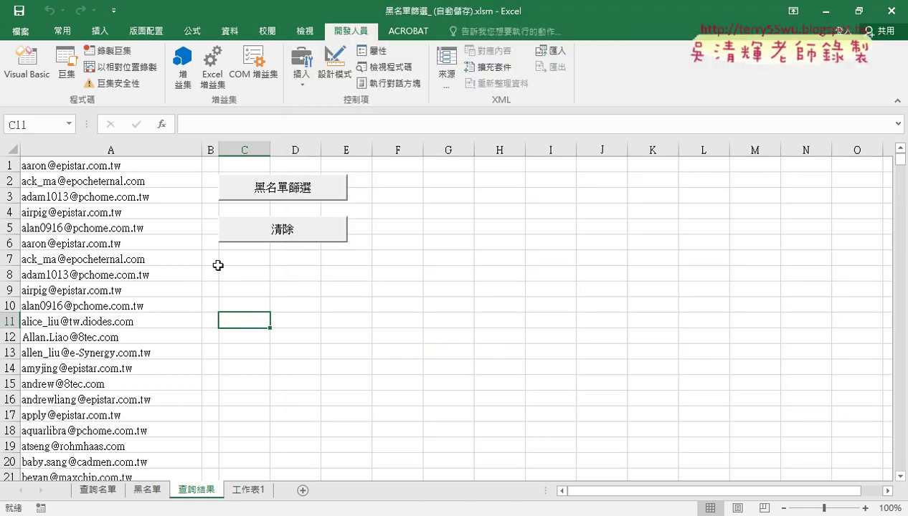
- Copy the 黑名單篩選 button and paste a duplicate at cell C7
left_click(298, 184, "ctrl")
right_click(298, 184)
left_click(322, 212)
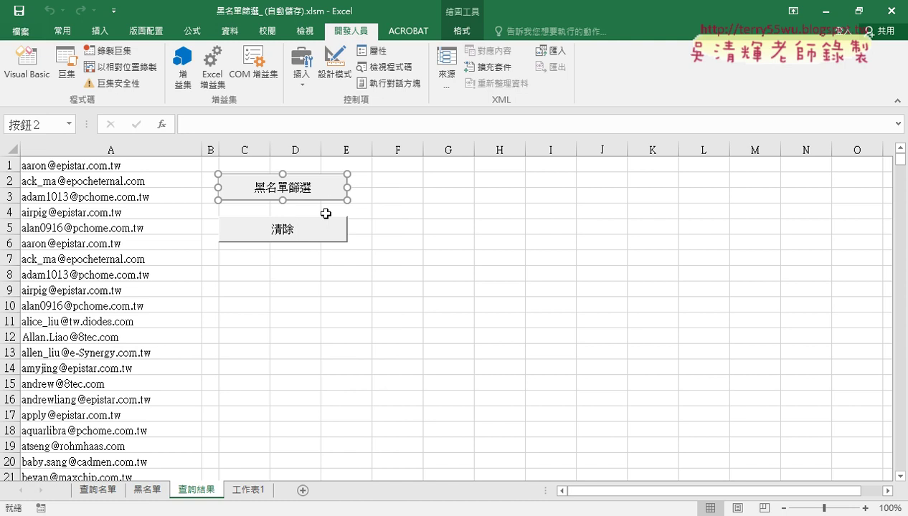
left_click(222, 256)
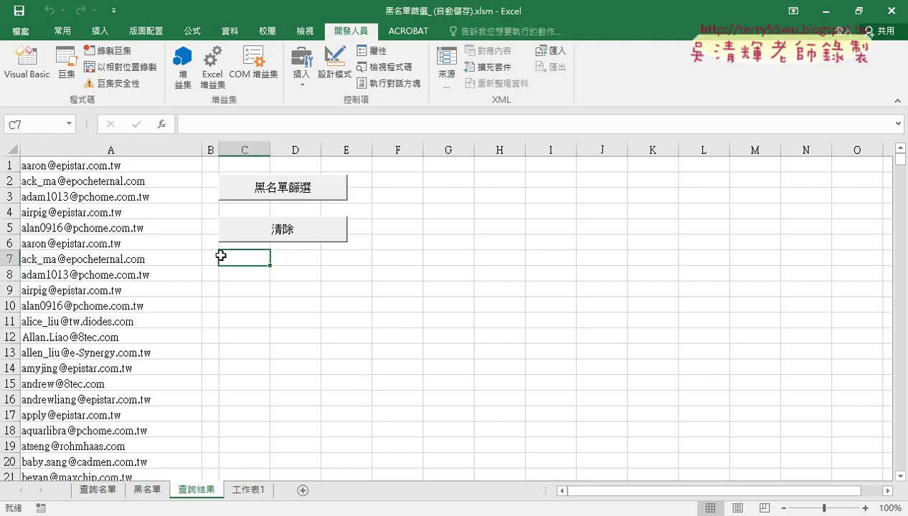
key("ctrl+v")
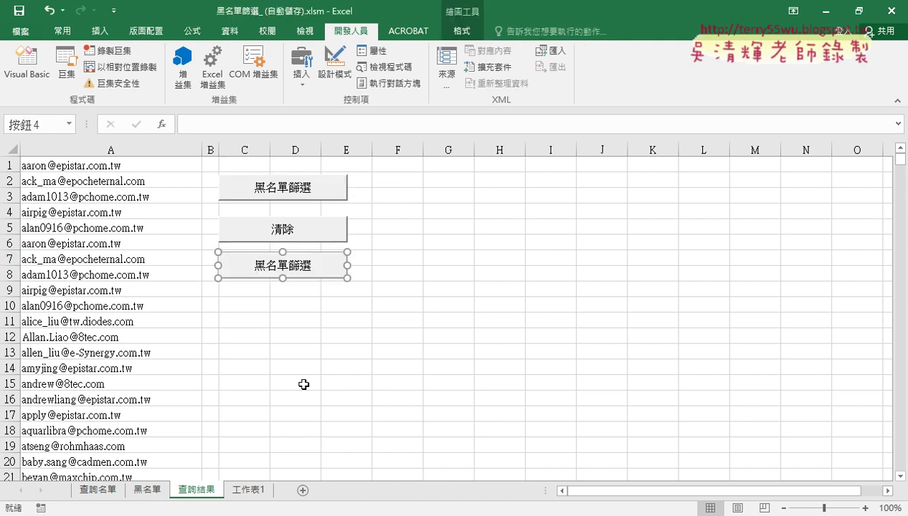
left_click(301, 380)
- Assign the 黑名單篩選VBA macro to the new third button
right_click(290, 265)
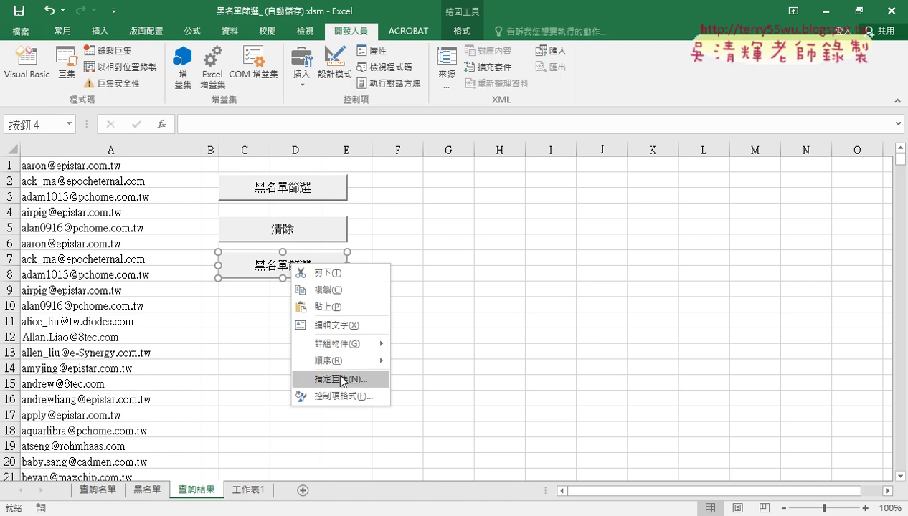
left_click(343, 381)
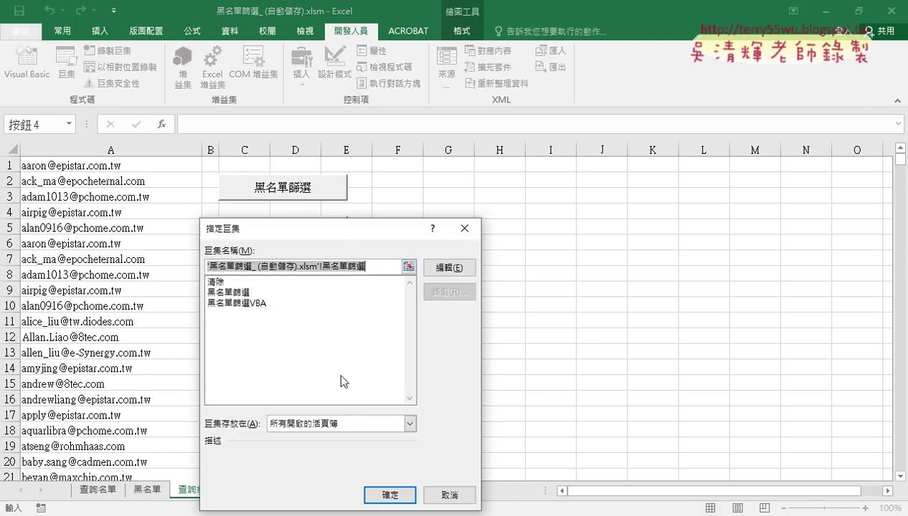
left_click_drag(523, 164, 565, 107)
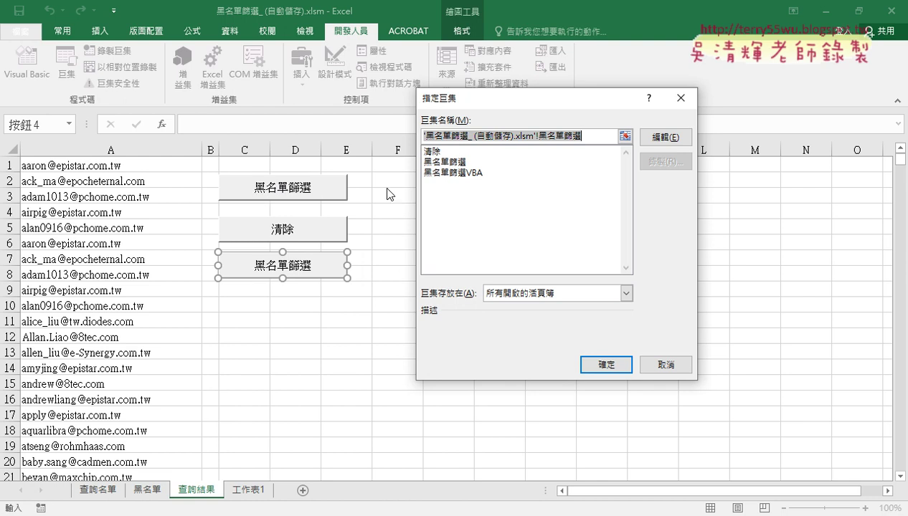
left_click(452, 175)
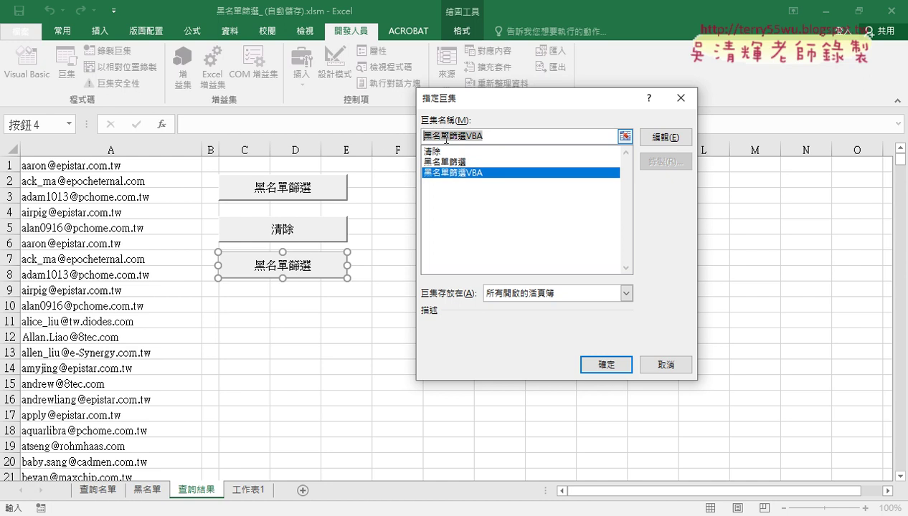
right_click(445, 133)
left_click(467, 165)
left_click(607, 366)
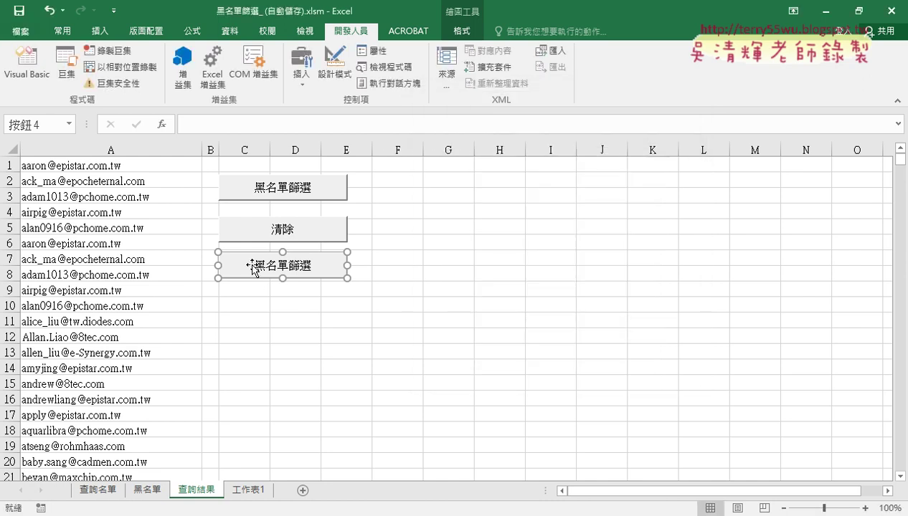
- Relabel the new button as 黑名單篩選VBA
left_click(253, 265)
key("Delete")
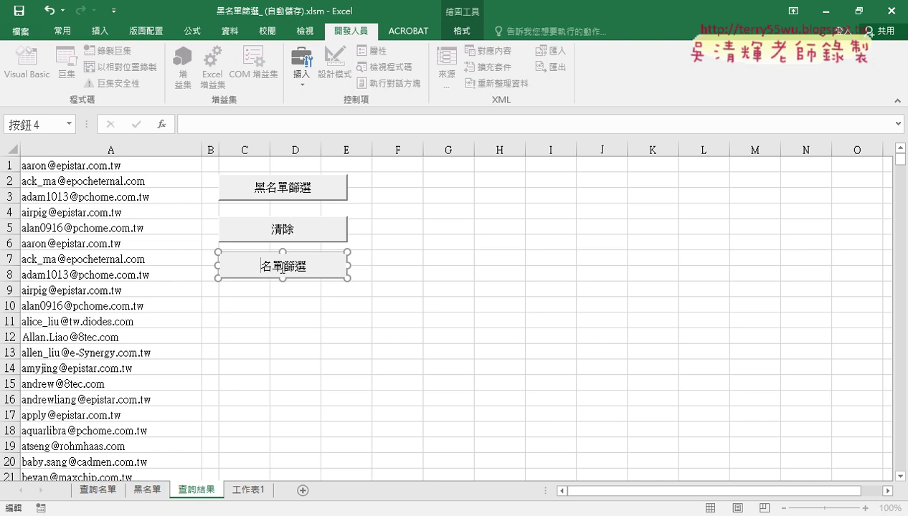
key("Delete")
key("Delete")
key("Delete")
type("黑名單篩選VBA")
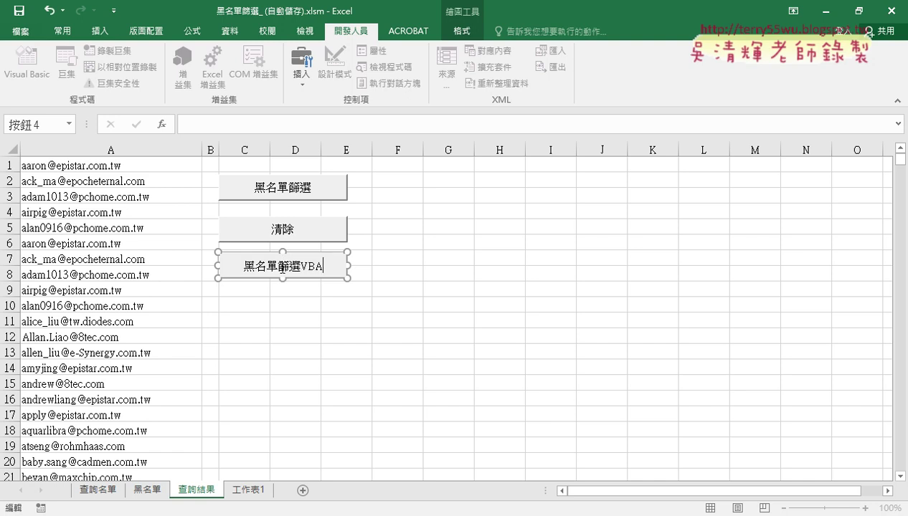
left_click(454, 323)
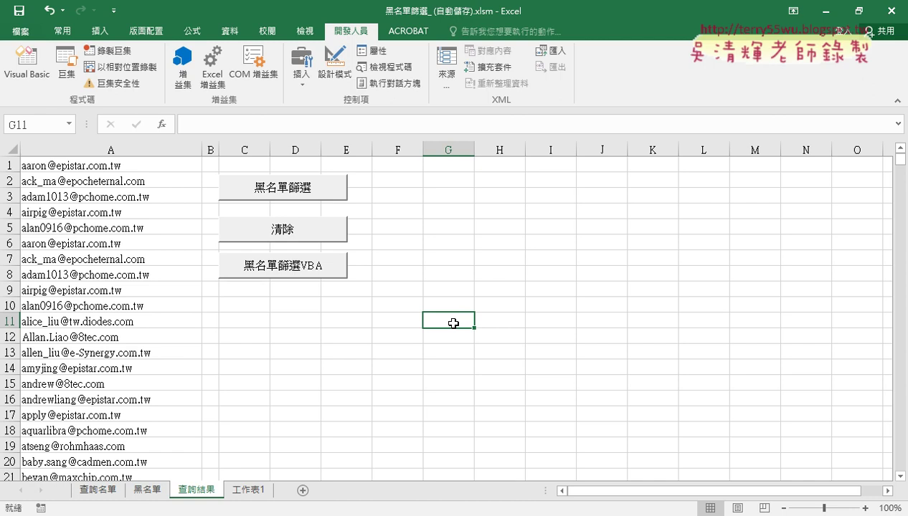
- Clear the old results and run the 黑名單篩選VBA macro, which returns 27 records
left_click(291, 237)
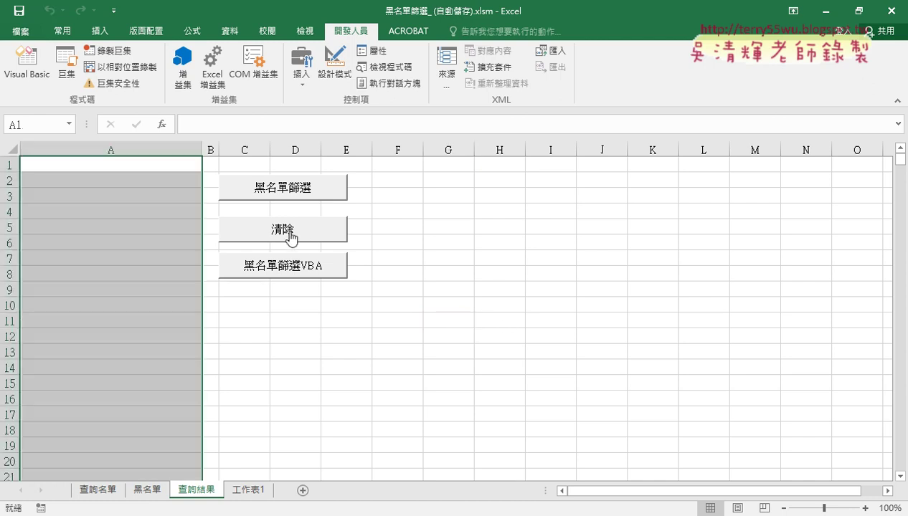
left_click(308, 277)
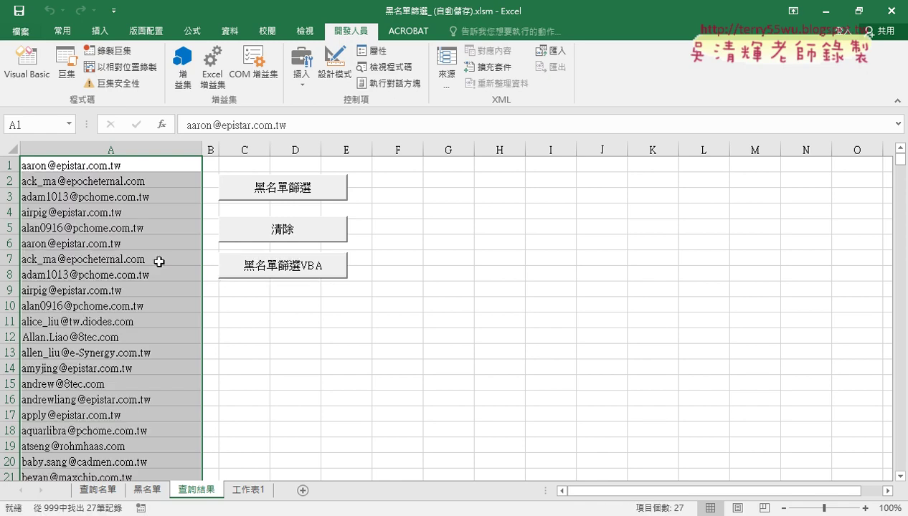
scroll(146, 340, "down", 5)
scroll(146, 340, "down", 2)
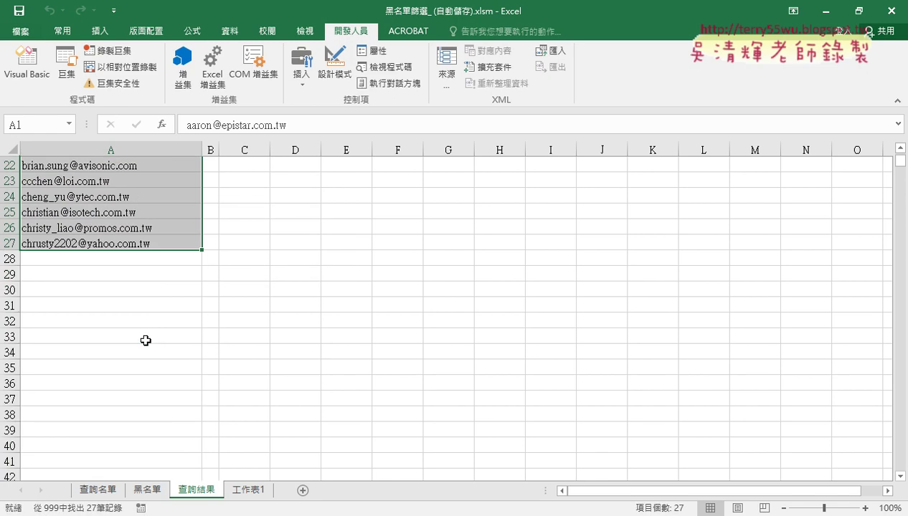
scroll(152, 300, "up", 1)
scroll(189, 328, "up", 5)
scroll(188, 328, "up", 1)
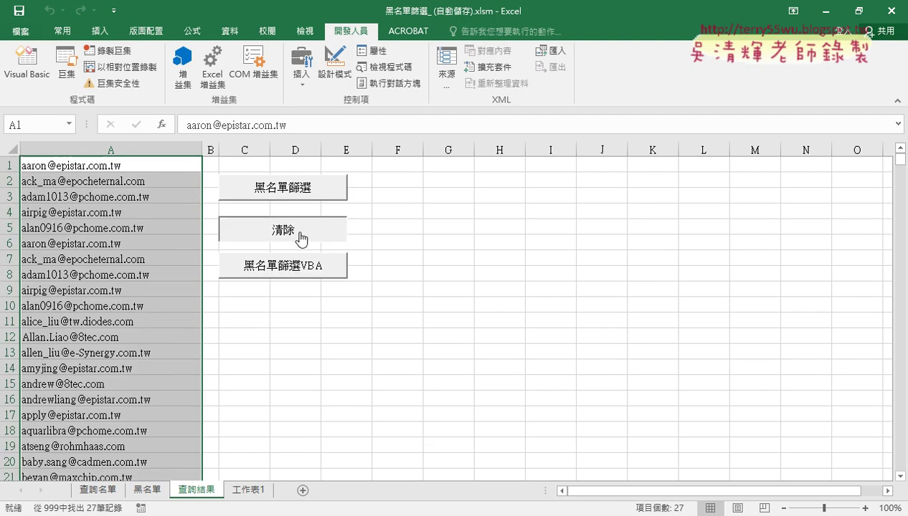
- Clear the results again and scroll the filtered 查詢名單 sheet down to row 1001
left_click(294, 235)
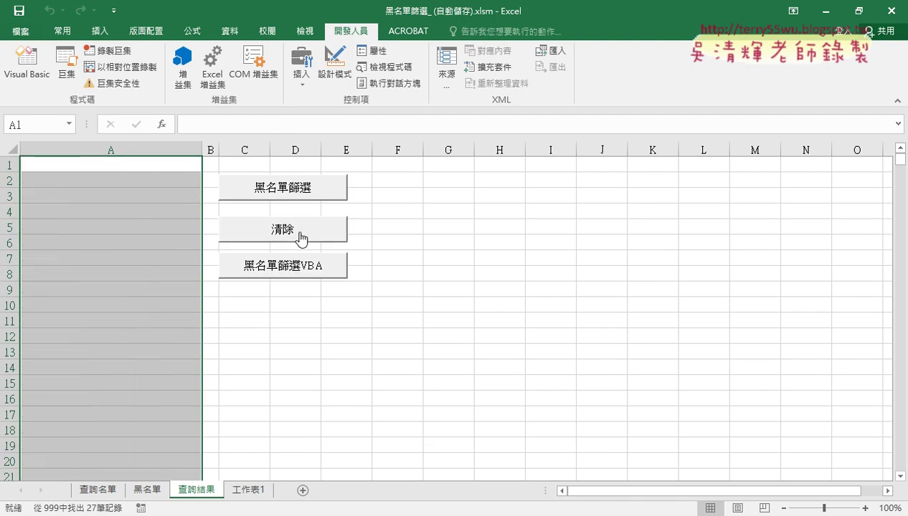
left_click(99, 490)
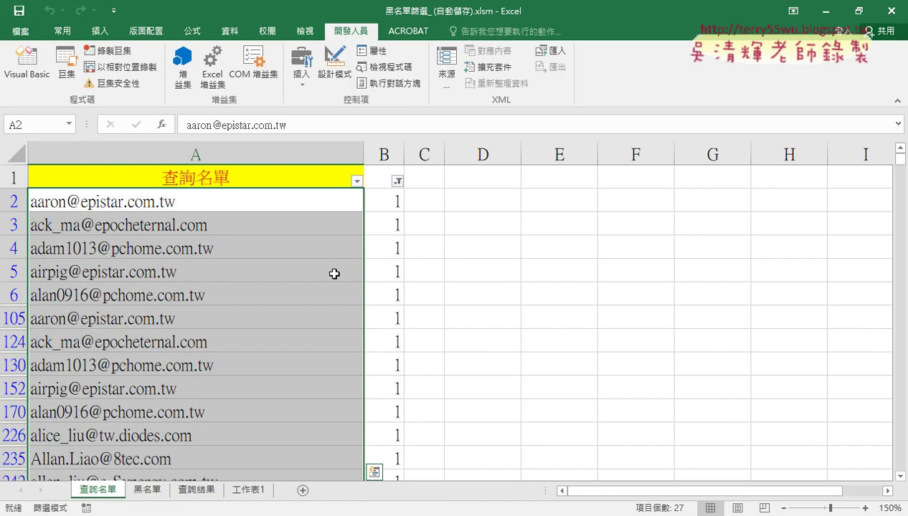
scroll(331, 261, "down", 3)
scroll(330, 260, "down", 2)
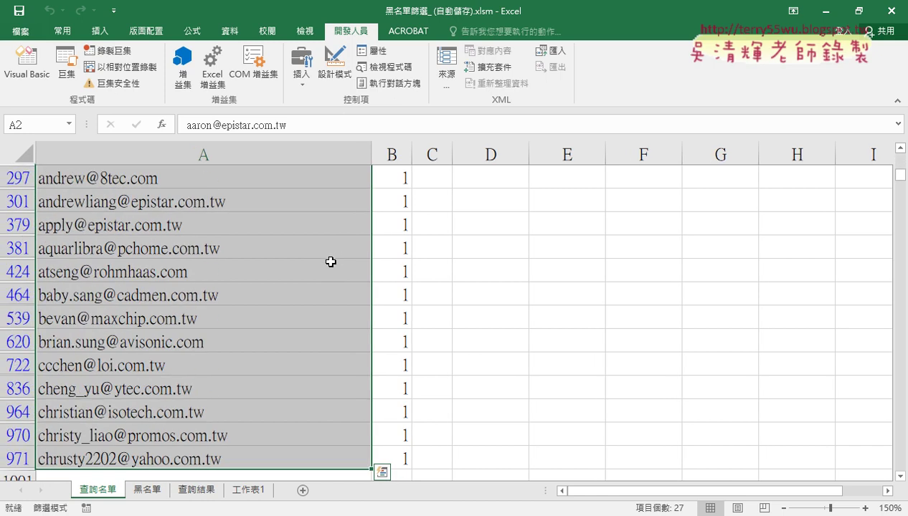
scroll(330, 260, "down", 1)
scroll(251, 307, "down", 1)
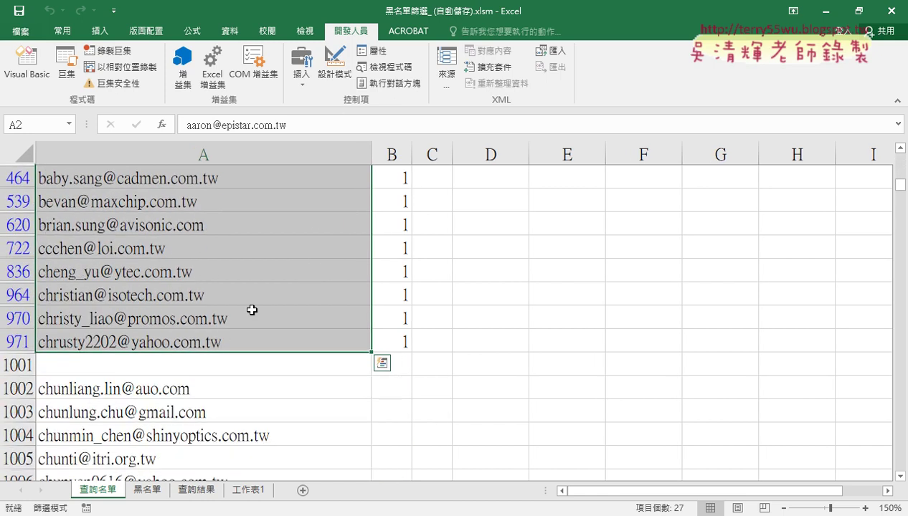
- Delete the empty row 1001 from the 查詢名單 list
left_click(25, 366)
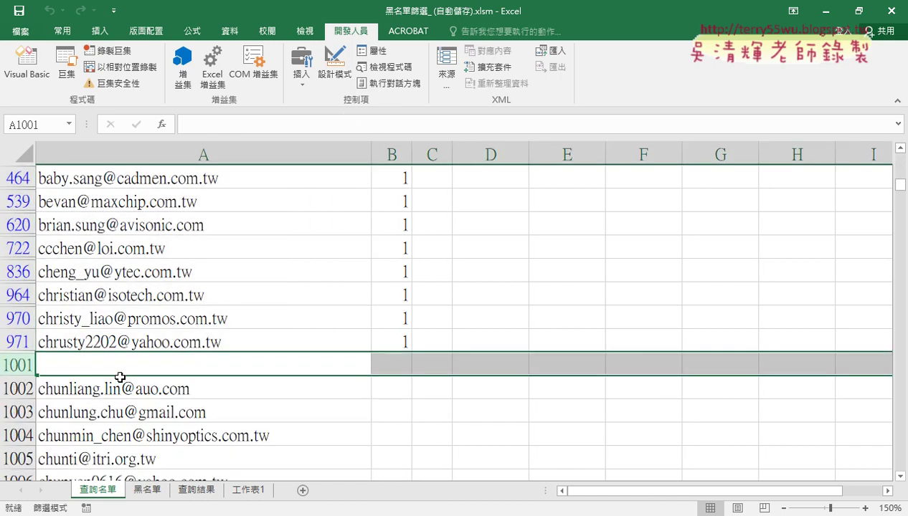
right_click(216, 368)
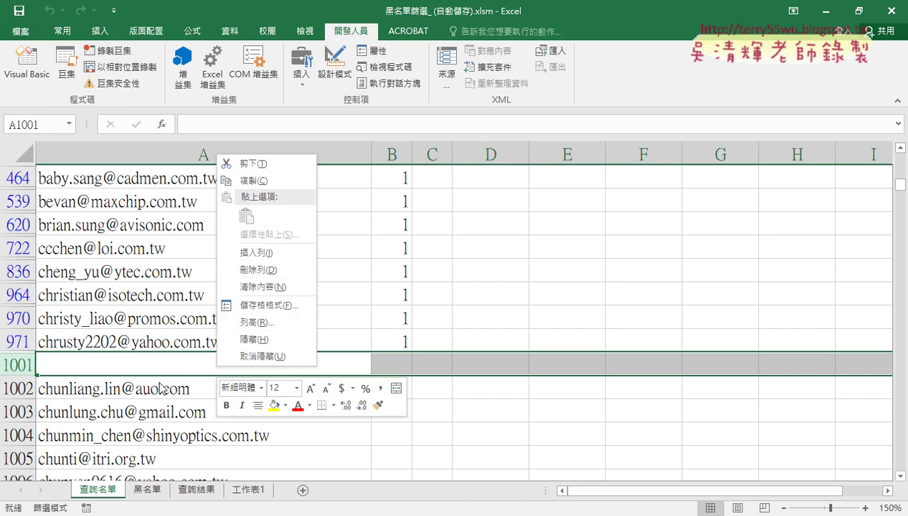
left_click(260, 270)
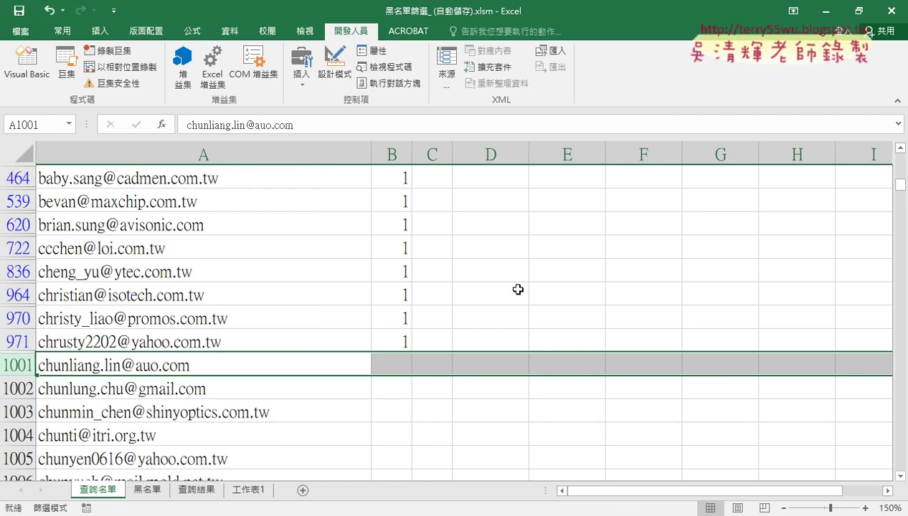
- Briefly open the VBA editor, then return to the empty 查詢結果 sheet
left_click(28, 68)
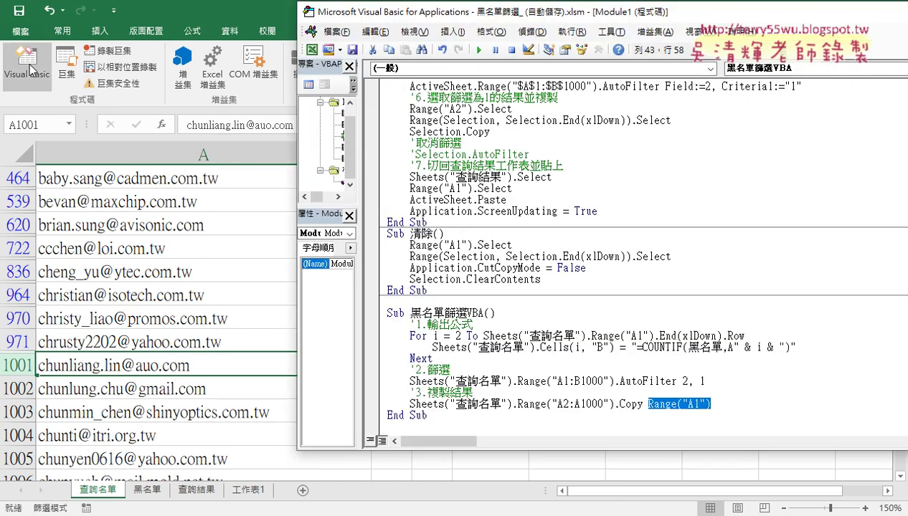
left_click(197, 493)
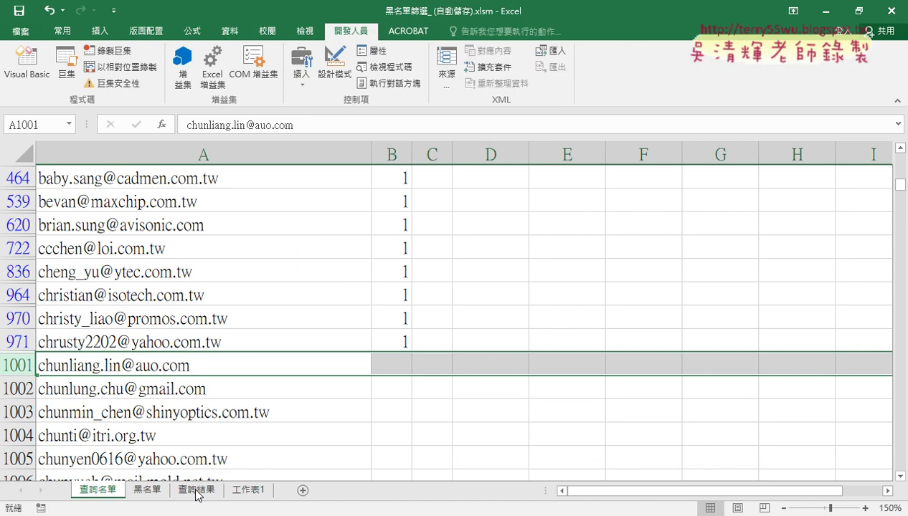
left_click(198, 492)
left_click(375, 325)
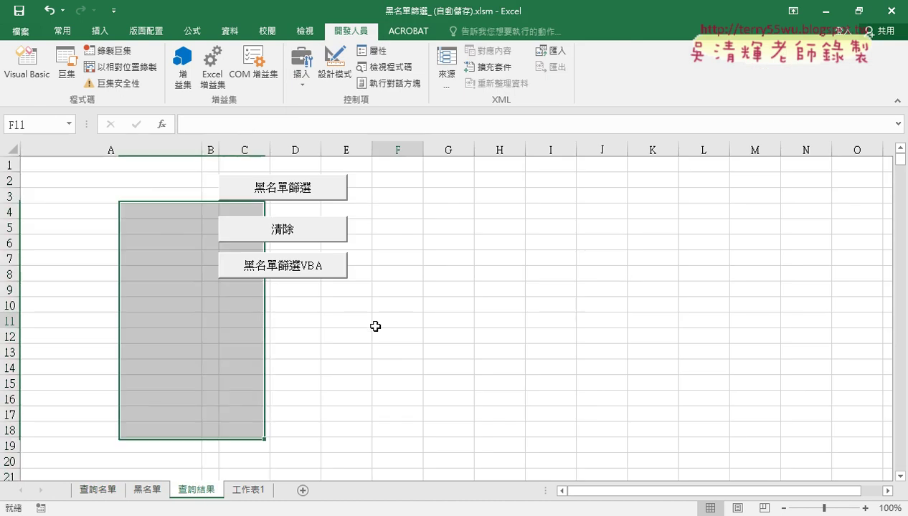
- Rerun 黑名單篩選VBA, see the results stop at A27, and open the macro code
left_click(327, 277)
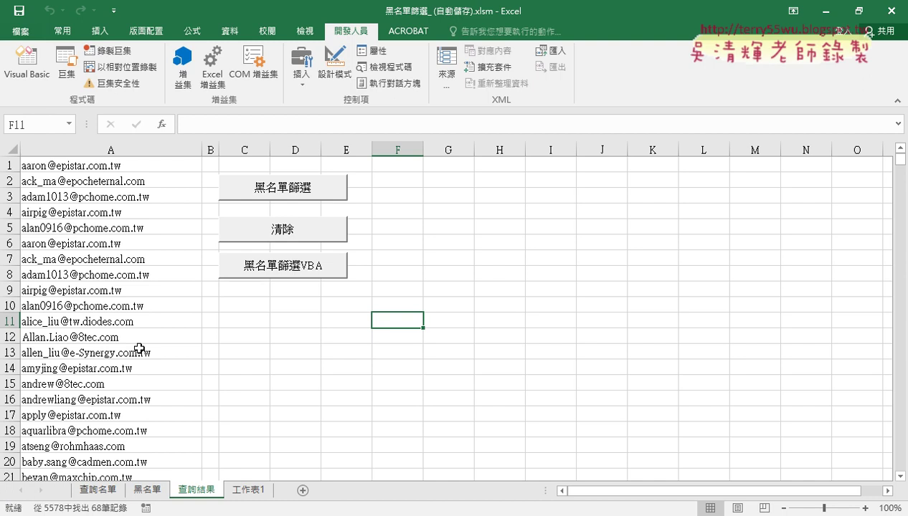
left_click(139, 349)
scroll(139, 349, "down", 4)
left_click(153, 382)
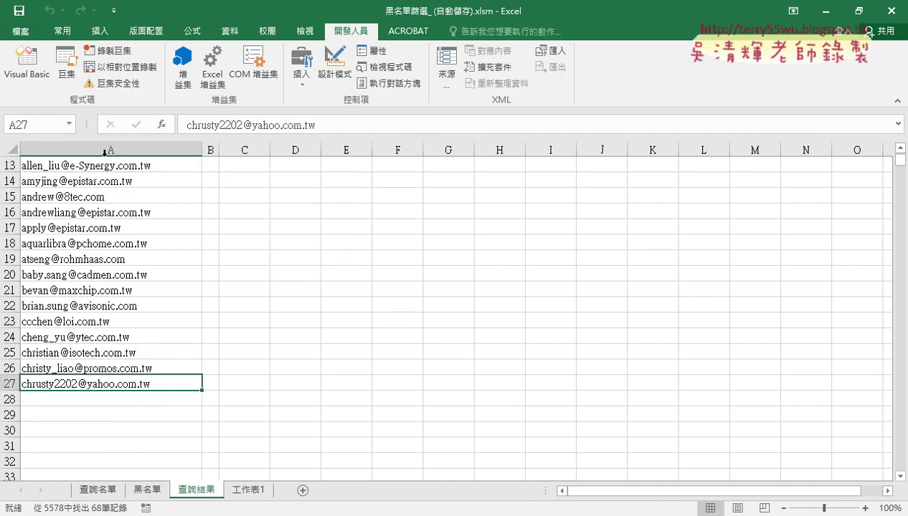
left_click(27, 64)
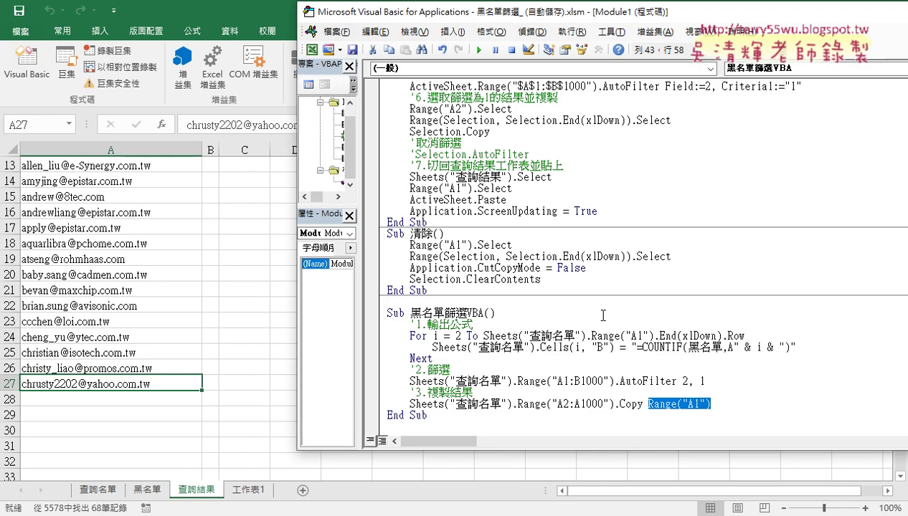
- Begin an indented r = assignment below the Sub heading and select the last-row expression to reuse
mouse_move(567, 376)
left_mouse_down()
mouse_move(604, 376)
mouse_move(577, 380)
mouse_move(578, 403)
left_mouse_up()
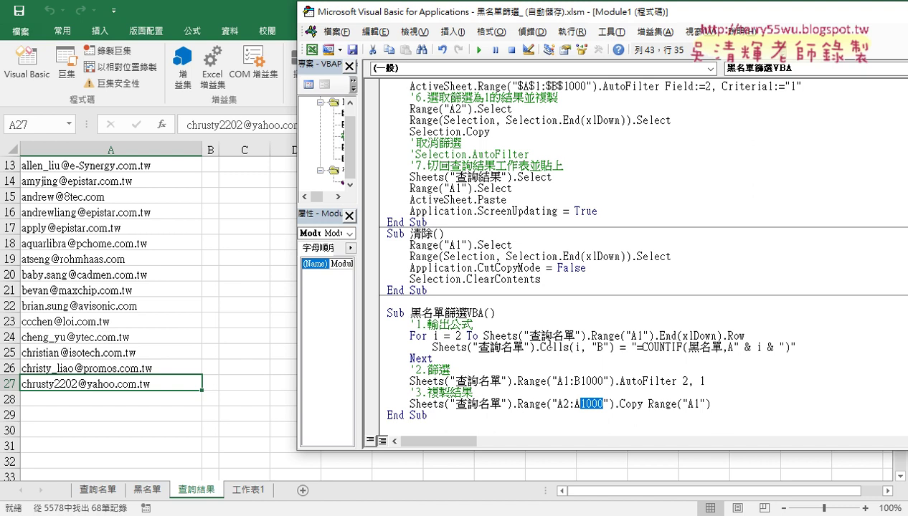
left_click_drag(482, 336, 744, 335)
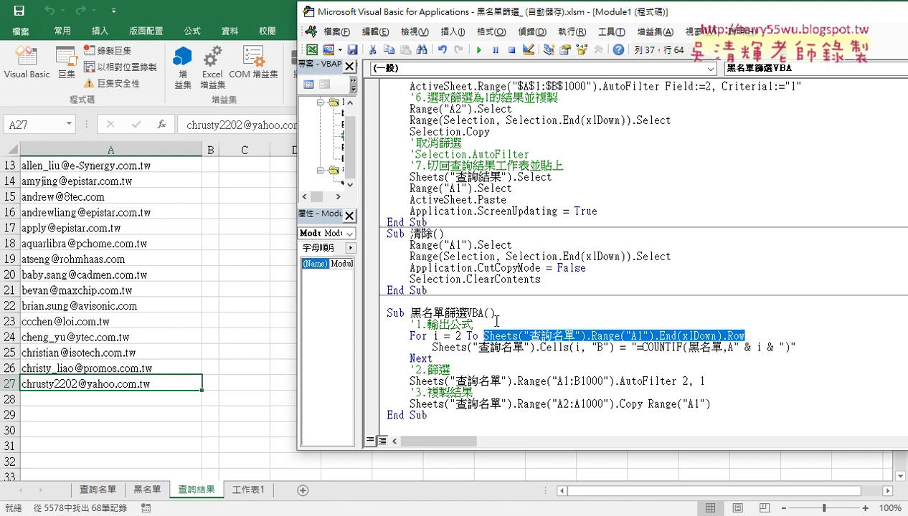
left_click(494, 313)
key("Return")
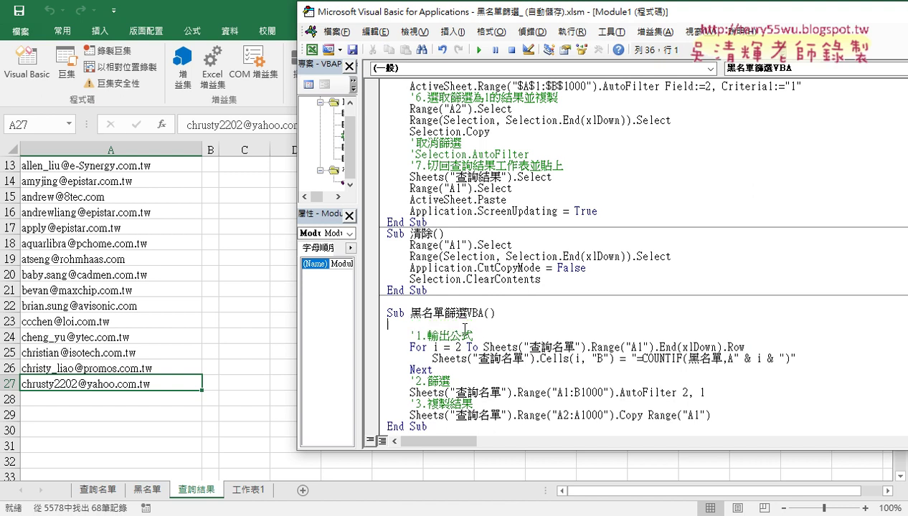
key("Tab")
type("r i ")
type("=")
key("Return")
left_click(457, 324)
mouse_move(484, 347)
left_mouse_down()
mouse_move(730, 358)
mouse_move(743, 347)
mouse_move(423, 324)
left_mouse_up()
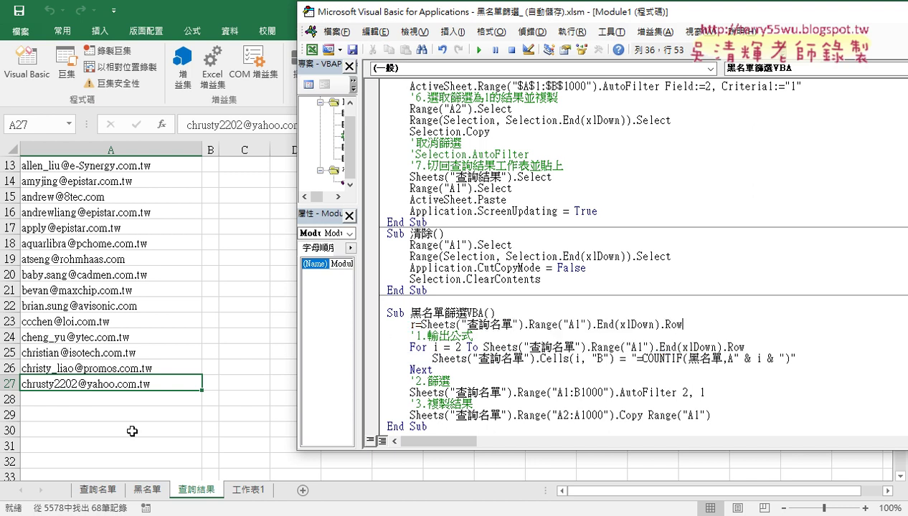
left_click(94, 494)
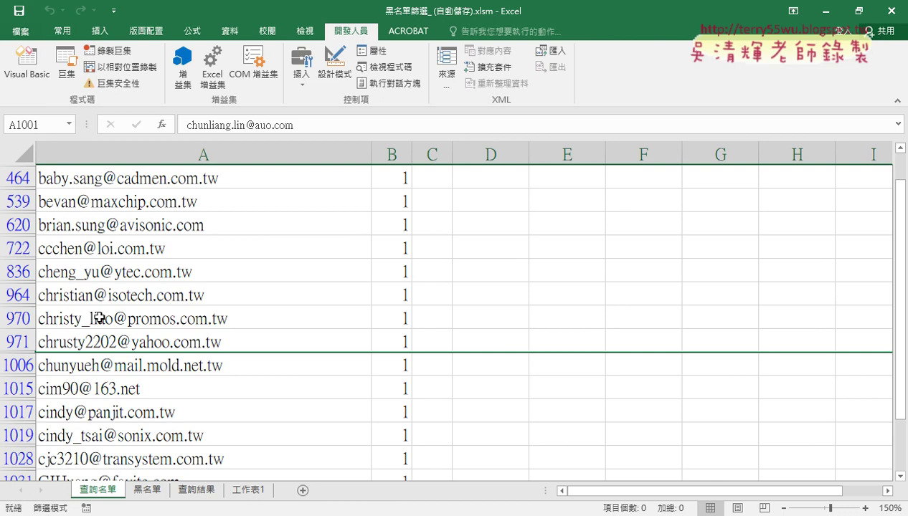
- Remove the filter from 查詢名單 and jump from A1 to the last row, 5579
left_click(230, 31)
left_click(438, 63)
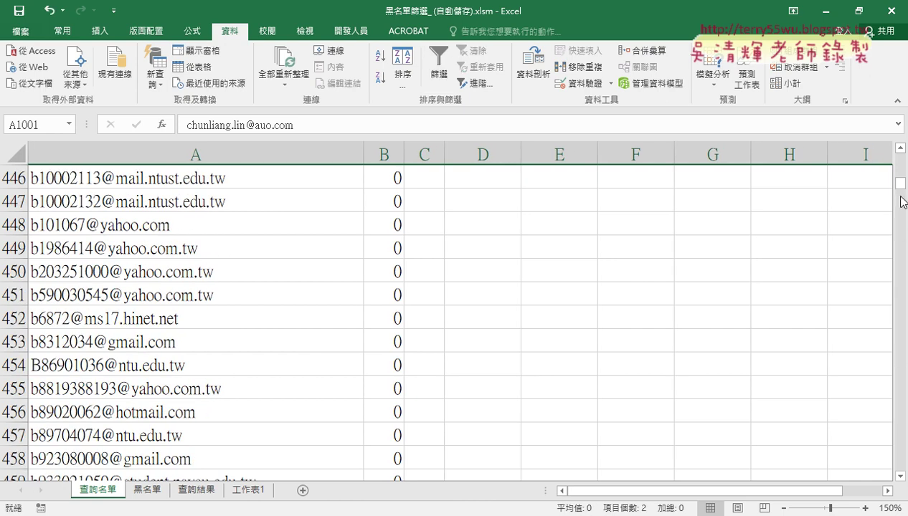
left_click_drag(900, 183, 900, 152)
left_click(187, 177)
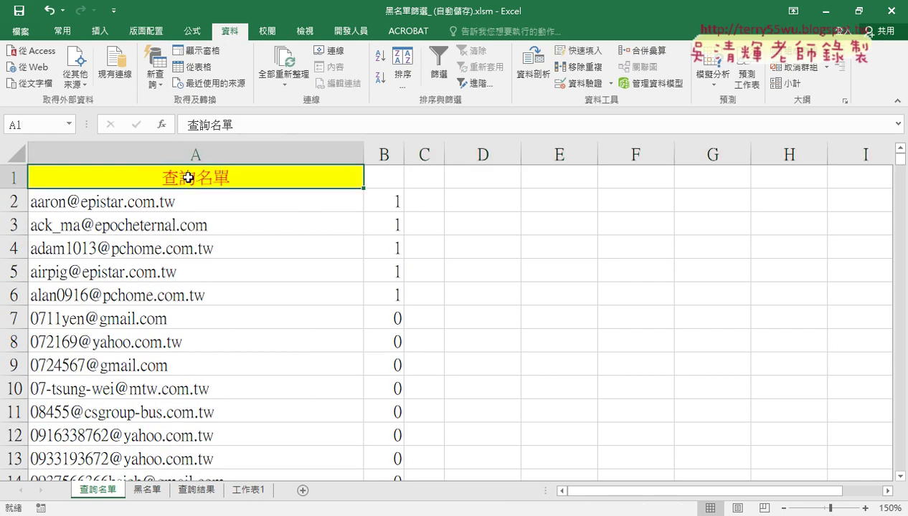
key("ctrl+Down")
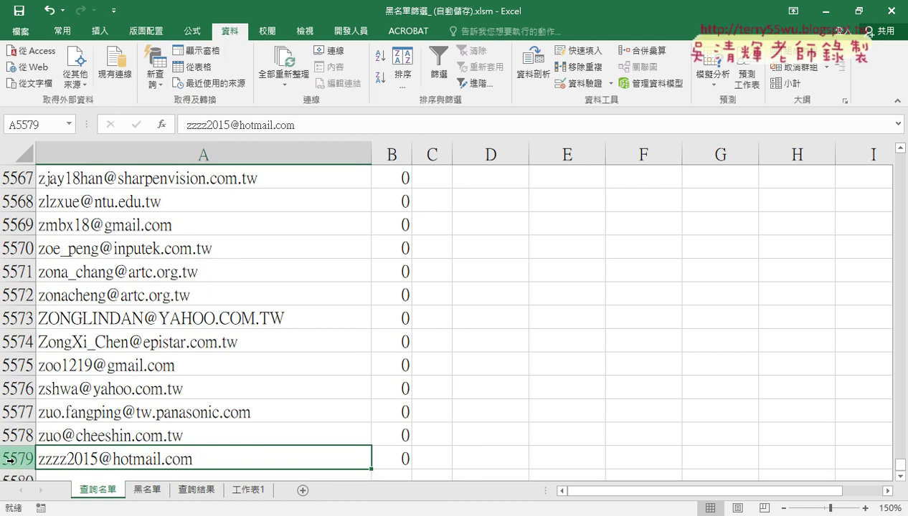
- Reopen the VBA editor on the macro code
left_click(364, 36)
left_click(26, 63)
scroll(436, 313, "down", 1)
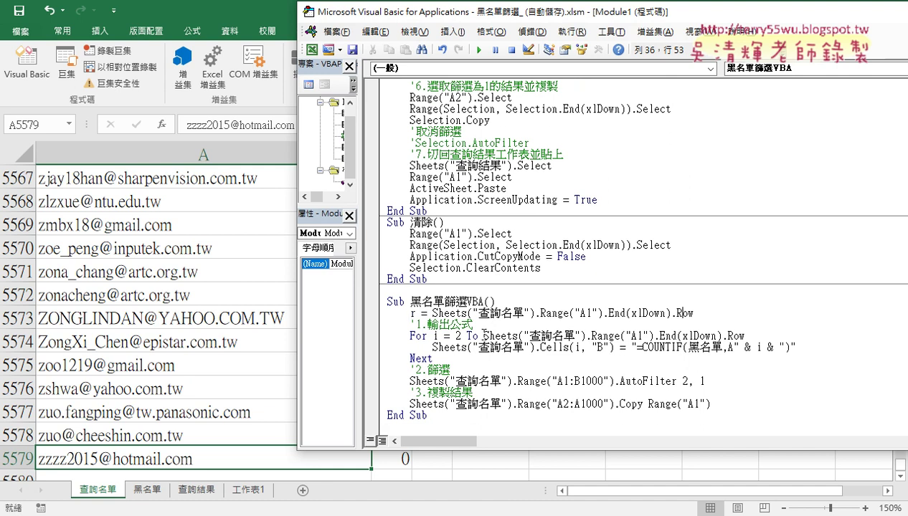
- Replace the For loop's last-row expression with the variable r
left_click_drag(483, 335, 745, 336)
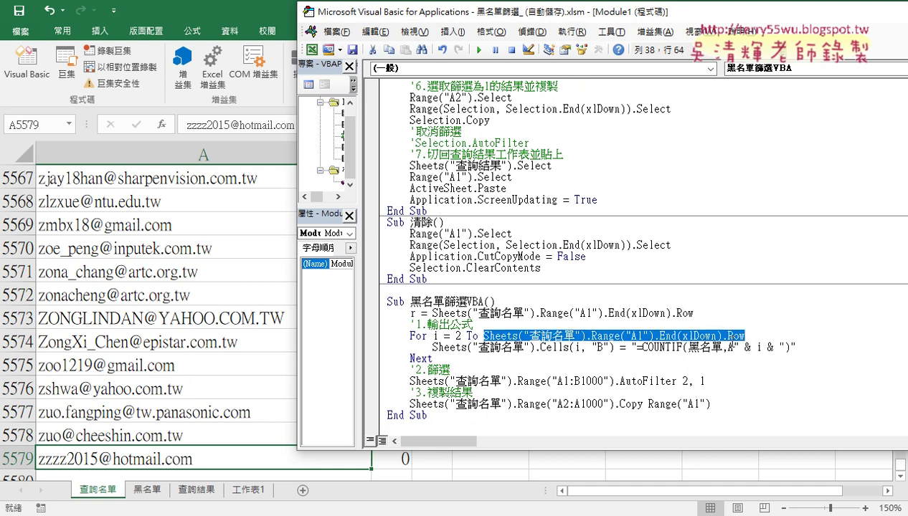
type("r i = 2 To r")
left_click_drag(432, 313, 694, 313)
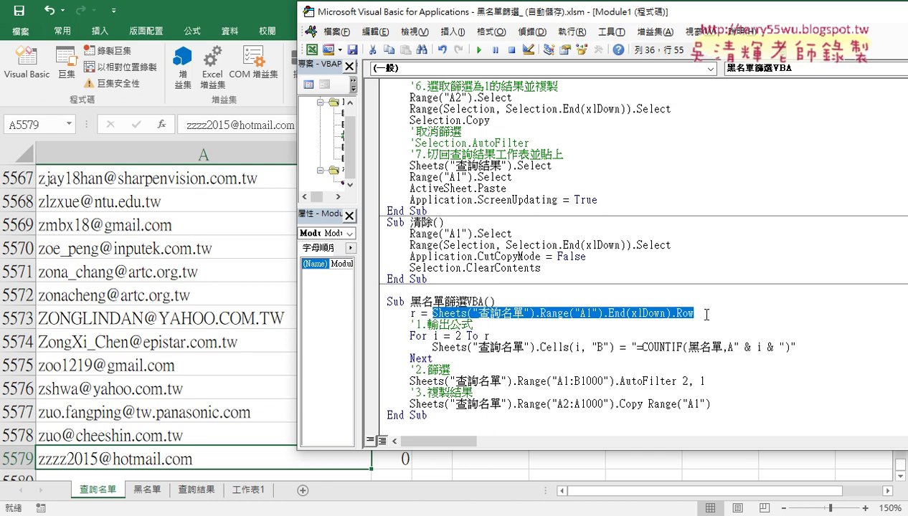
double_click(414, 313)
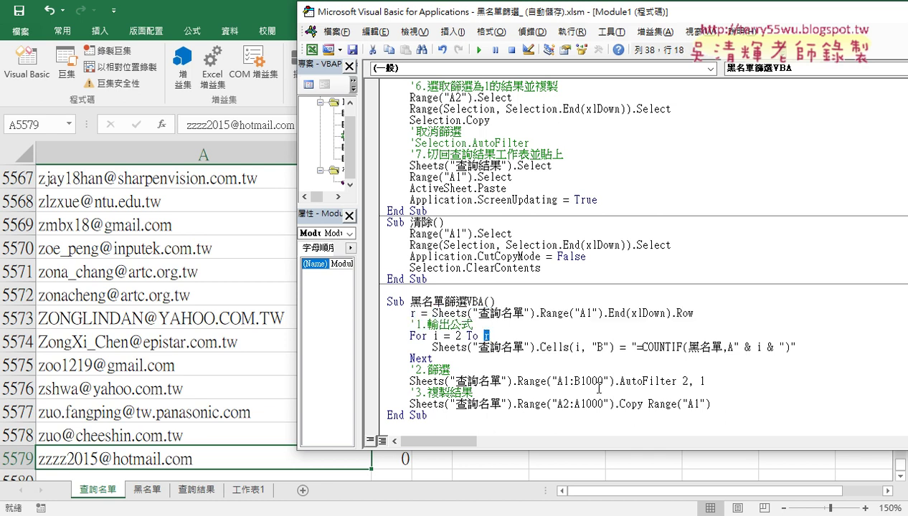
- Change the filter and copy ranges to "A1:B" & r and "A2:A" & r
left_click_drag(603, 381, 580, 382)
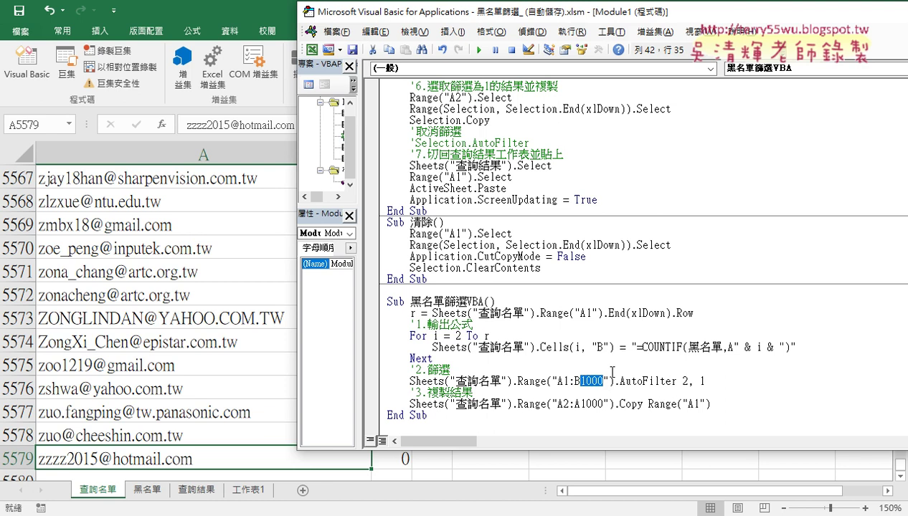
key("BackSpace")
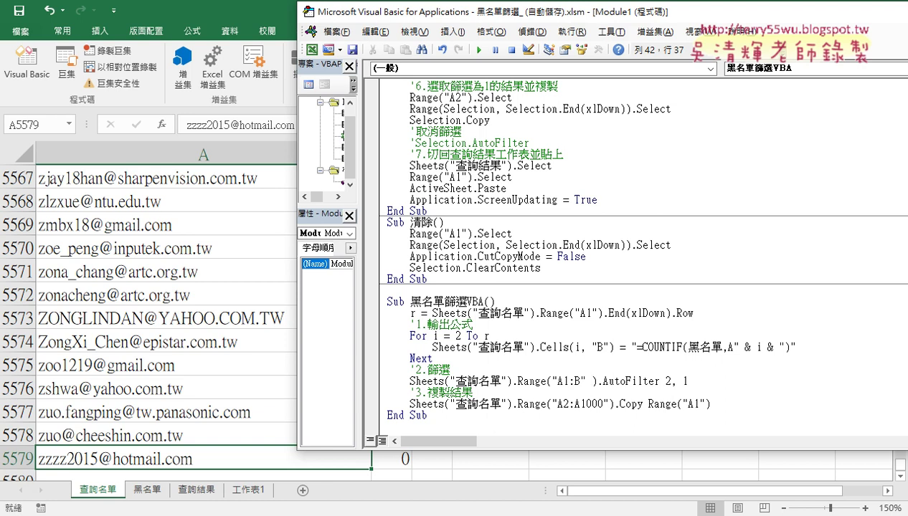
type("&")
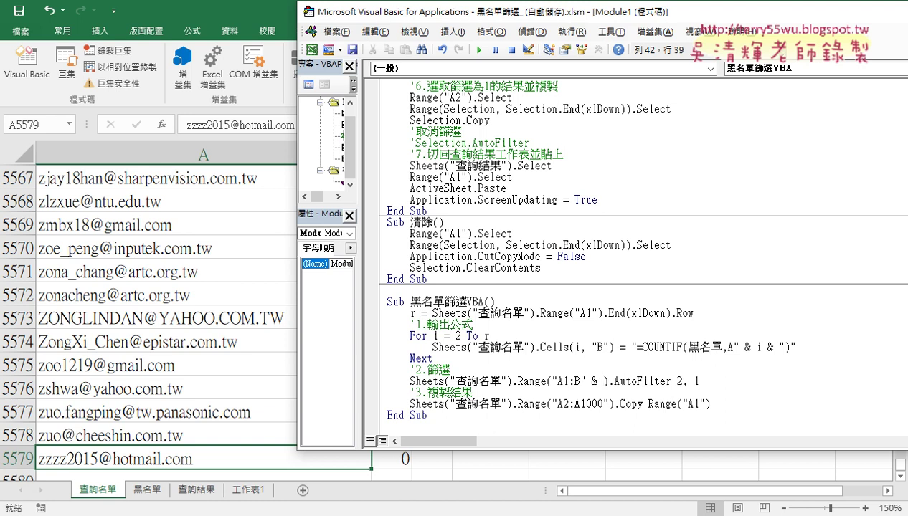
type(" r")
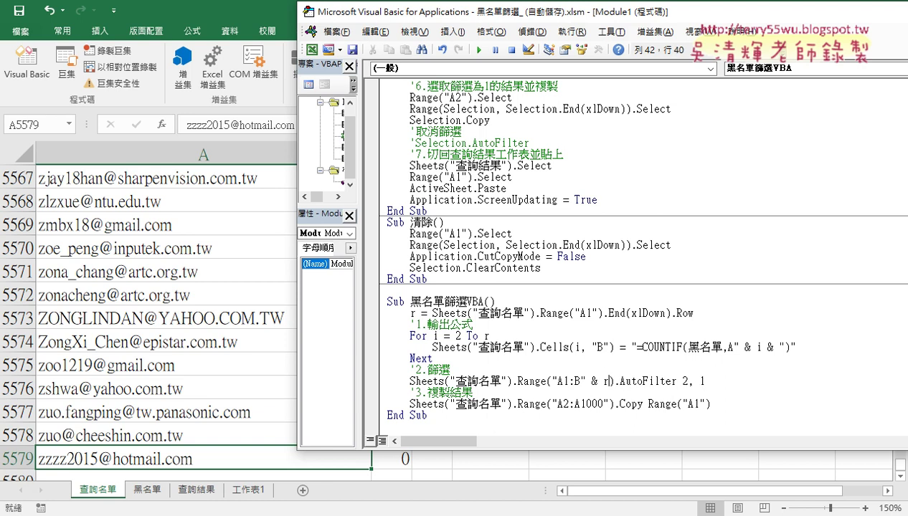
double_click(605, 380)
left_click_drag(551, 380, 587, 381)
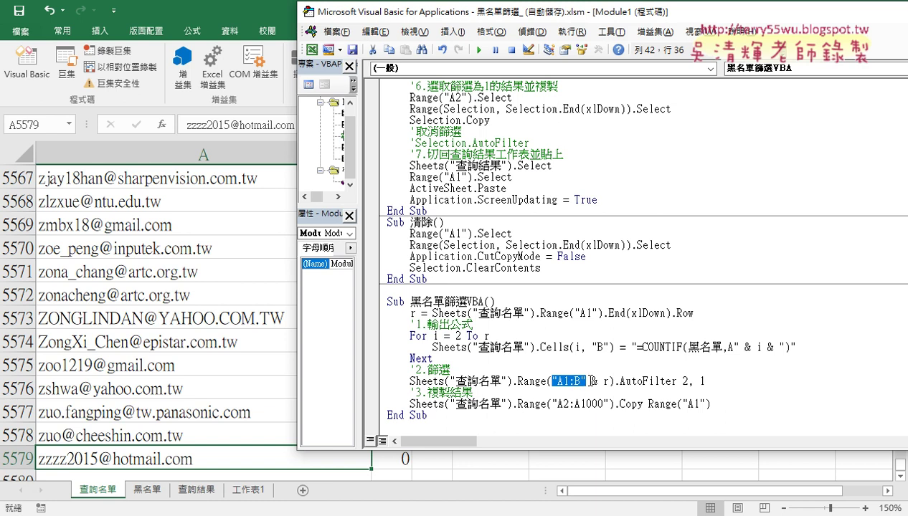
left_click_drag(604, 404, 580, 403)
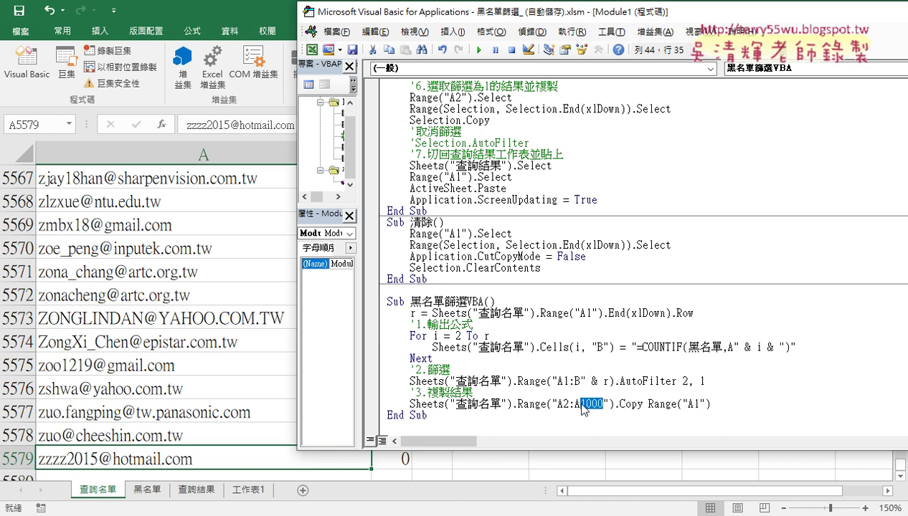
key("BackSpace")
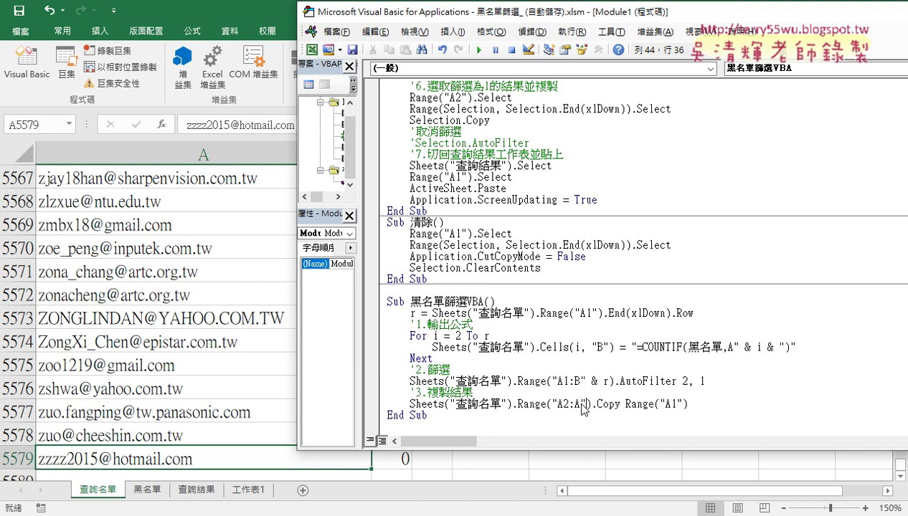
type("\" & ")
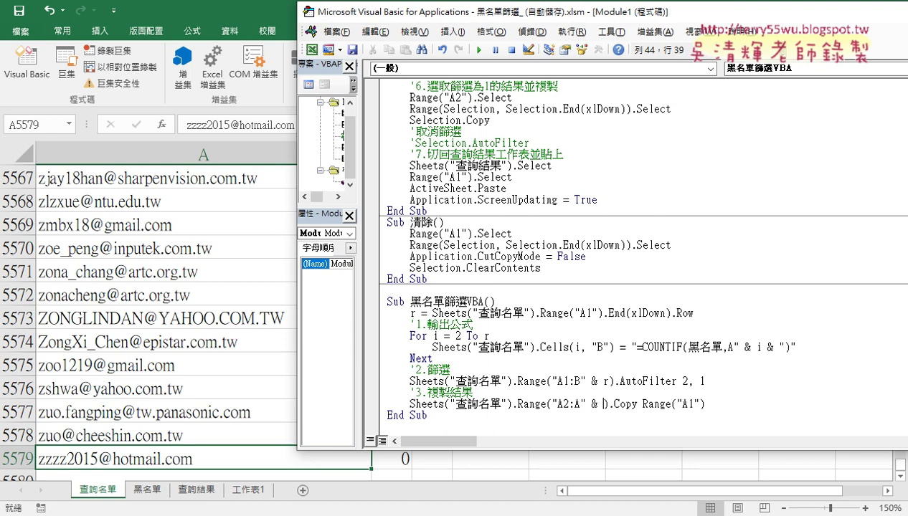
type("r")
left_click(647, 348)
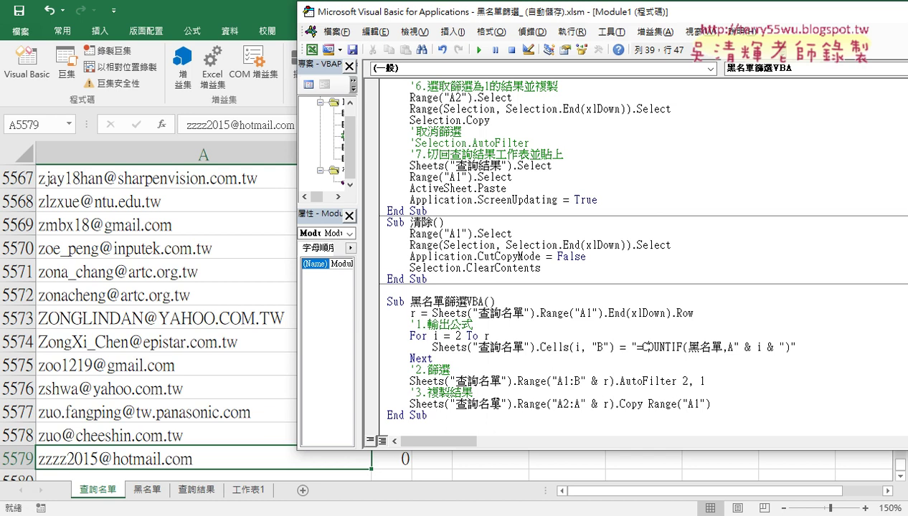
- On 查詢結果, clear column A and rerun the 黑名單篩選VBA filter
left_click(251, 366)
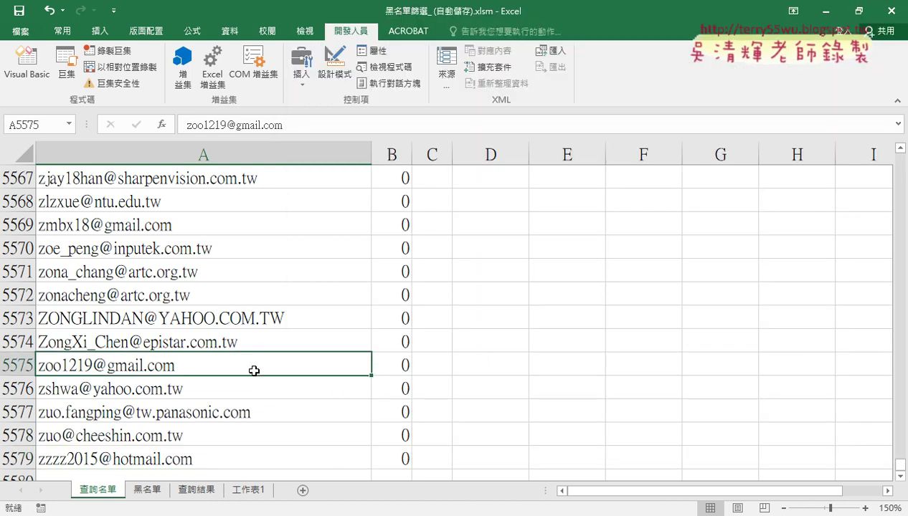
left_click(205, 489)
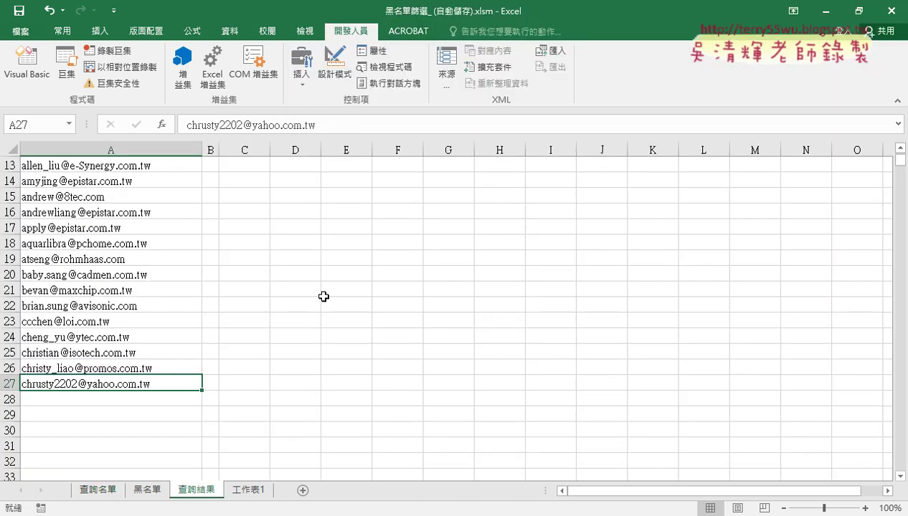
left_click(290, 225)
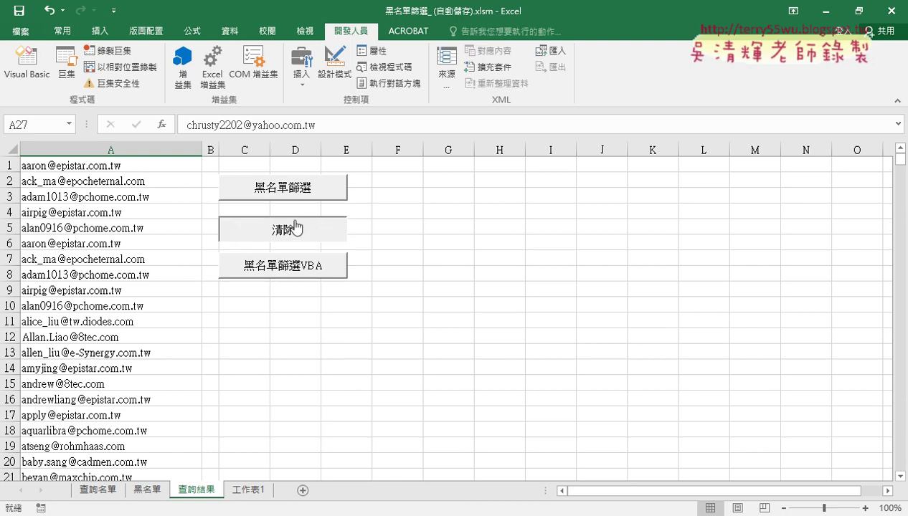
left_click(286, 265)
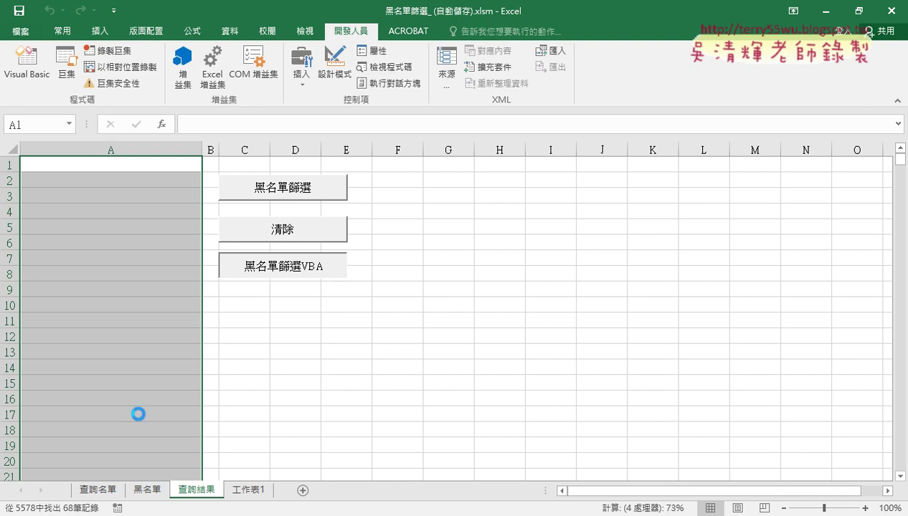
- Scroll past row 27 to confirm the last address sits in row 68, then switch to the browser
left_click(138, 165)
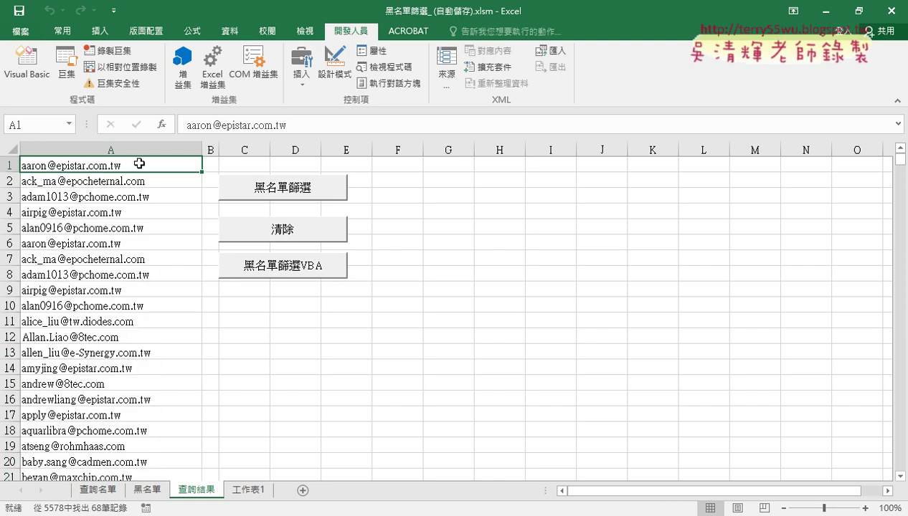
scroll(138, 165, "down", 2)
scroll(136, 169, "down", 2)
scroll(136, 170, "down", 1)
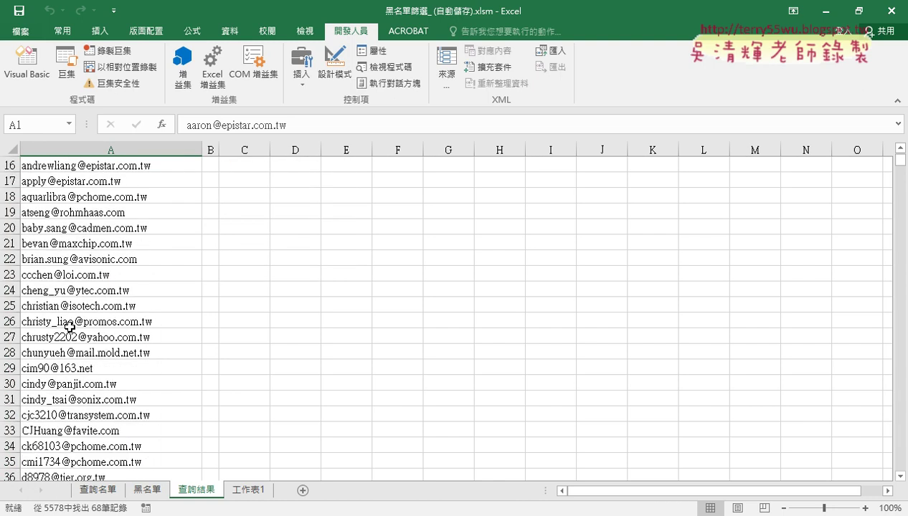
left_click(10, 336)
scroll(111, 356, "down", 4)
scroll(111, 356, "down", 4)
scroll(81, 351, "down", 3)
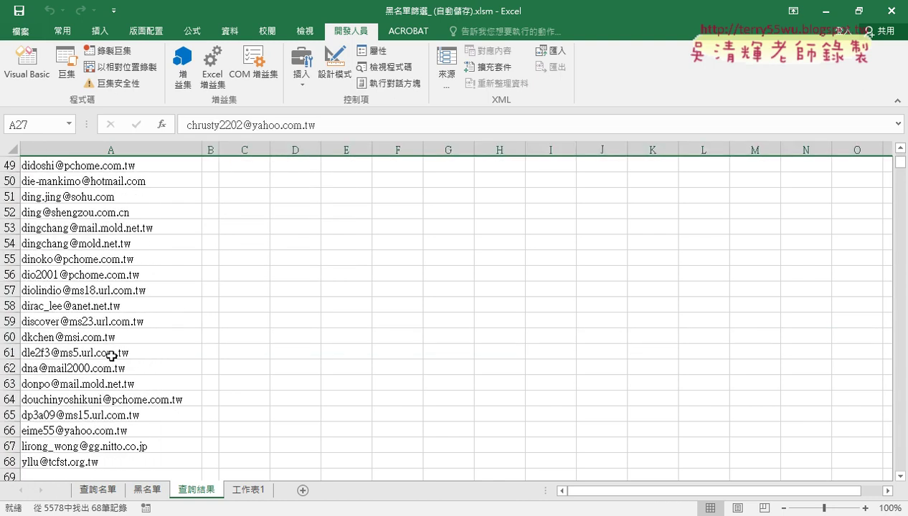
scroll(81, 351, "down", 3)
left_click(10, 319)
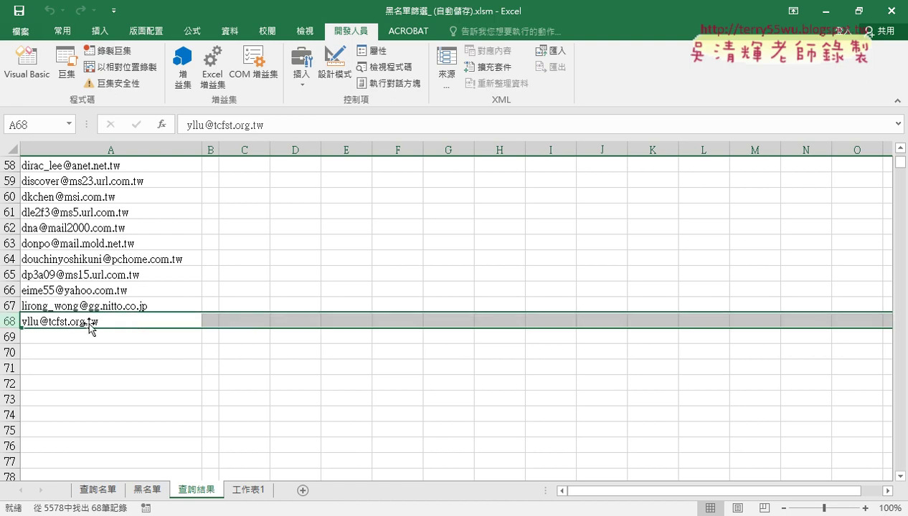
scroll(266, 329, "up", 4)
scroll(266, 329, "up", 12)
scroll(266, 329, "up", 3)
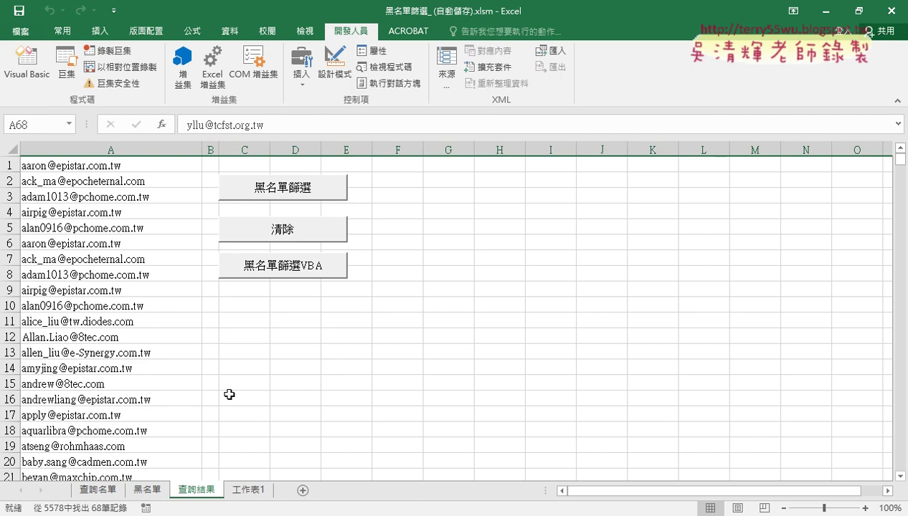
left_click(190, 515)
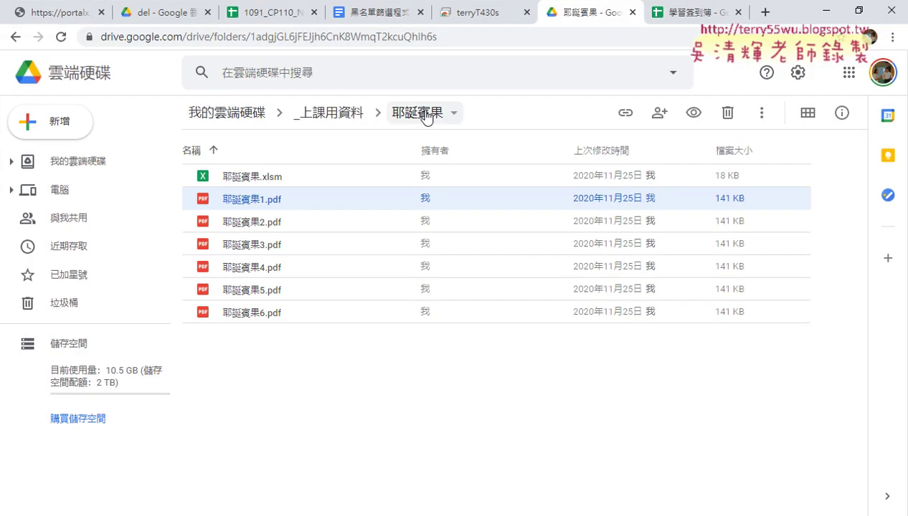
- Open 黑名單篩選程式碼.docx and select the 完整程式碼 listing through the 清除 sub's End Sub
left_click(374, 16)
scroll(378, 195, "down", 1)
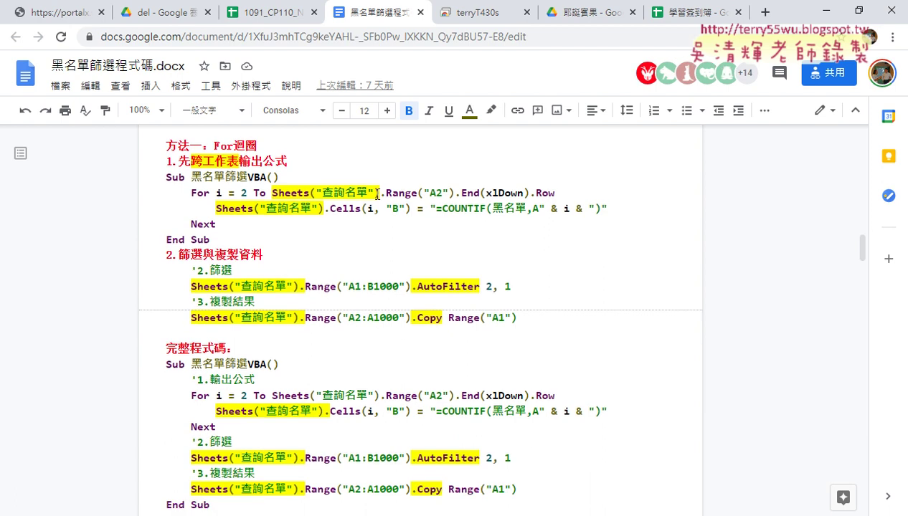
scroll(377, 194, "down", 3)
scroll(377, 195, "down", 1)
scroll(377, 194, "down", 1)
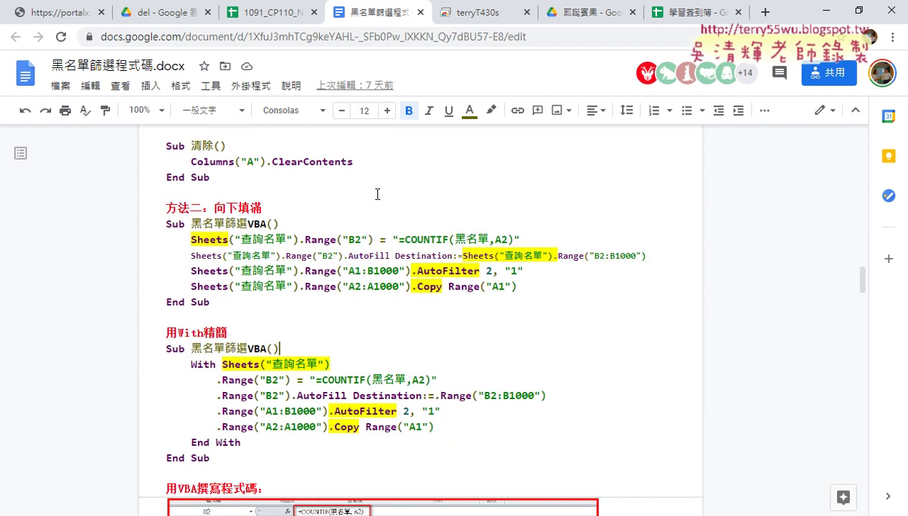
scroll(377, 194, "up", 1)
scroll(377, 194, "up", 2)
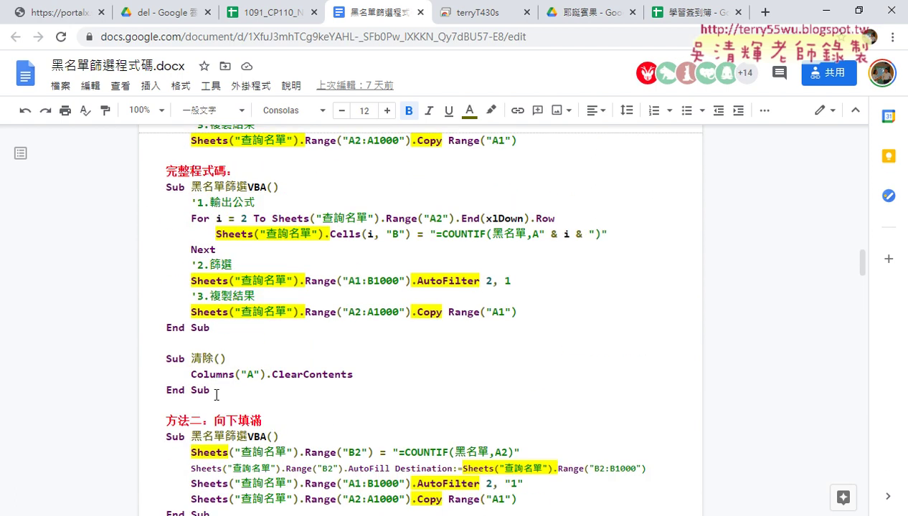
left_click_drag(212, 391, 165, 171)
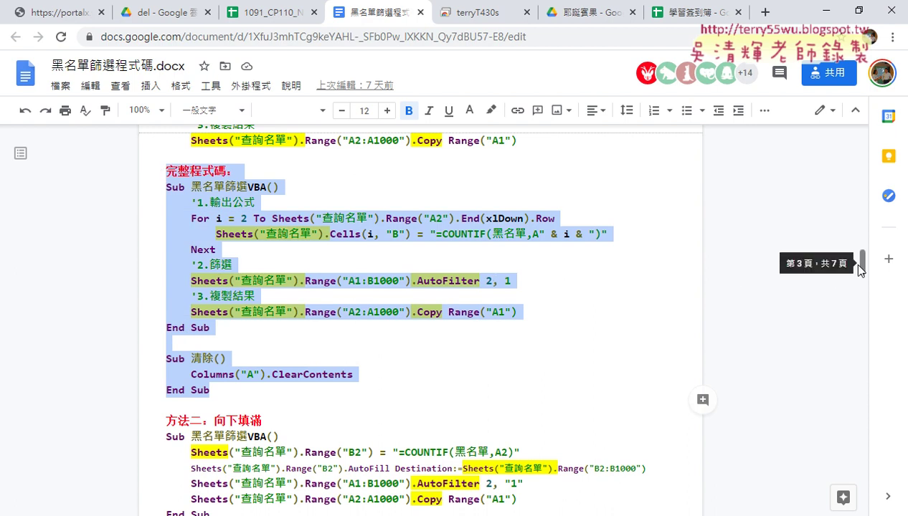